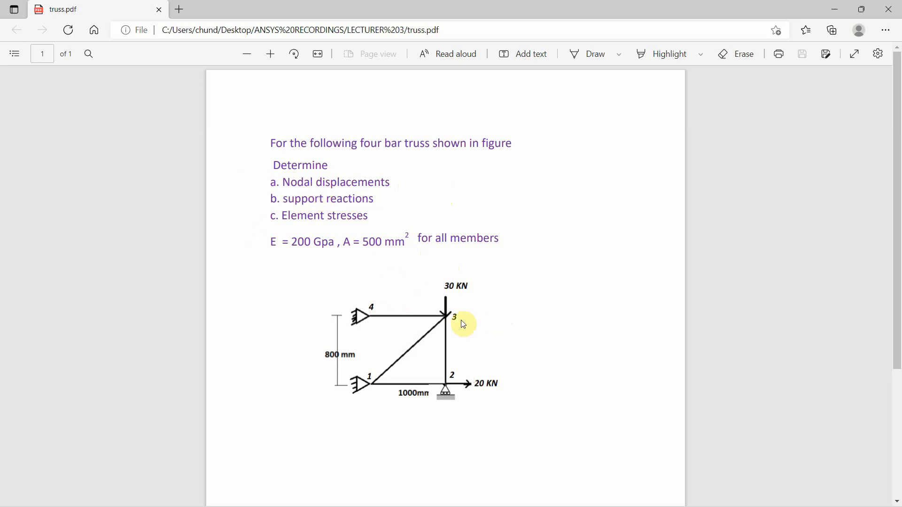
# Draw pen check marks beside nodes 1, 2, 3 and 4 of the truss figure
pyautogui.click(590, 57)
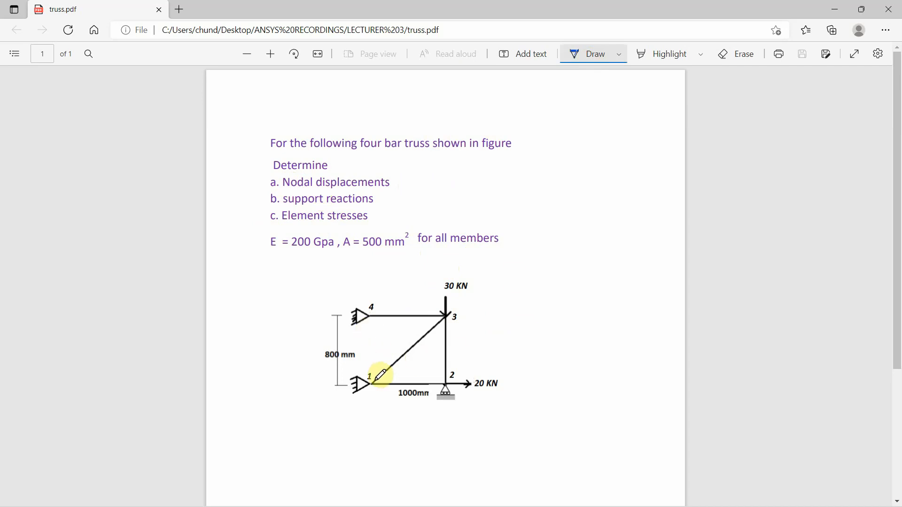
pyautogui.moveTo(369, 366); pyautogui.dragTo(376, 362)
pyautogui.moveTo(458, 365); pyautogui.dragTo(474, 354)
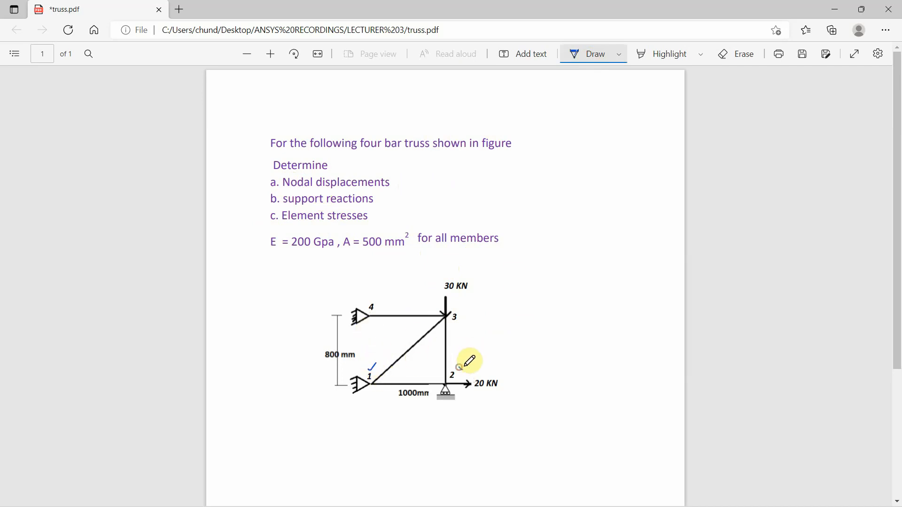
pyautogui.moveTo(462, 319); pyautogui.dragTo(471, 314)
pyautogui.moveTo(378, 302); pyautogui.dragTo(389, 300)
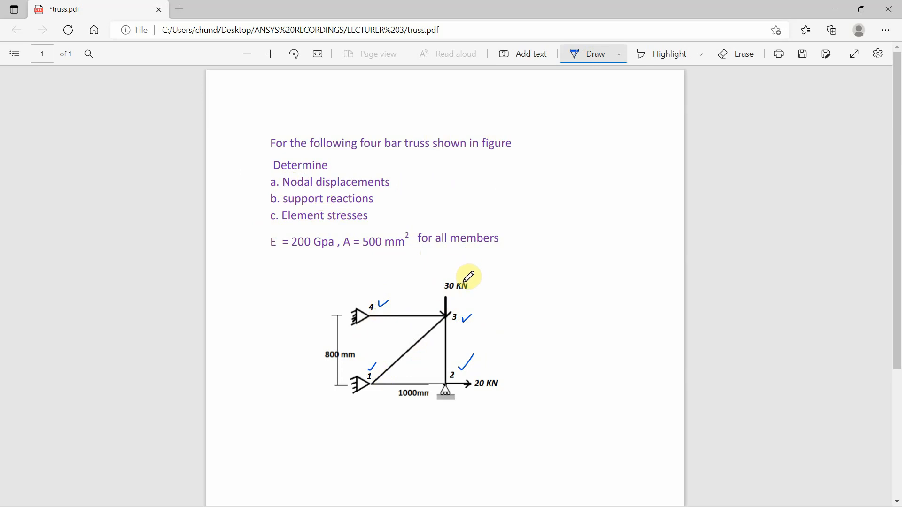
# Circle the 30 KN and 20 KN load labels on the truss figure with the pen
pyautogui.moveTo(462, 275)
pyautogui.mouseDown()
pyautogui.moveTo(474, 289)
pyautogui.moveTo(466, 274)
pyautogui.mouseUp()
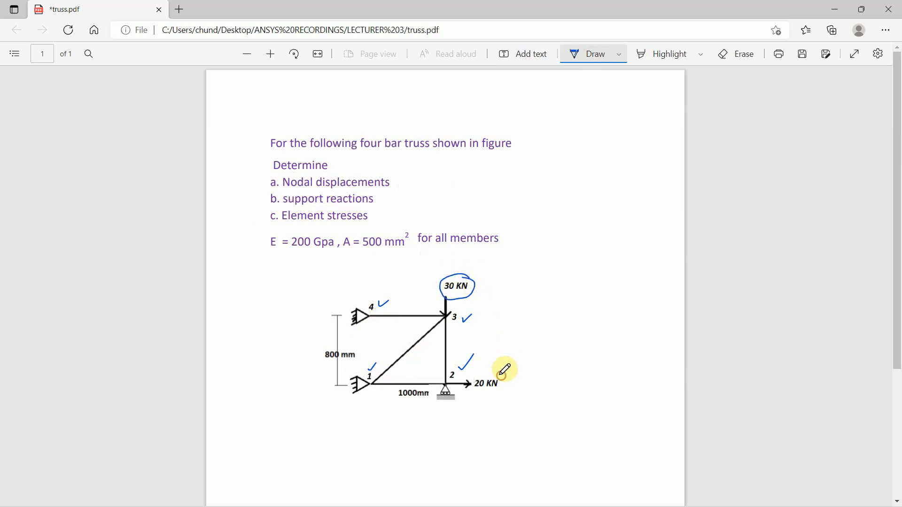
pyautogui.moveTo(500, 376)
pyautogui.mouseDown()
pyautogui.moveTo(483, 389)
pyautogui.moveTo(503, 376)
pyautogui.mouseUp()
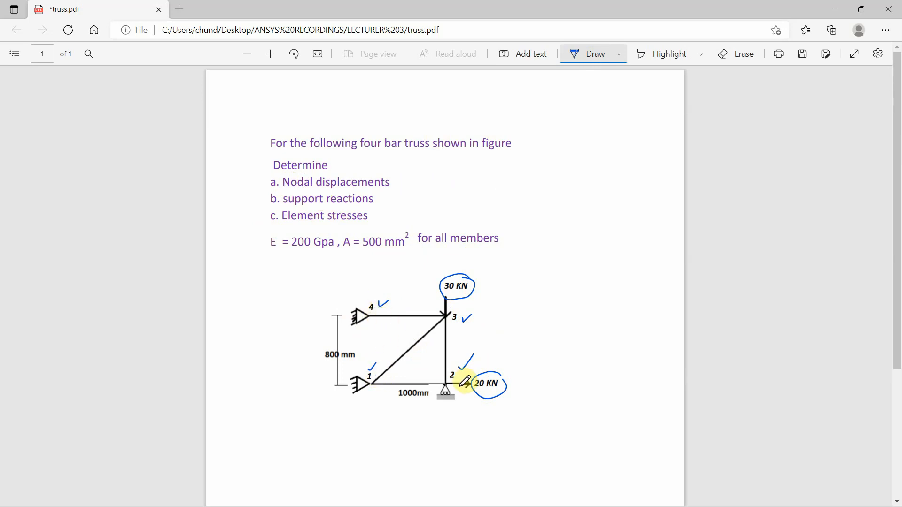
pyautogui.moveTo(461, 372); pyautogui.dragTo(460, 367)
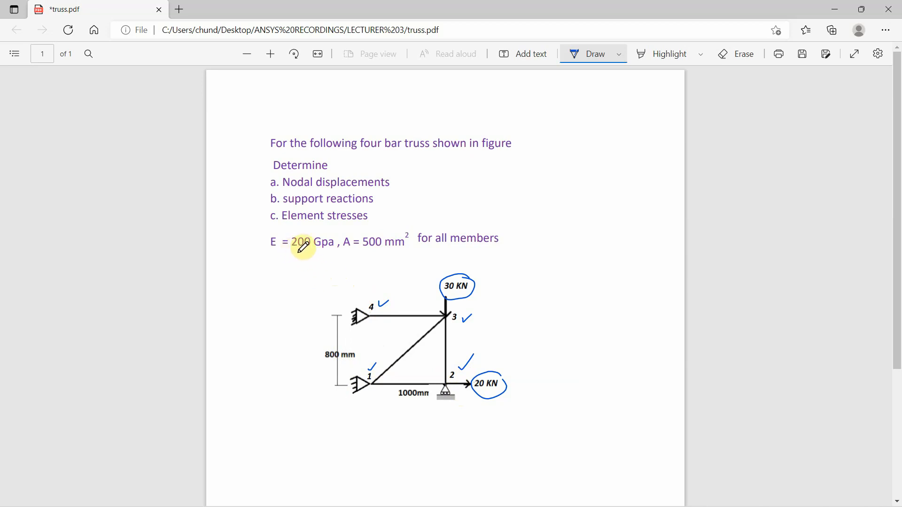
# Underline the 200 Gpa and 500 mm² values and tick nodal displacements, support reactions and element stresses with the pen
pyautogui.moveTo(292, 253); pyautogui.dragTo(331, 250)
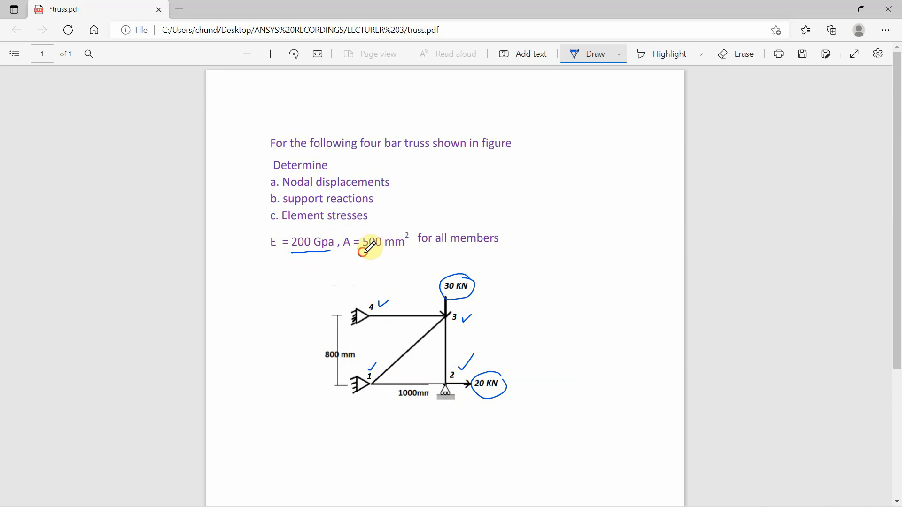
pyautogui.moveTo(363, 252); pyautogui.dragTo(399, 252)
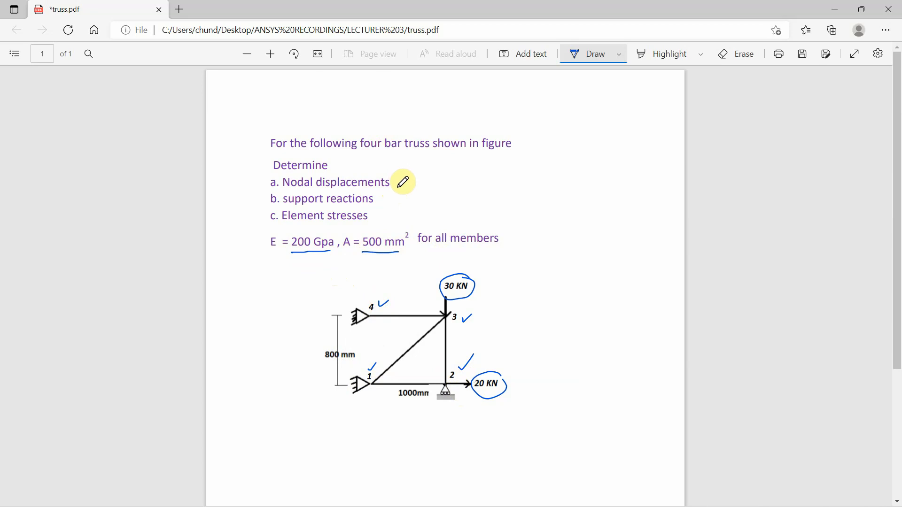
pyautogui.moveTo(399, 180); pyautogui.dragTo(412, 172)
pyautogui.moveTo(377, 199)
pyautogui.mouseDown()
pyautogui.moveTo(389, 193)
pyautogui.moveTo(395, 210)
pyautogui.mouseUp()
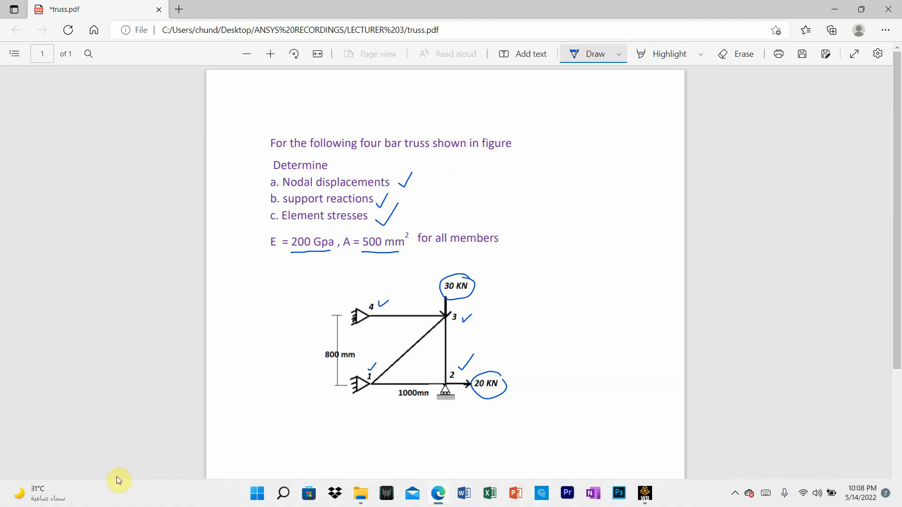
# Switch to Ansys Workbench, add a Static Structural analysis system and name it TRUSS ANALYSIS
pyautogui.click(645, 494)
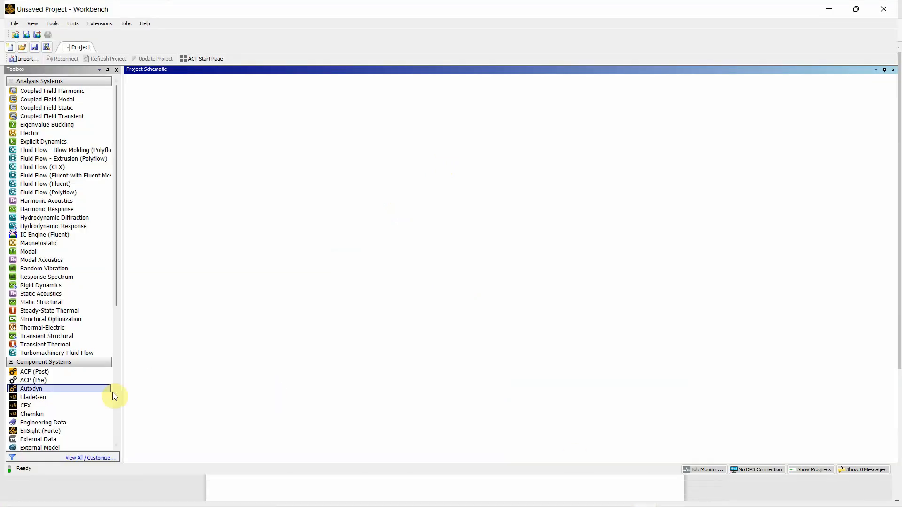
pyautogui.doubleClick(50, 302)
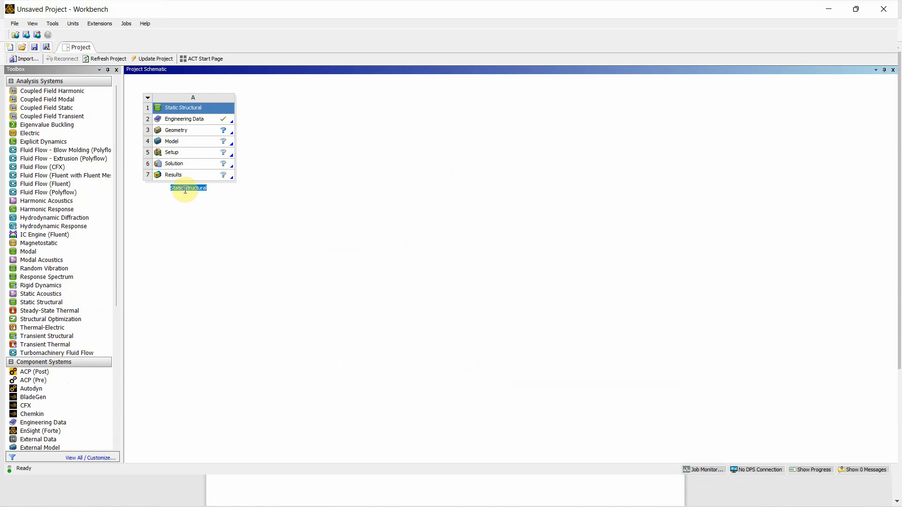
pyautogui.click(185, 189)
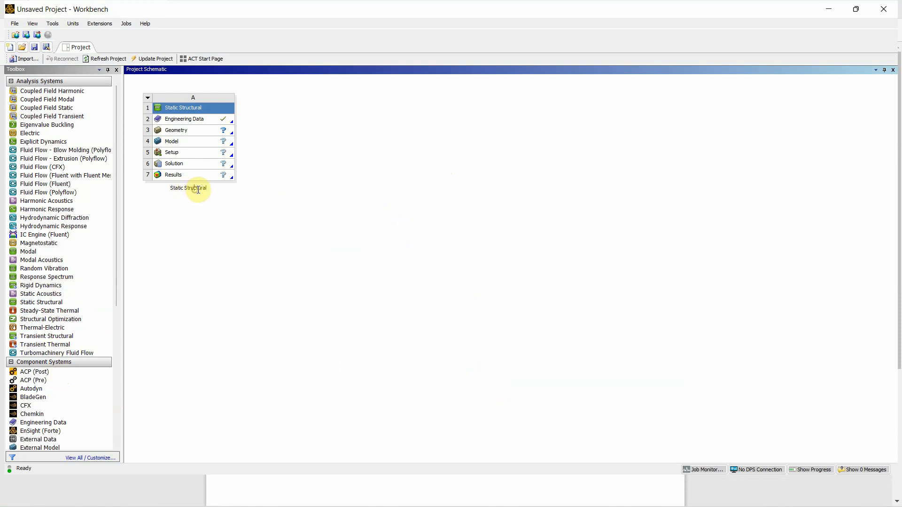
pyautogui.moveTo(207, 188); pyautogui.dragTo(170, 197)
pyautogui.write('tru')
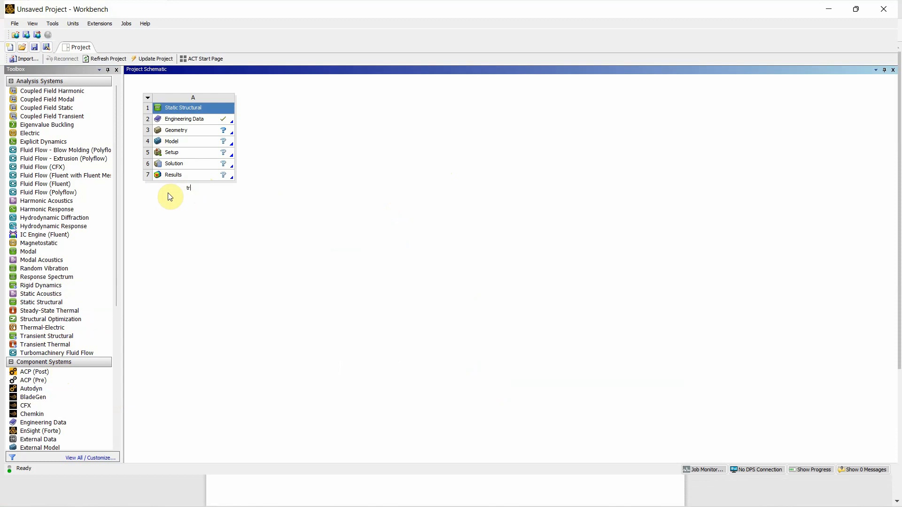
pyautogui.press('capslock')
pyautogui.write('TRUSS')
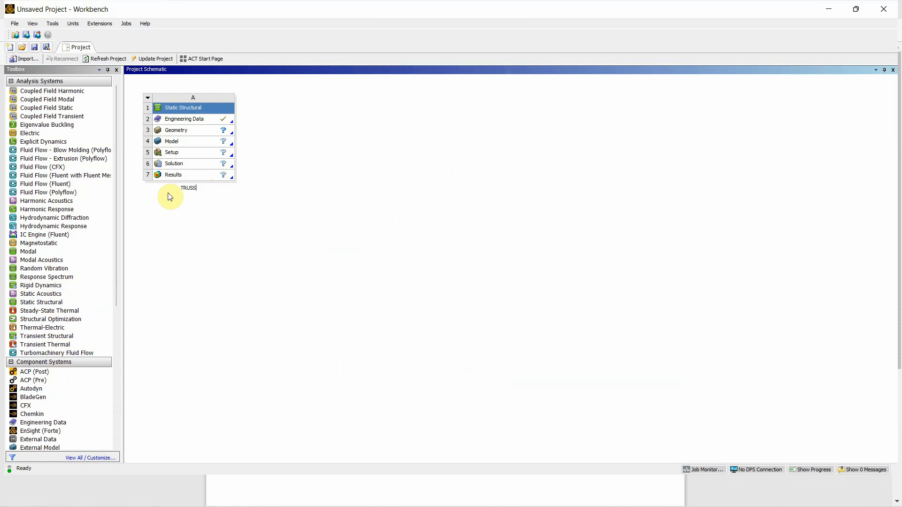
pyautogui.press('Return')
pyautogui.write('AA')
pyautogui.write('NALYSIS')
# Check the Structural Steel properties in Engineering Data against the Young's modulus given in truss.pdf, and close Engineering Data
pyautogui.click(187, 120)
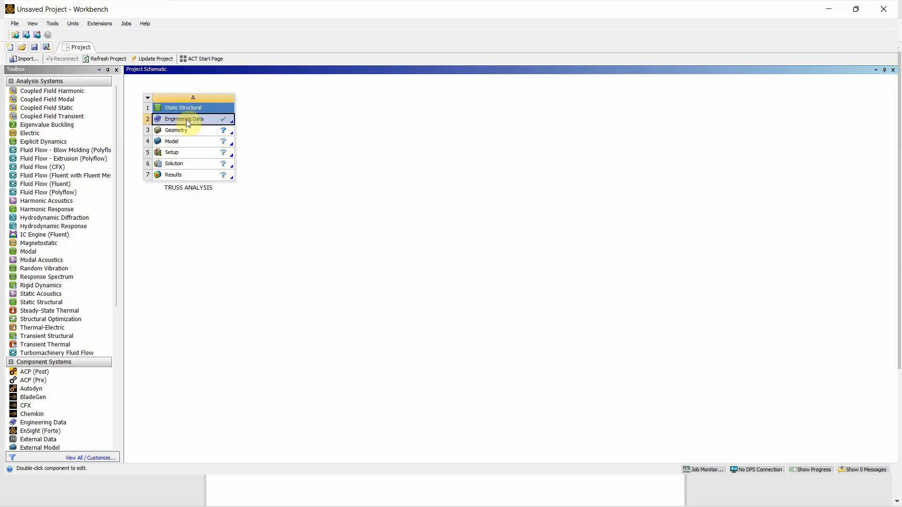
pyautogui.doubleClick(186, 119)
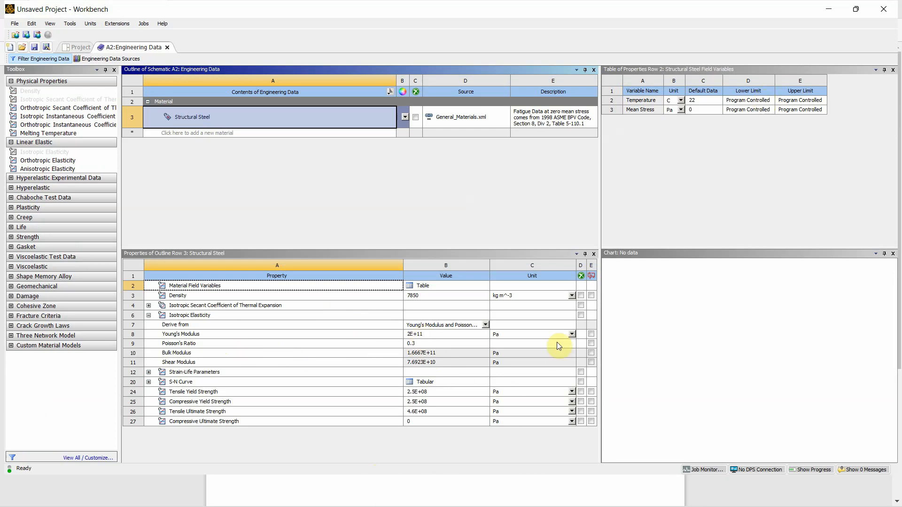
pyautogui.click(856, 11)
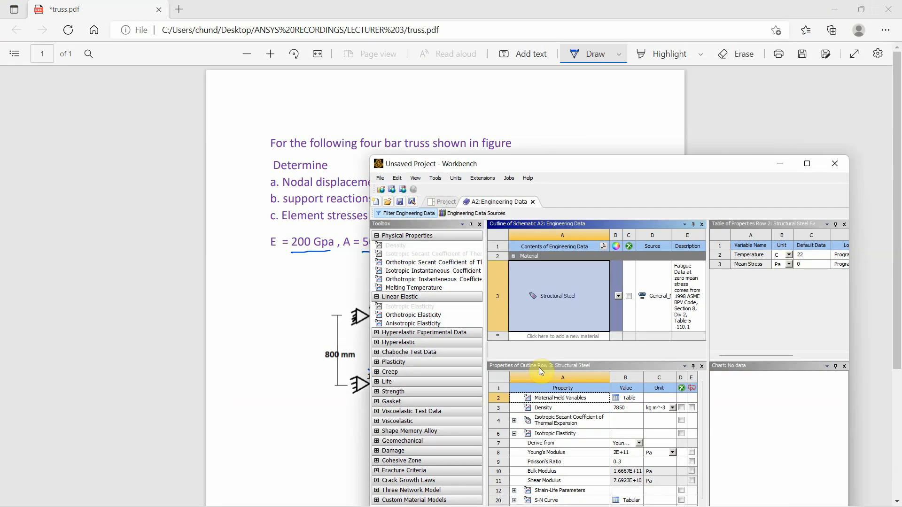
pyautogui.click(781, 163)
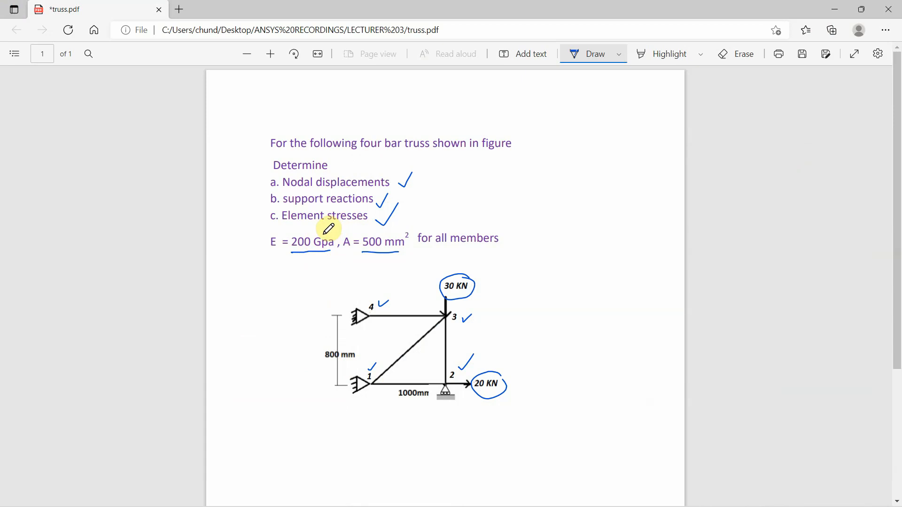
pyautogui.moveTo(548, 506)
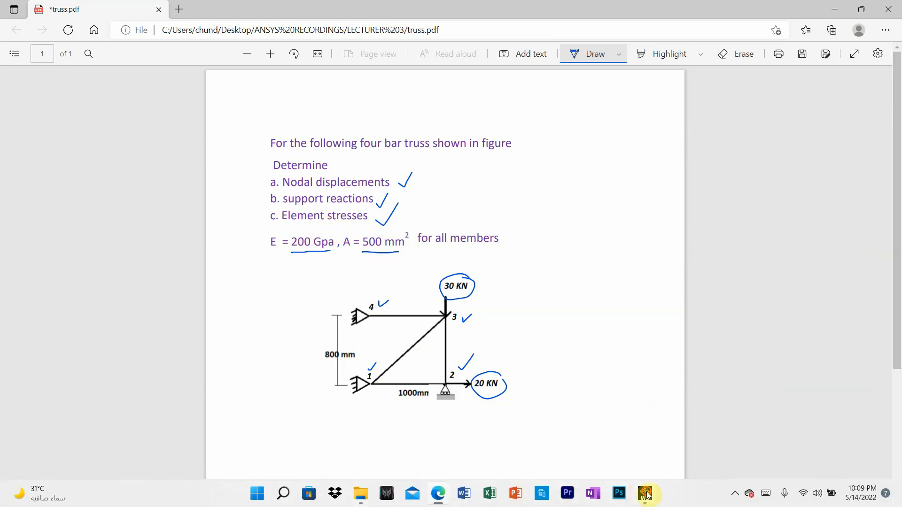
pyautogui.click(646, 494)
pyautogui.click(807, 166)
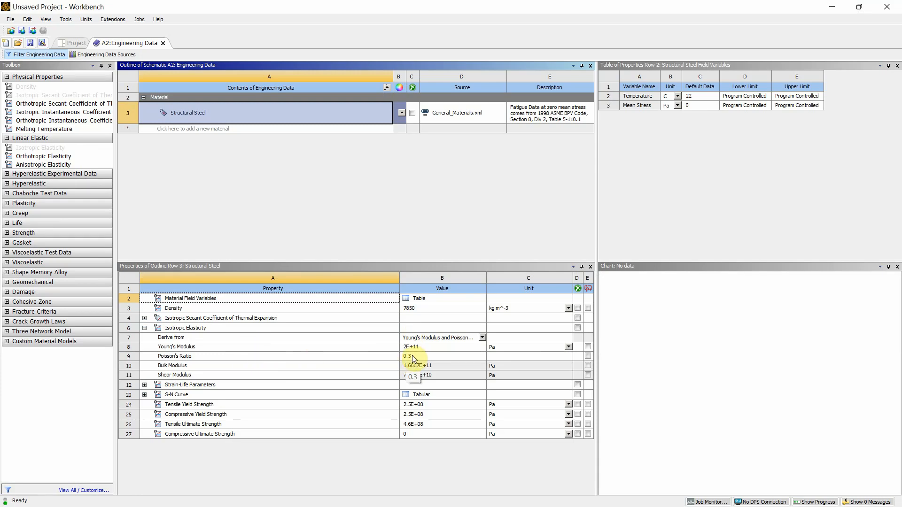
pyautogui.click(163, 43)
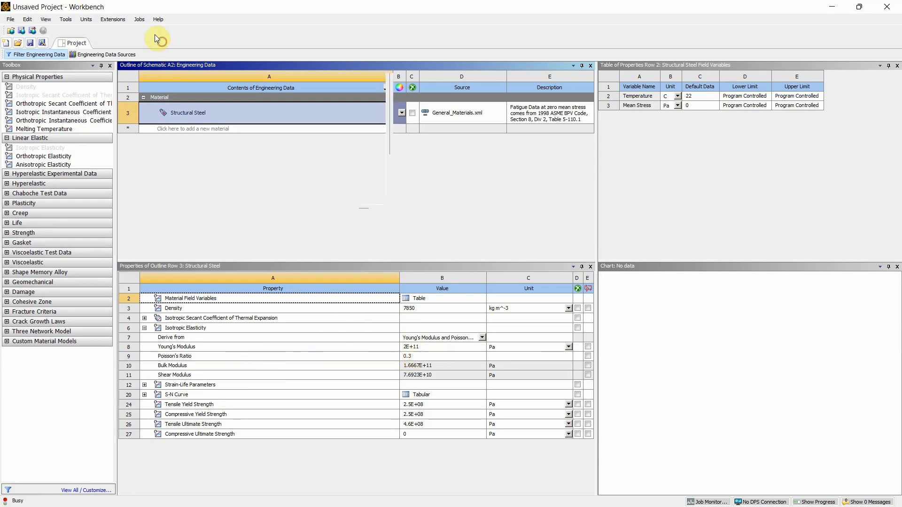
# Create a new DesignModeler geometry for the TRUSS ANALYSIS system
pyautogui.click(178, 126)
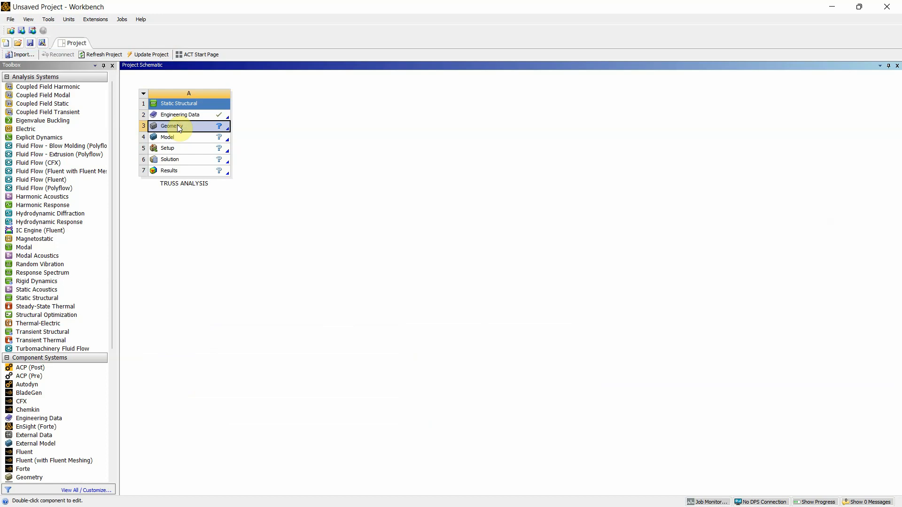
pyautogui.rightClick(178, 127)
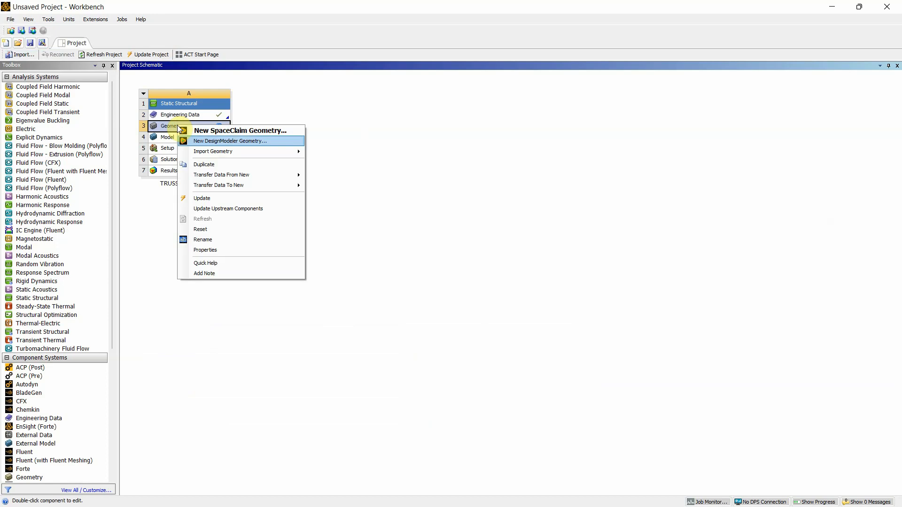
pyautogui.click(195, 142)
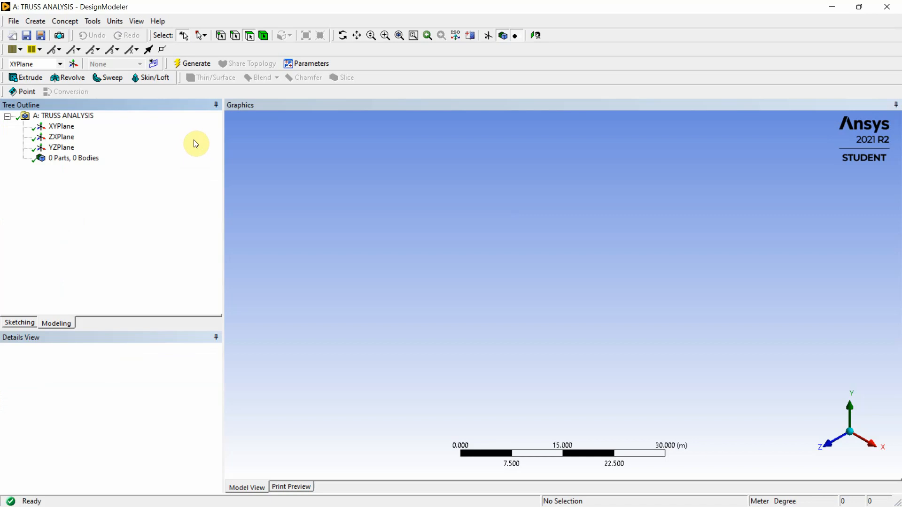
# Orient the view face-on to the XYPlane and enter sketching mode on it
pyautogui.click(66, 128)
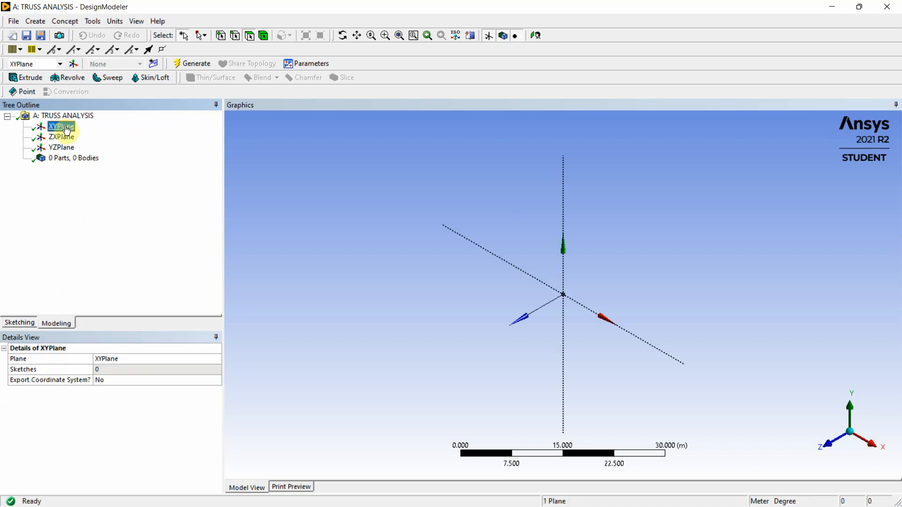
pyautogui.rightClick(66, 131)
pyautogui.click(85, 132)
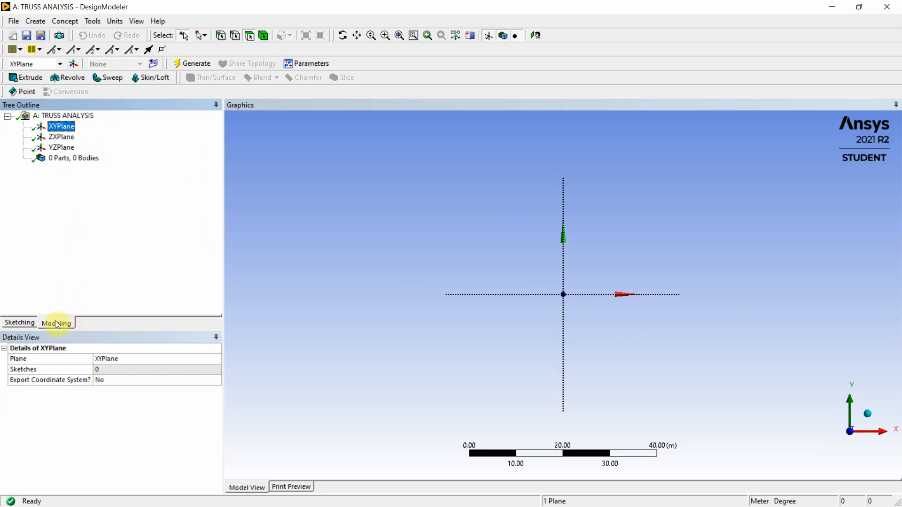
pyautogui.click(16, 323)
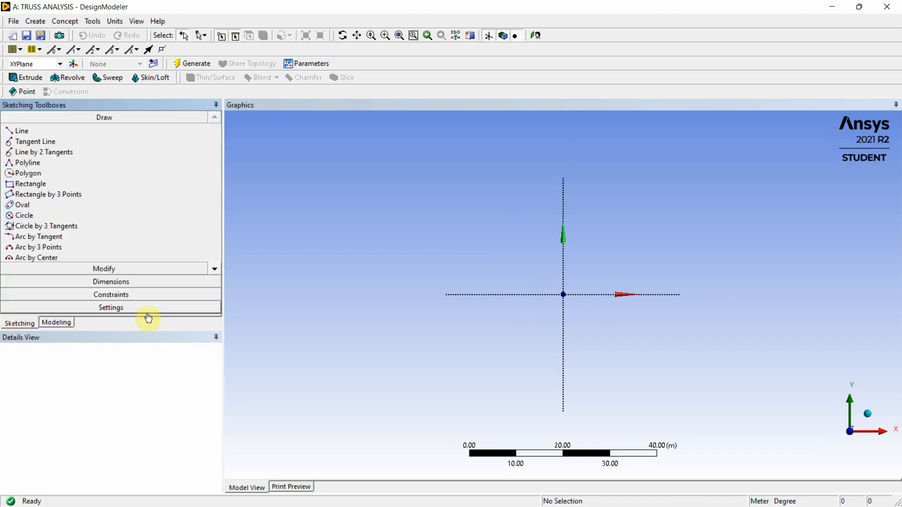
# Show the sketch grid in 2D and enable snapping to it
pyautogui.click(128, 307)
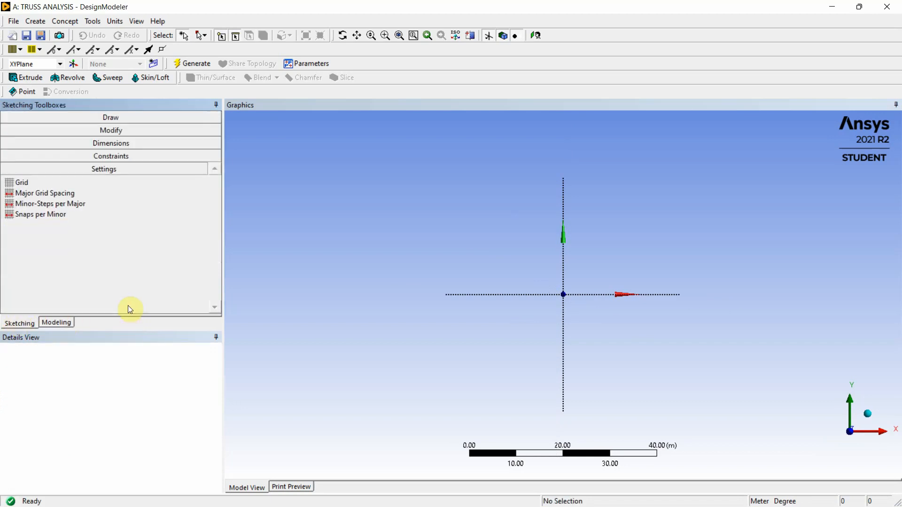
pyautogui.click(48, 183)
pyautogui.click(185, 182)
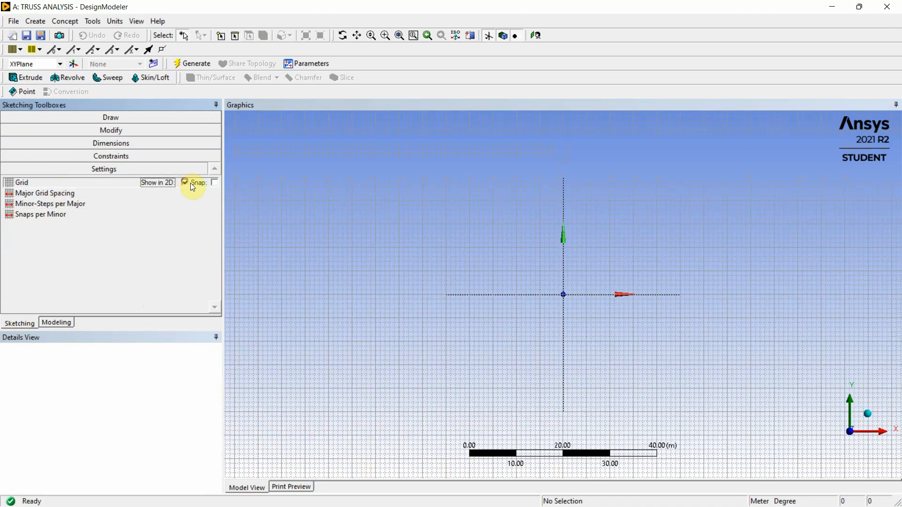
pyautogui.click(215, 182)
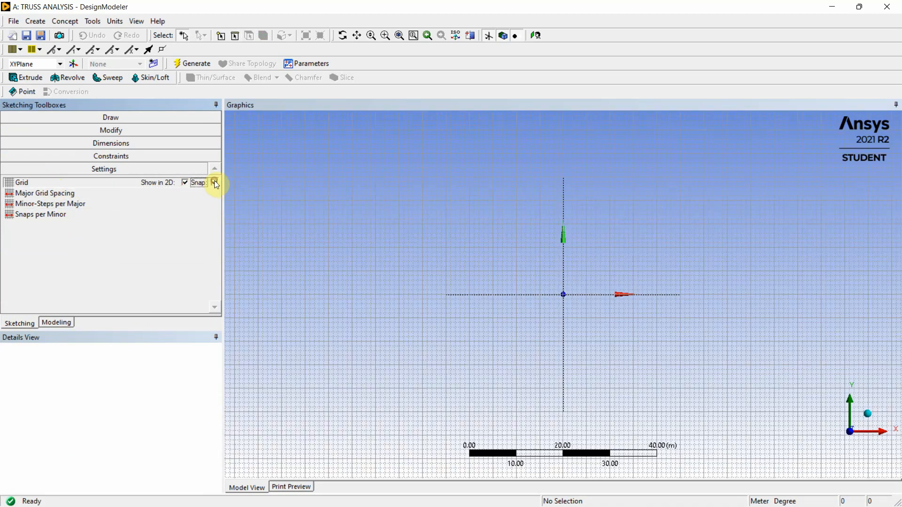
# Change the model's length unit to millimeter and set the major grid spacing to 100 mm
pyautogui.click(49, 195)
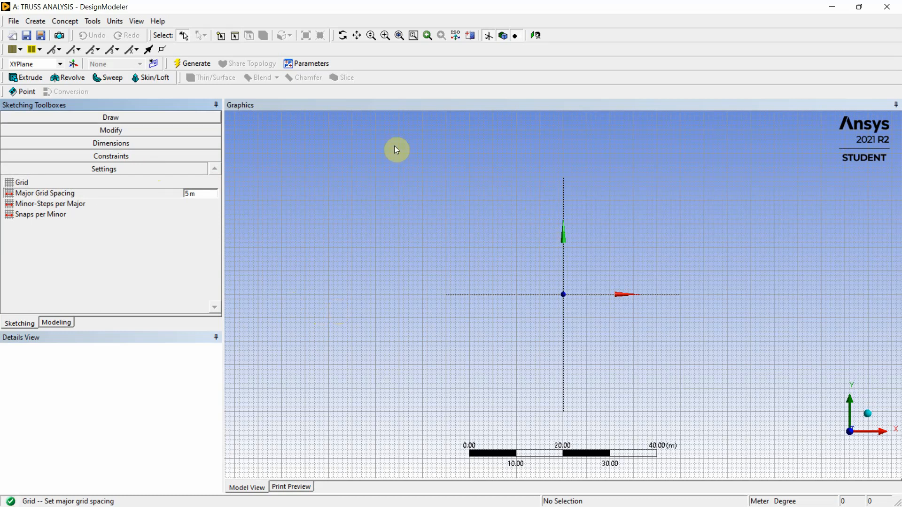
pyautogui.click(113, 22)
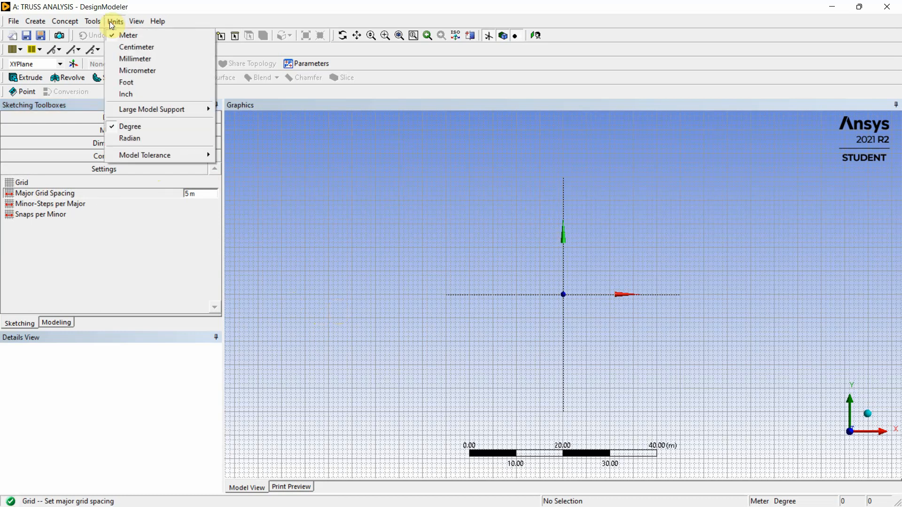
pyautogui.click(135, 59)
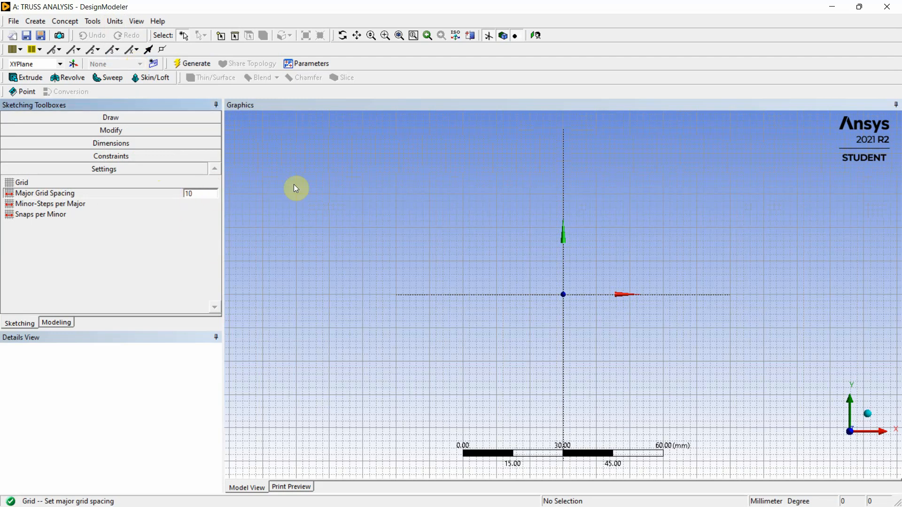
pyautogui.write('0')
pyautogui.click(171, 250)
pyautogui.scroll(-5, 527, 221)
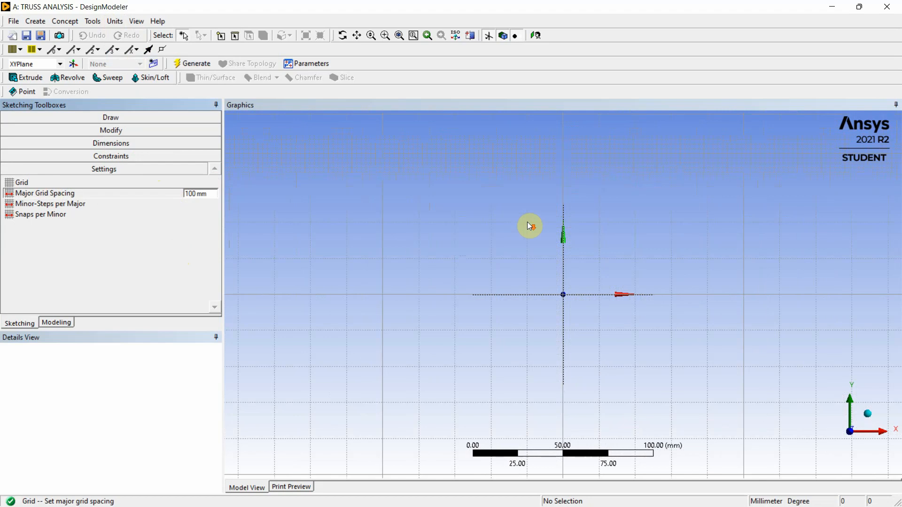
# Switch to the browser to check the truss dimensions in truss.pdf, and return to DesignModeler
pyautogui.scroll(-4, 527, 220)
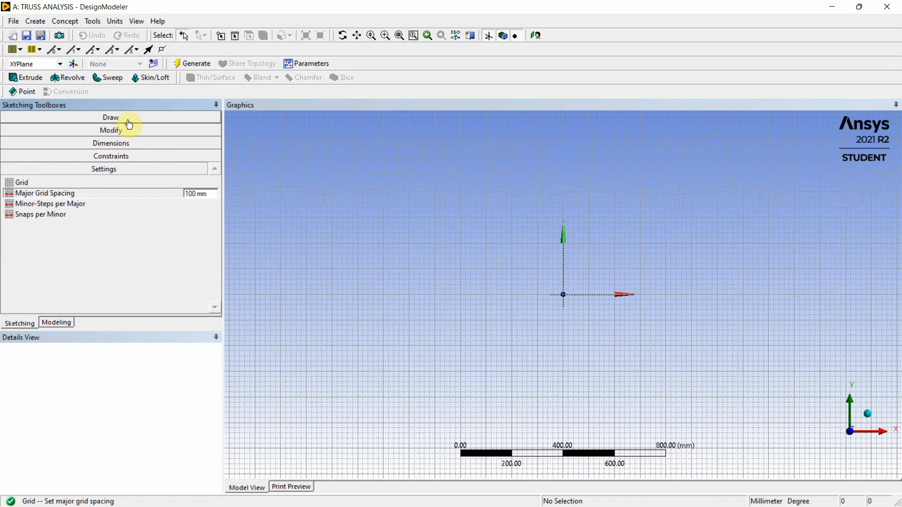
pyautogui.click(832, 6)
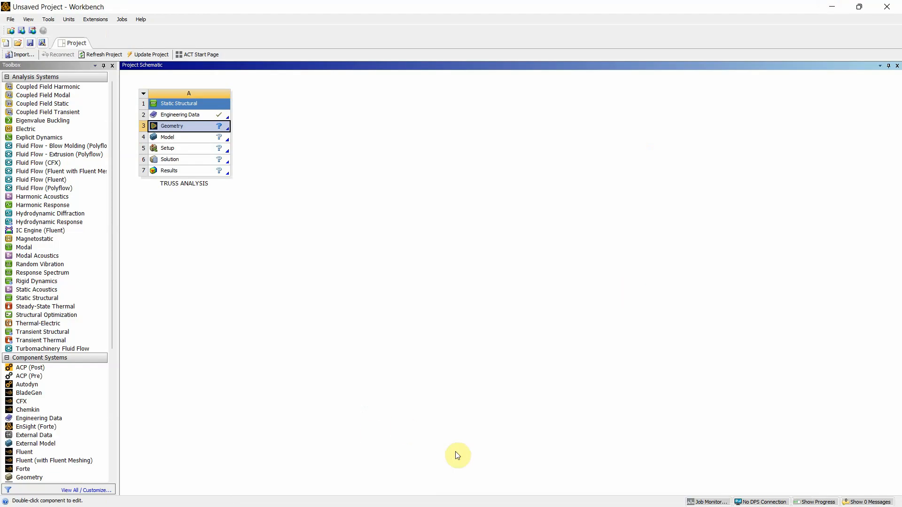
pyautogui.moveTo(475, 500)
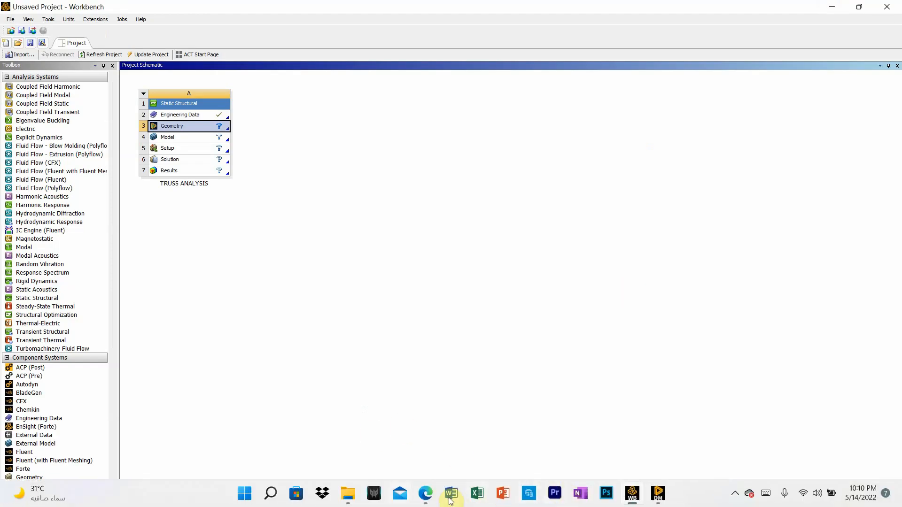
pyautogui.click(423, 498)
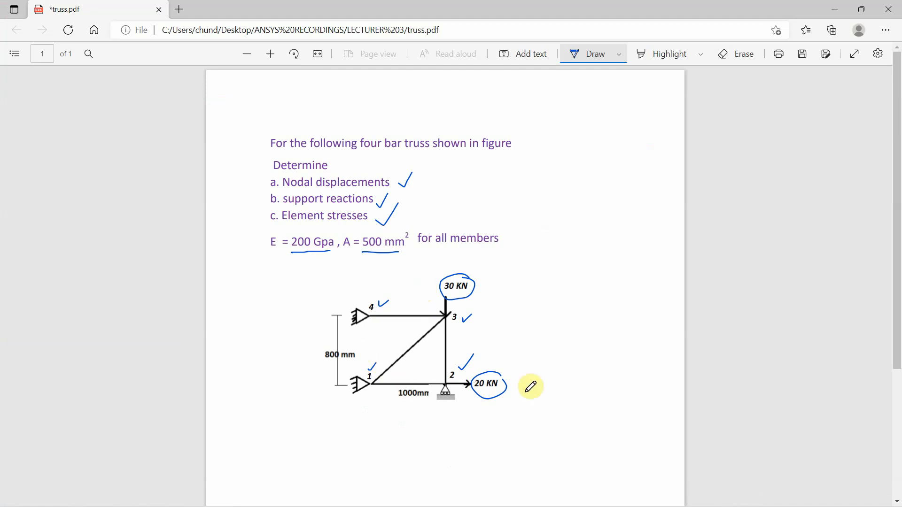
pyautogui.moveTo(616, 506)
pyautogui.click(658, 494)
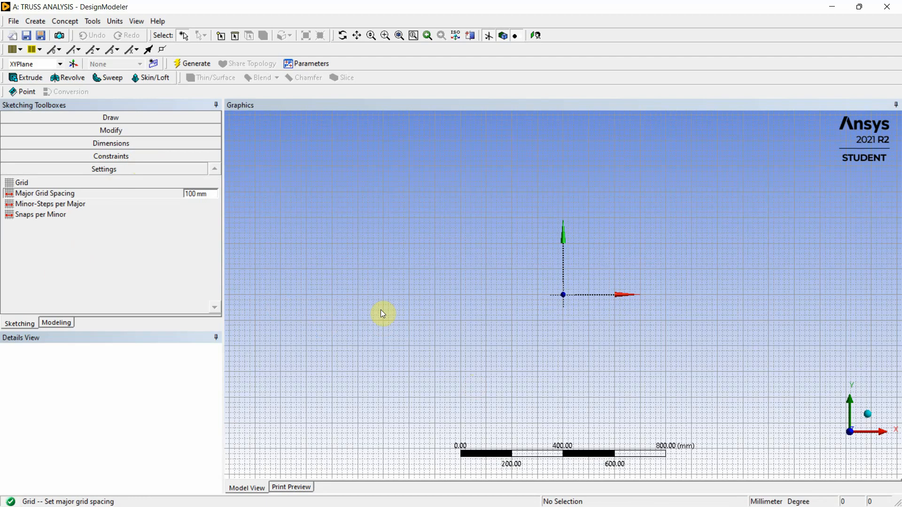
# Draw a horizontal line about 800 mm long from the origin along the positive X axis
pyautogui.click(139, 122)
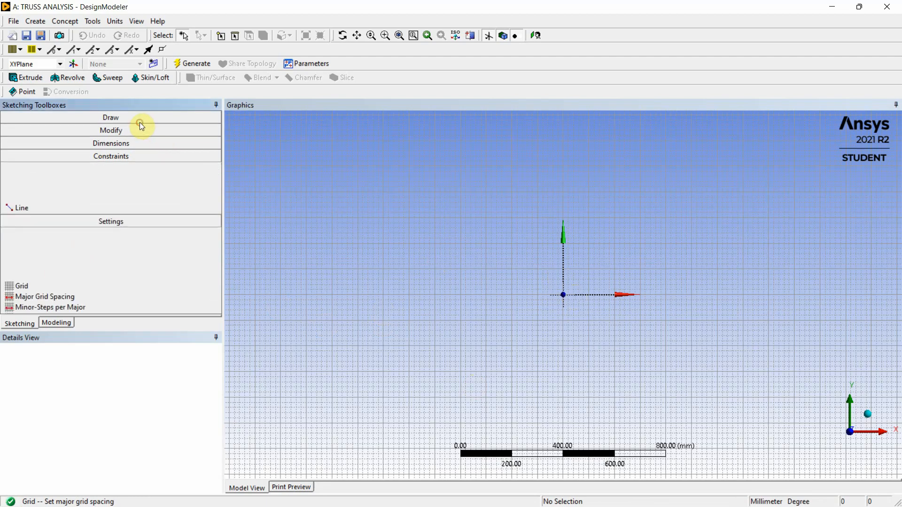
pyautogui.click(52, 132)
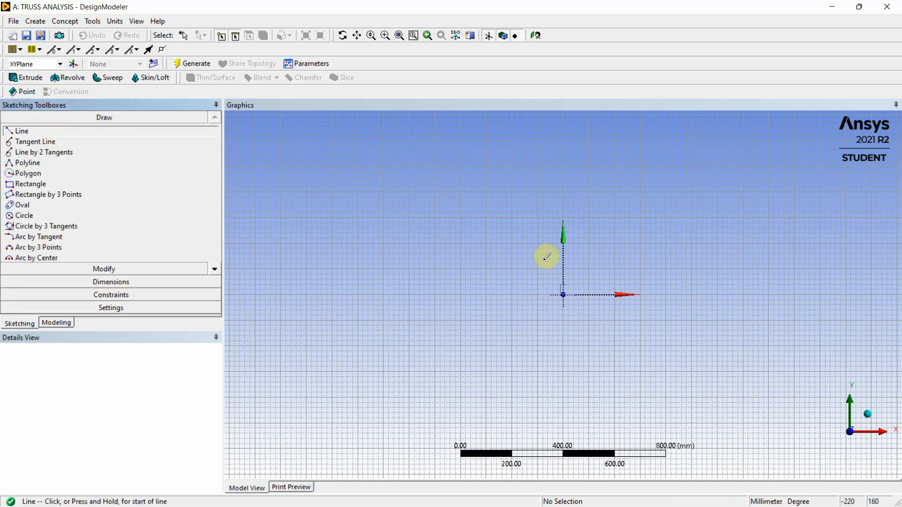
pyautogui.scroll(2, 566, 294)
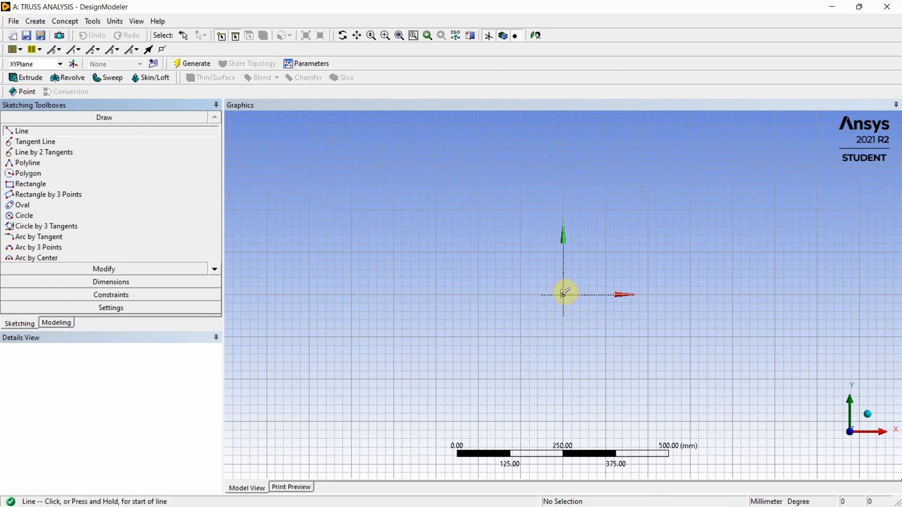
pyautogui.click(564, 293)
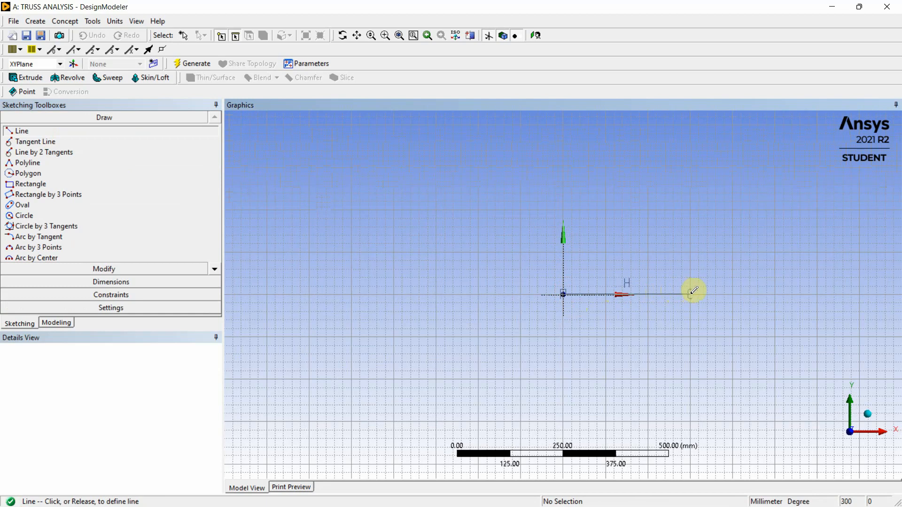
pyautogui.scroll(-4, 680, 296)
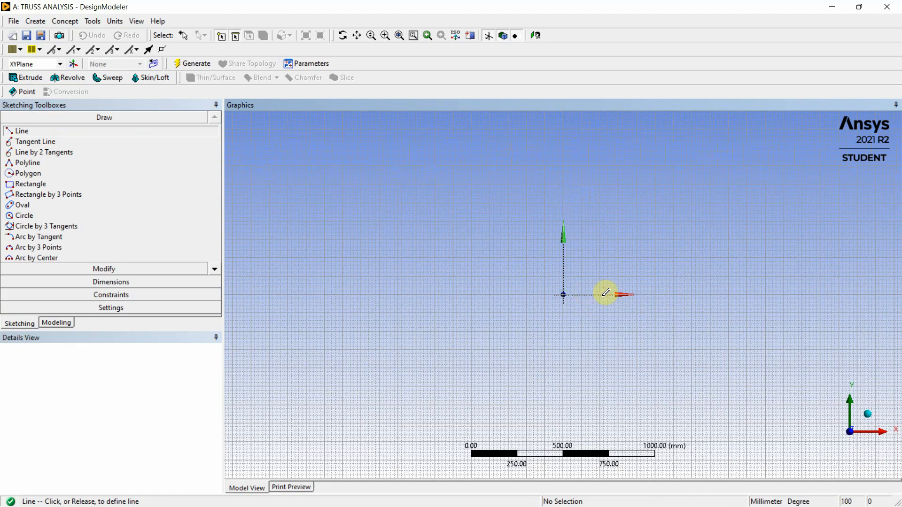
pyautogui.click(713, 292)
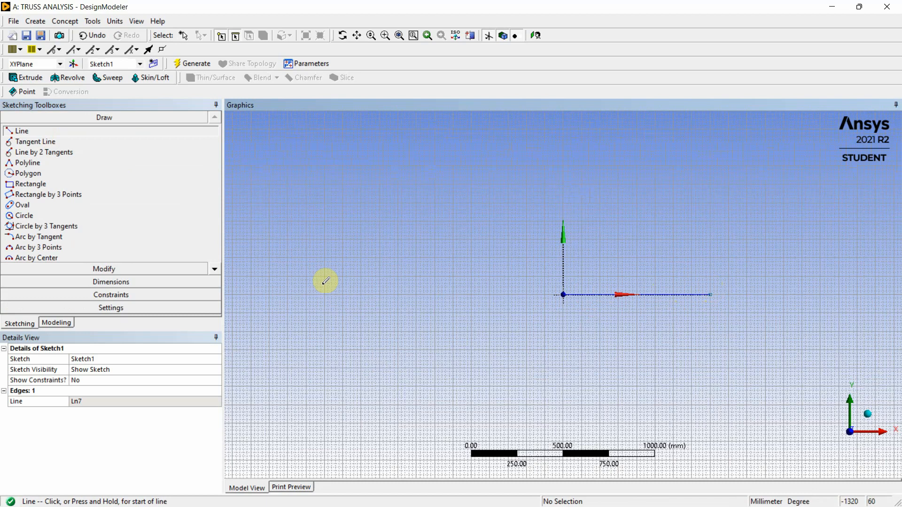
# Dimension the horizontal line, placing the dimension below it, and set its length to 1000 mm
pyautogui.click(128, 280)
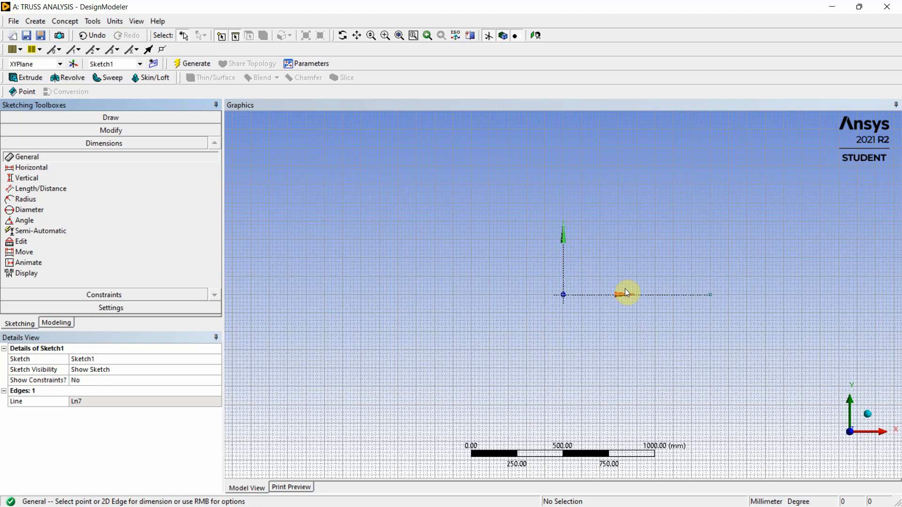
pyautogui.click(600, 296)
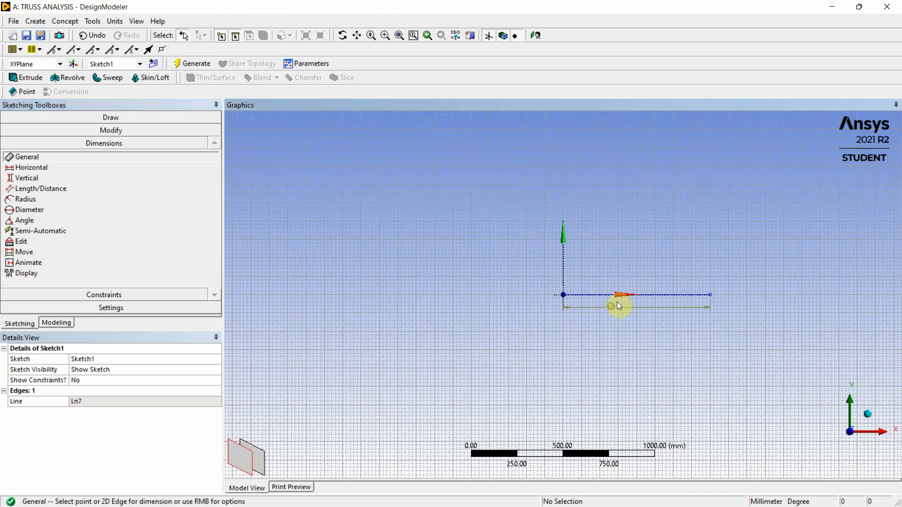
pyautogui.click(616, 305)
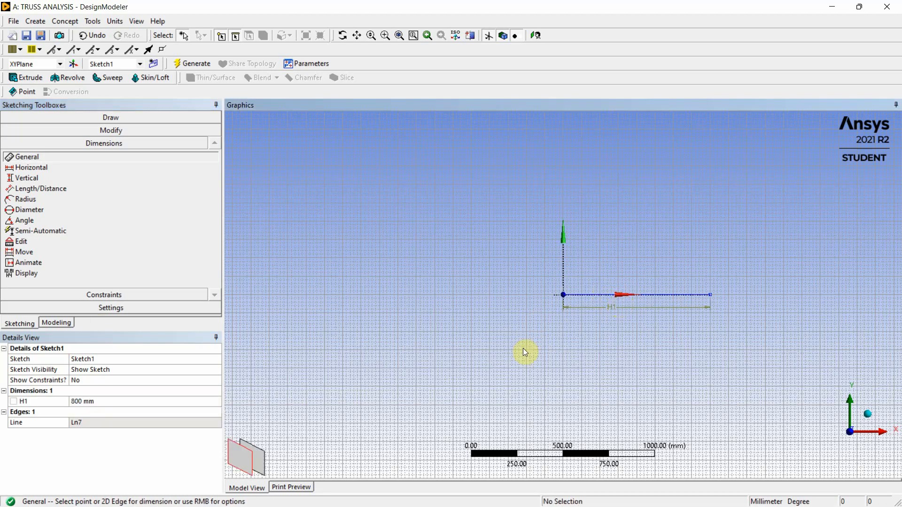
pyautogui.click(76, 402)
pyautogui.write('1')
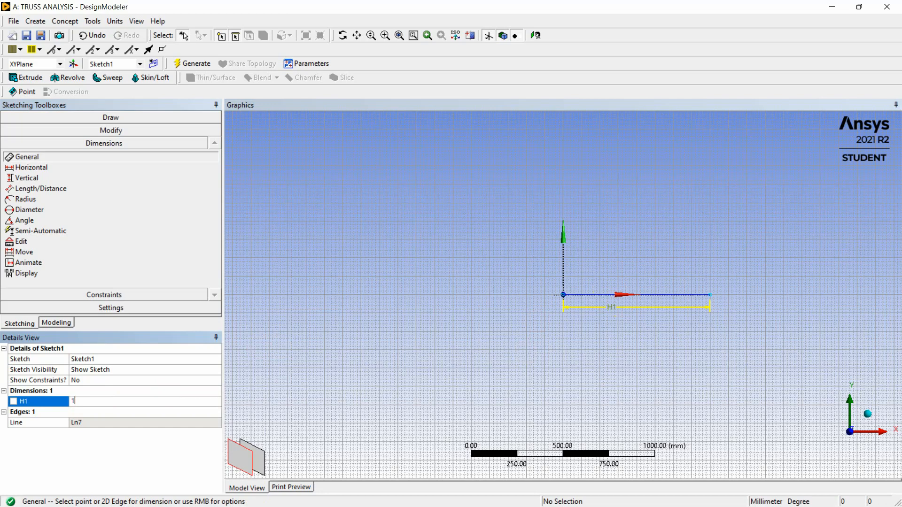
pyautogui.write('000')
pyautogui.click(483, 321)
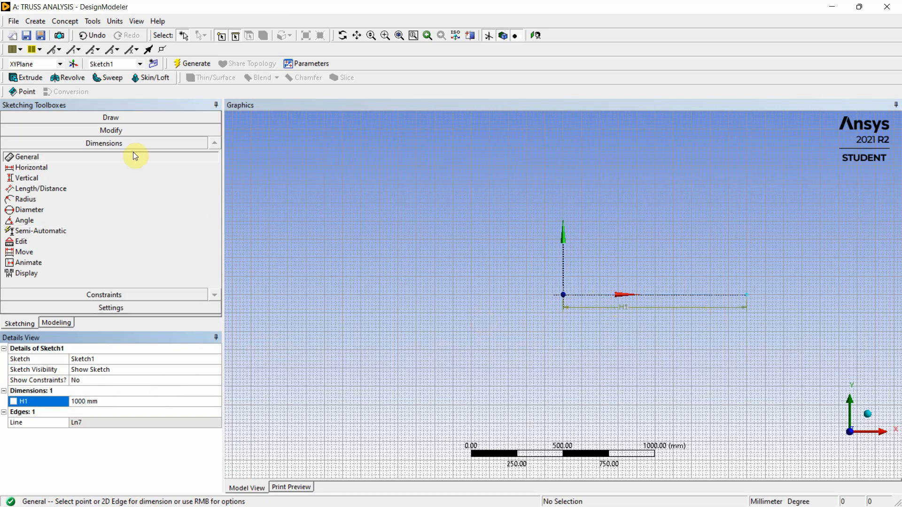
# Draw a vertical line about 780 mm long upward from the free end of the 1000 mm line
pyautogui.click(117, 117)
pyautogui.click(76, 130)
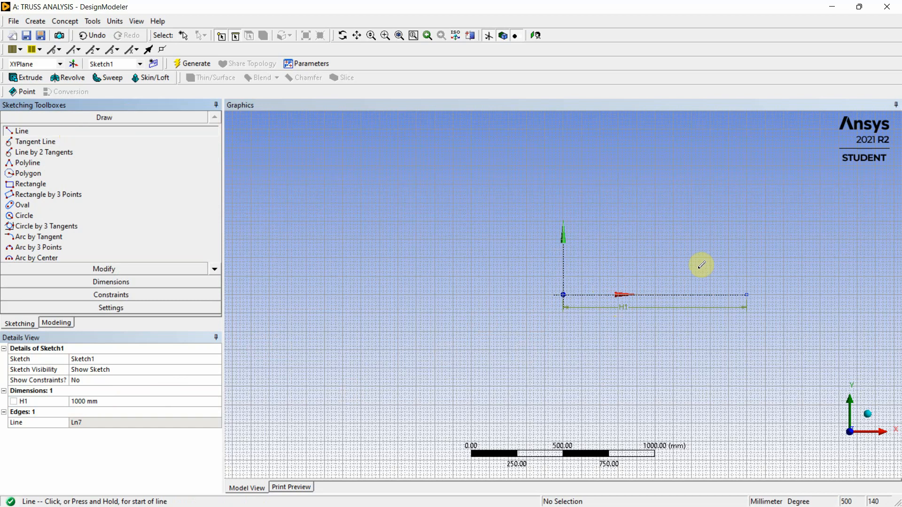
pyautogui.click(747, 293)
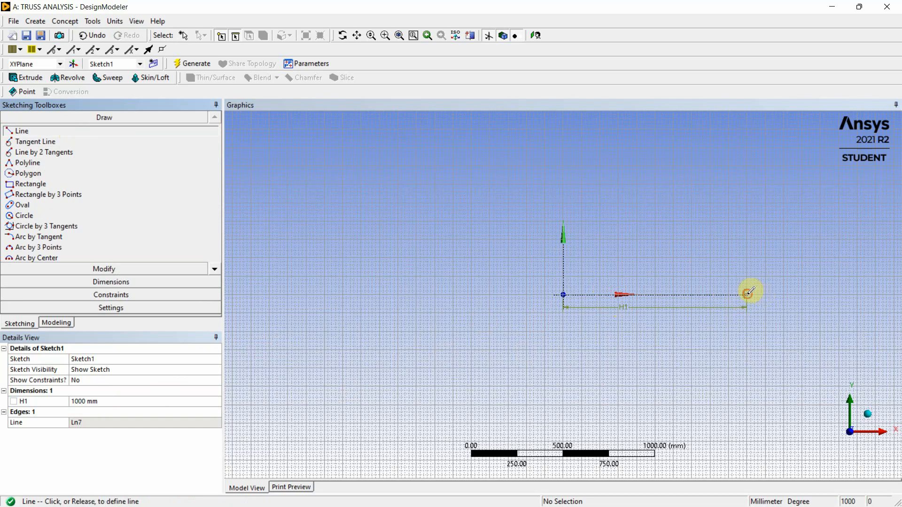
pyautogui.click(748, 148)
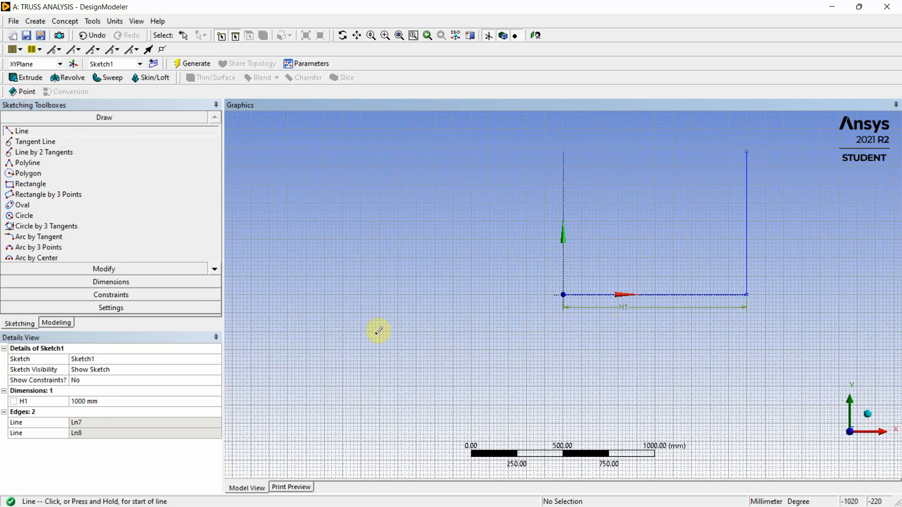
# Dimension the vertical line, placing the dimension outside the frame, and set its length to 800 mm
pyautogui.click(109, 283)
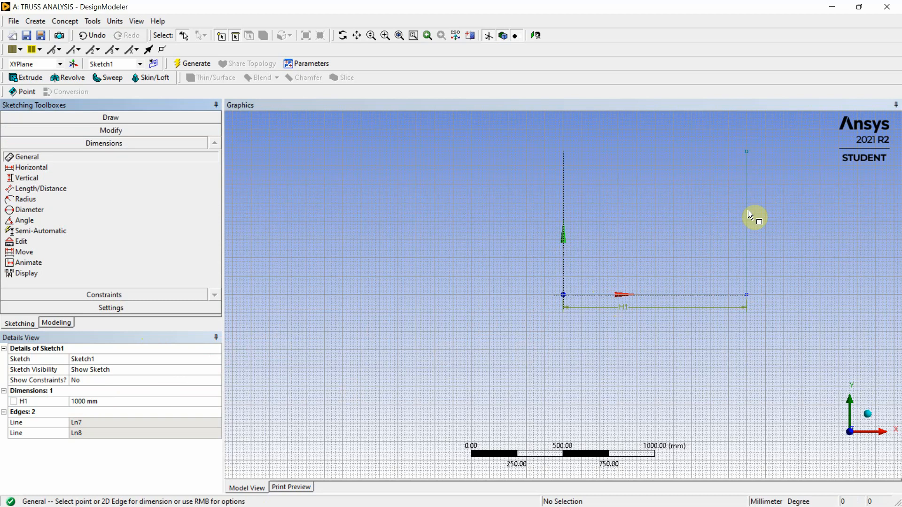
pyautogui.click(748, 213)
pyautogui.click(763, 201)
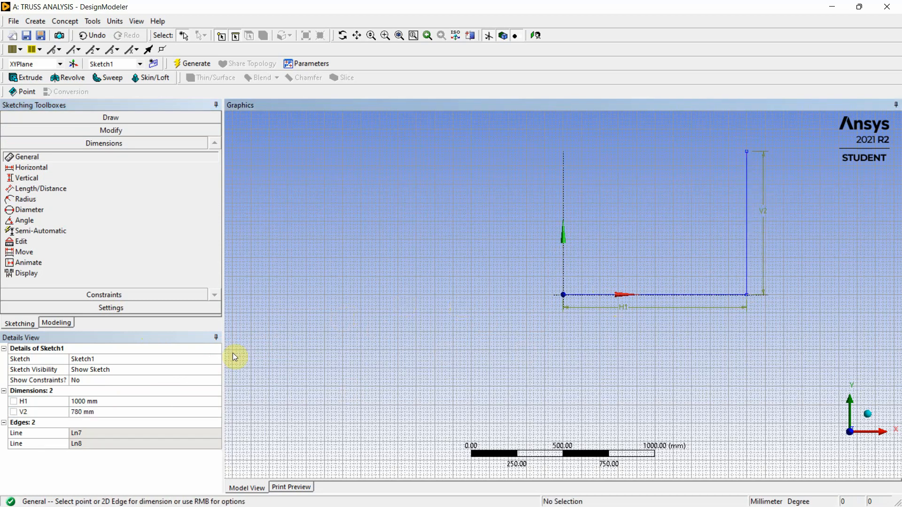
pyautogui.click(94, 410)
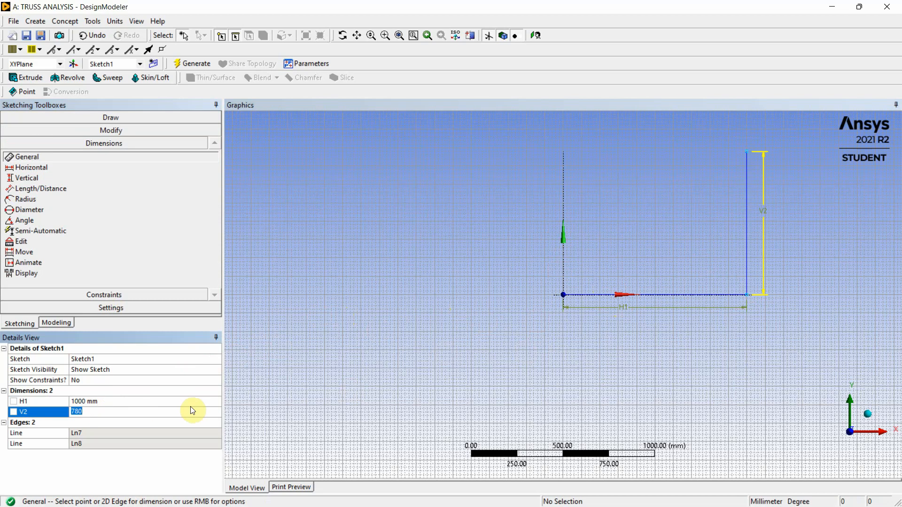
pyautogui.write('8')
pyautogui.press('Return')
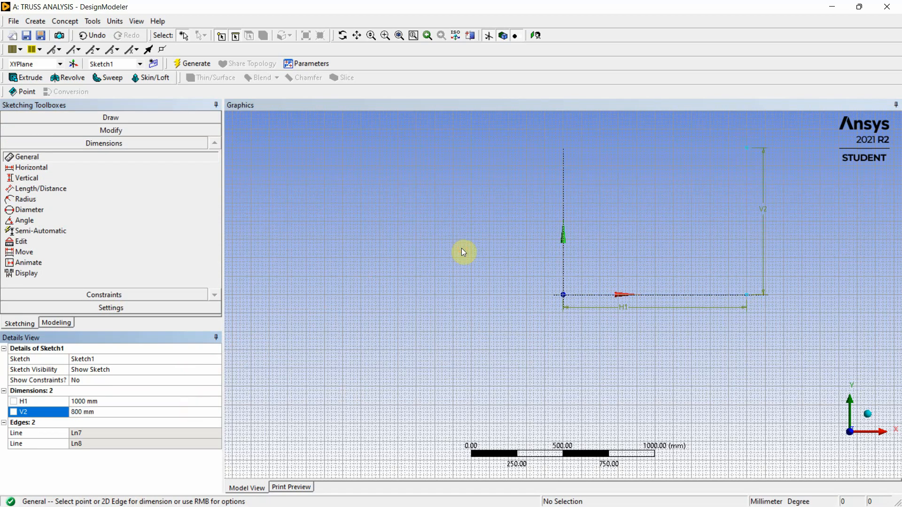
# Draw a horizontal line from the vertical line's upper end to the Y axis, and a diagonal from the same end to the origin
pyautogui.scroll(-1, 441, 269)
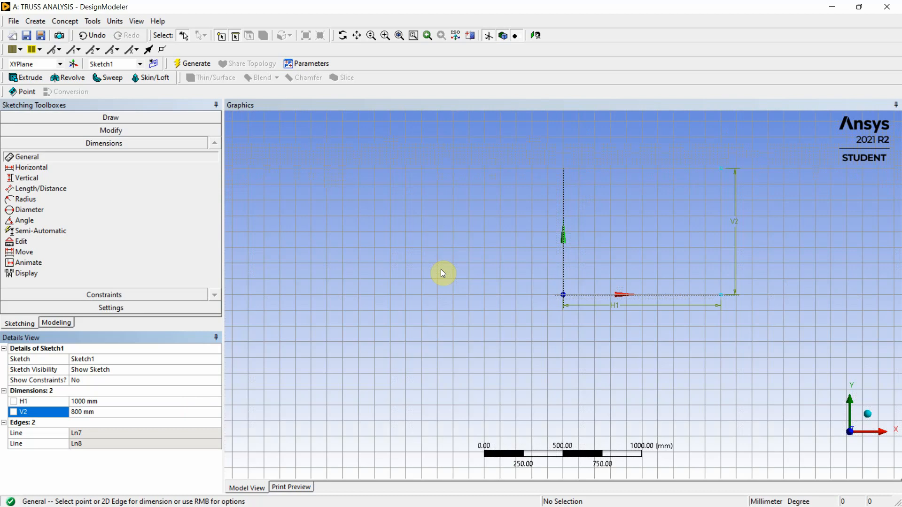
pyautogui.click(115, 117)
pyautogui.click(269, 142)
pyautogui.click(28, 132)
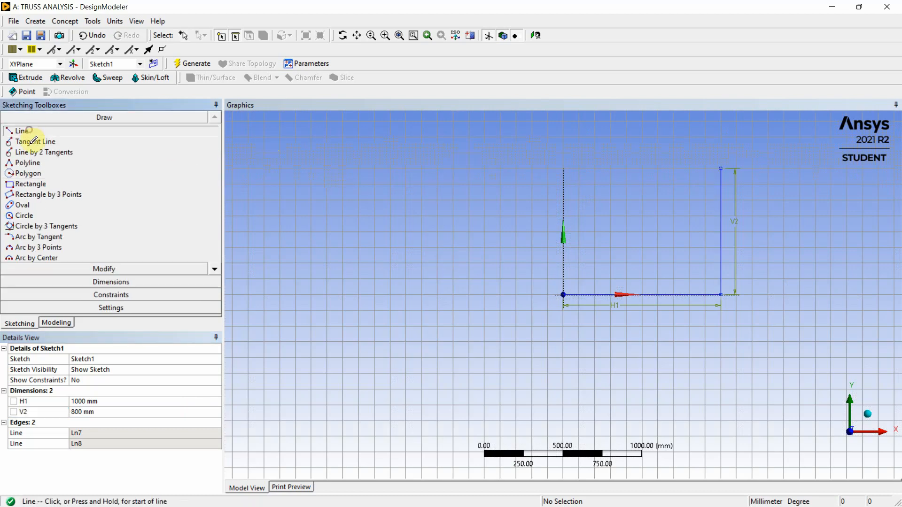
pyautogui.click(719, 157)
pyautogui.click(720, 166)
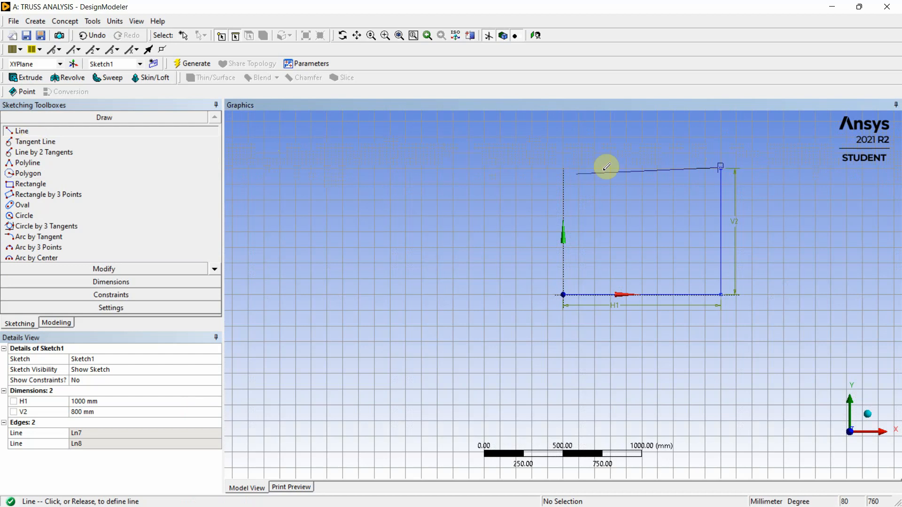
pyautogui.click(565, 167)
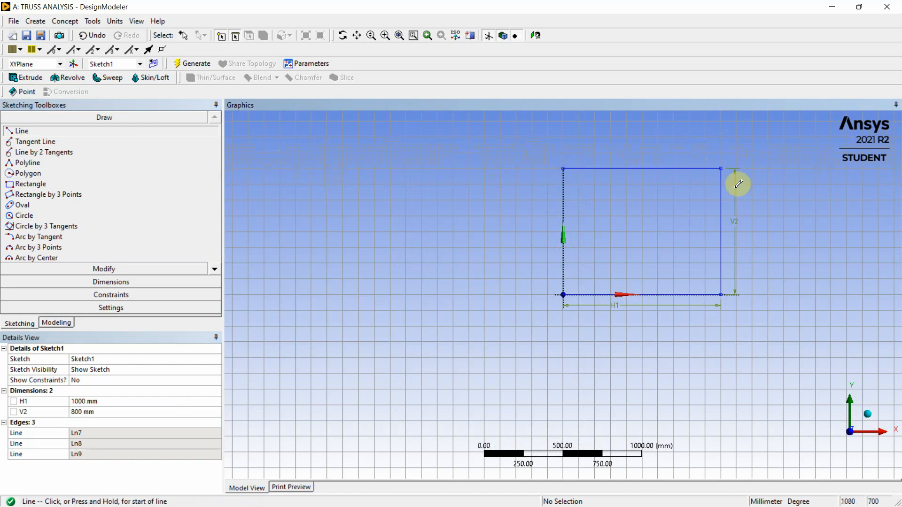
pyautogui.click(720, 169)
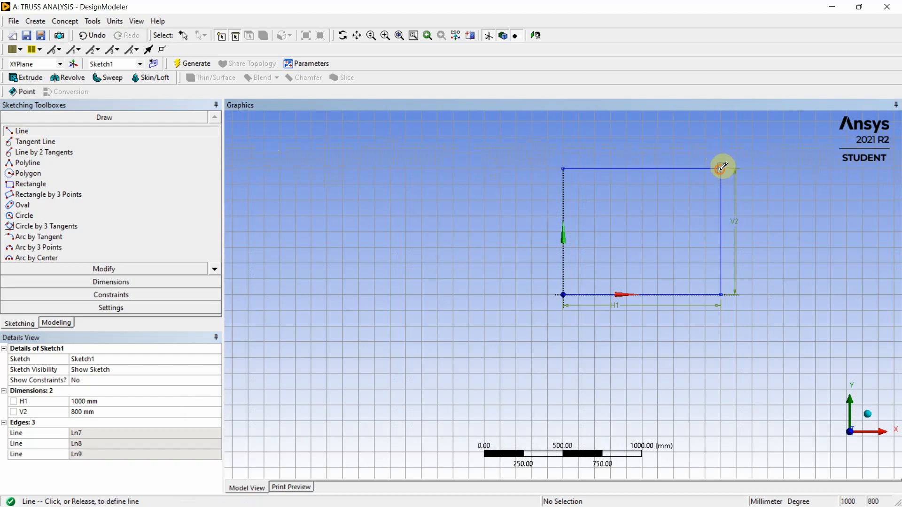
pyautogui.click(564, 293)
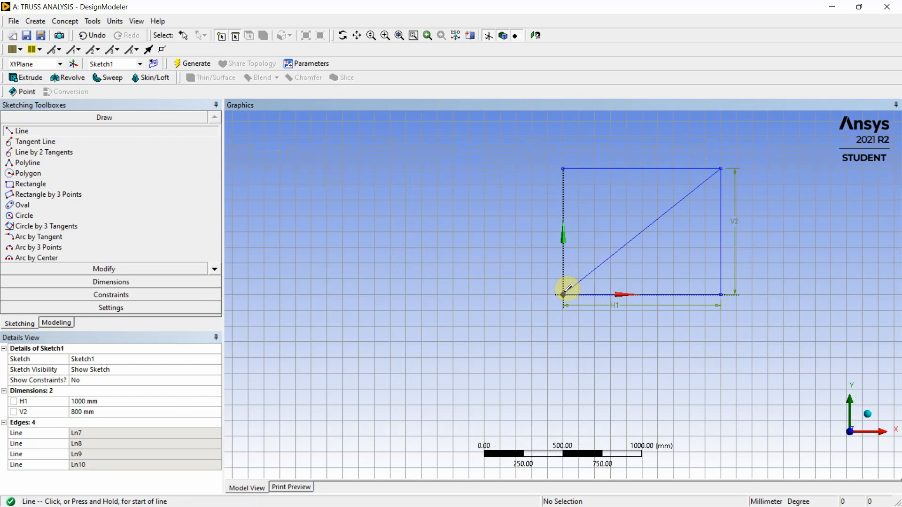
# Start a Lines From Sketches feature using the four truss sketch lines as its base objects
pyautogui.scroll(-2, 569, 221)
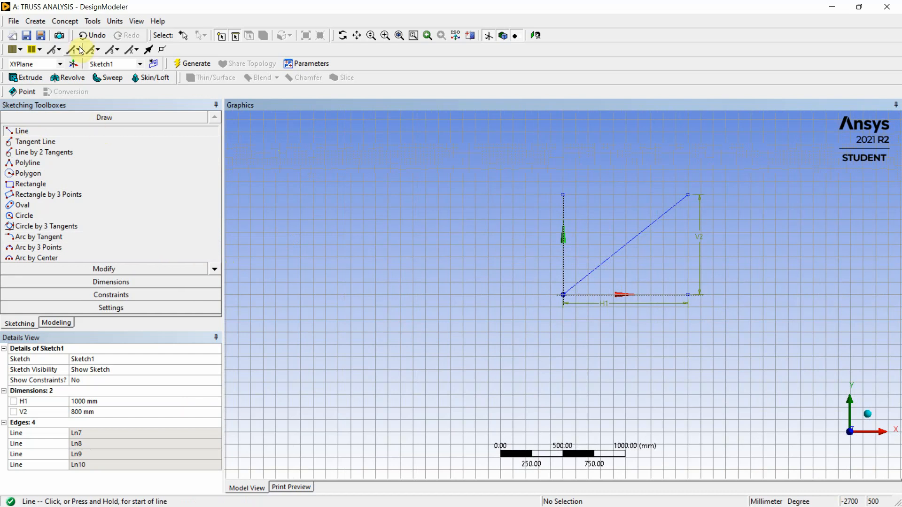
pyautogui.click(66, 22)
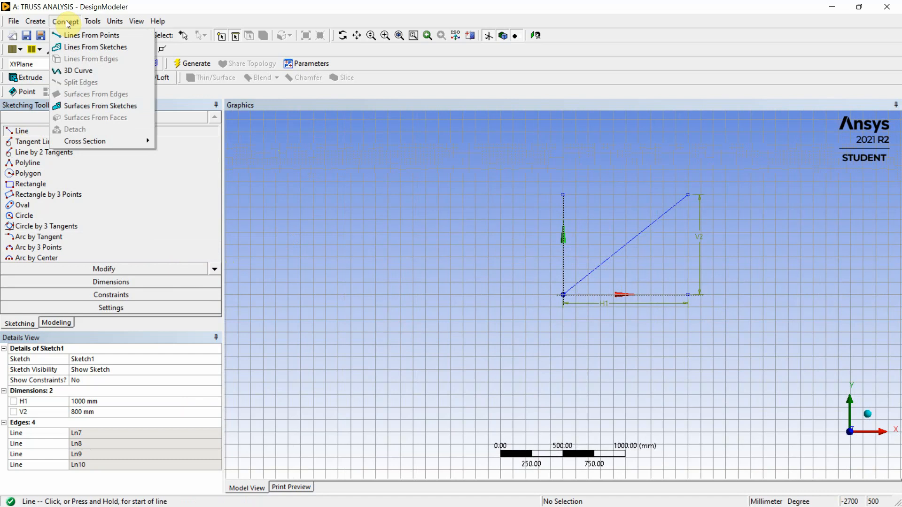
pyautogui.click(73, 47)
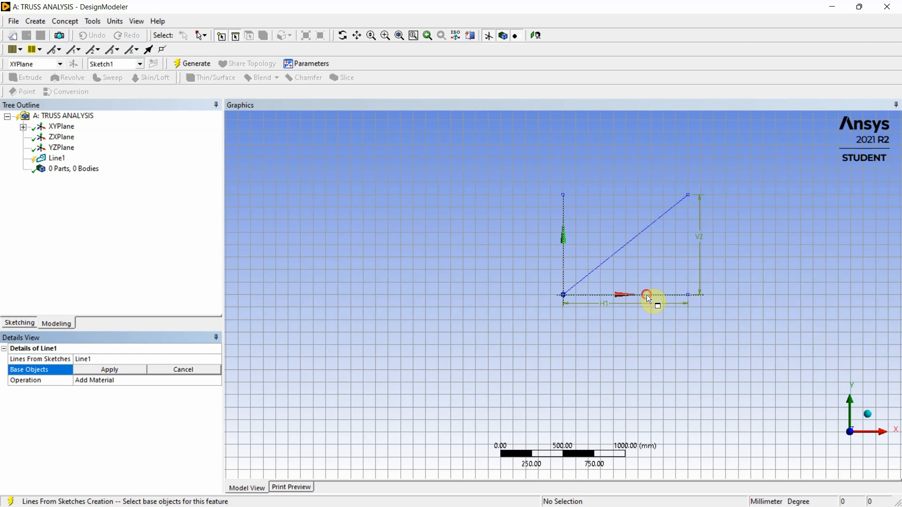
pyautogui.click(649, 297)
pyautogui.keyDown('ctrl'); pyautogui.click(689, 255); pyautogui.keyUp('ctrl')
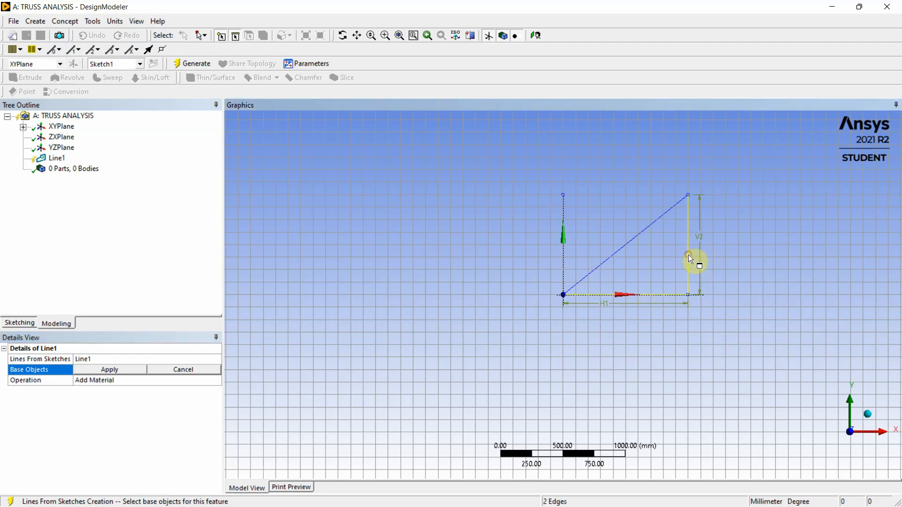
pyautogui.keyDown('ctrl'); pyautogui.click(640, 232); pyautogui.keyUp('ctrl')
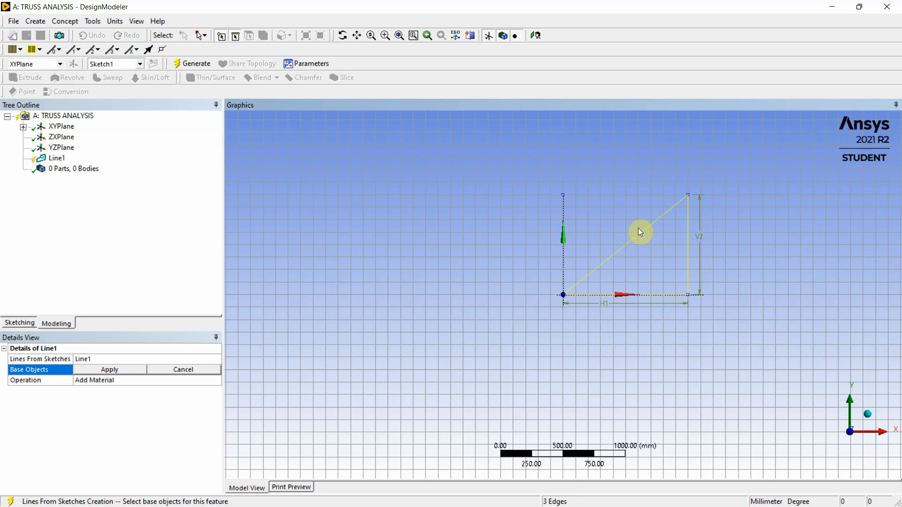
pyautogui.keyDown('ctrl'); pyautogui.click(608, 198); pyautogui.keyUp('ctrl')
pyautogui.click(111, 371)
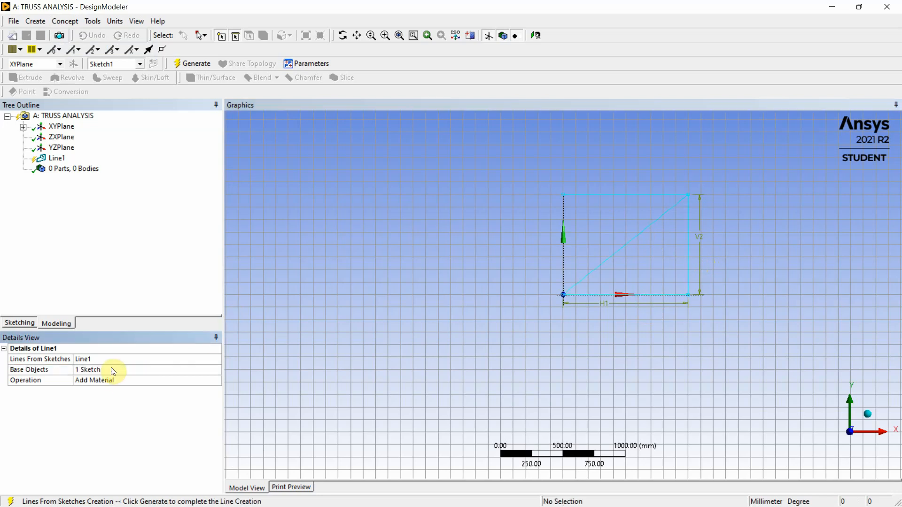
# Keep the line feature's operation as Add Material and generate the line body
pyautogui.click(134, 380)
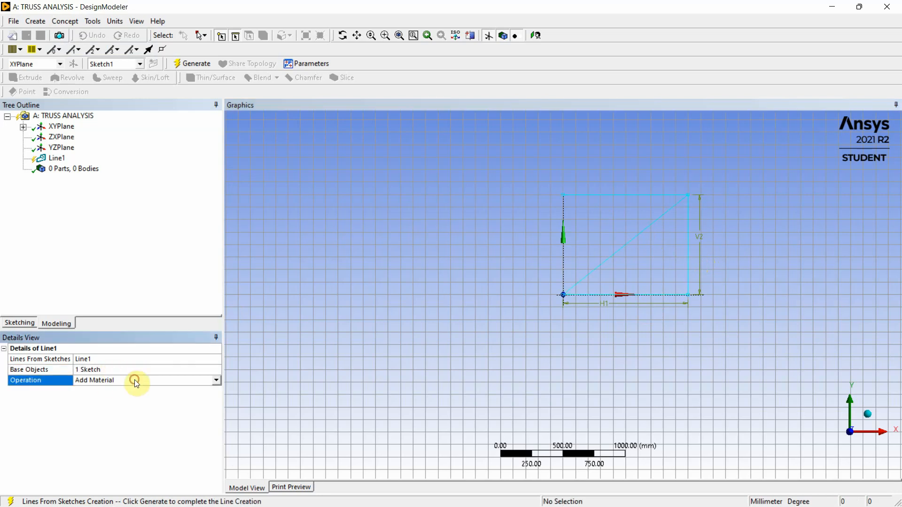
pyautogui.click(214, 379)
pyautogui.click(214, 379)
pyautogui.click(214, 379)
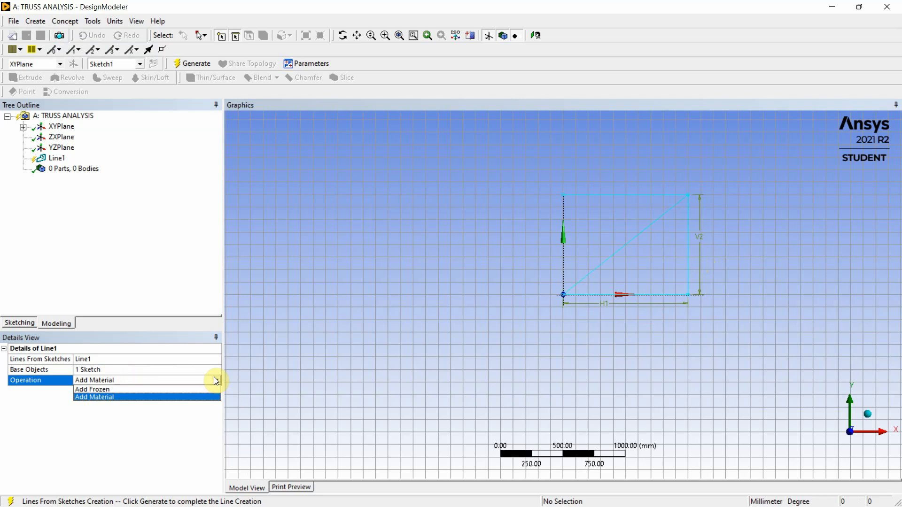
pyautogui.click(100, 310)
pyautogui.click(54, 158)
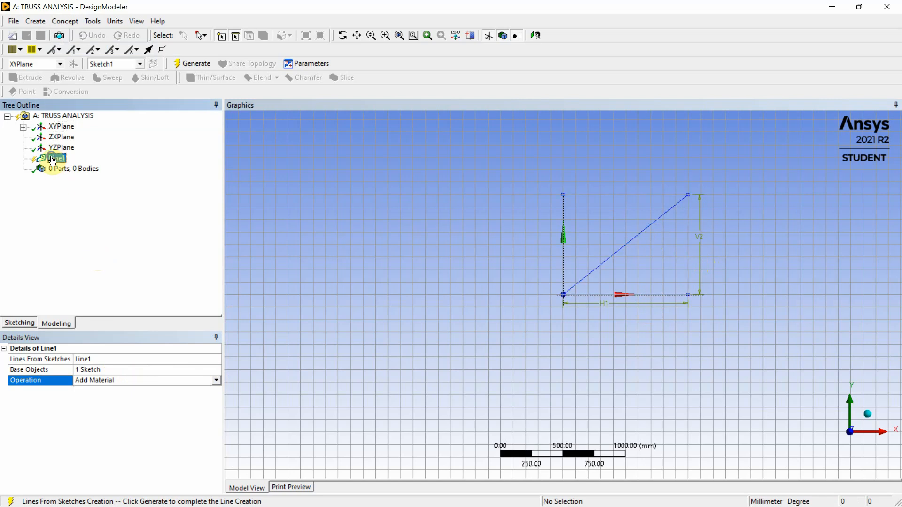
pyautogui.rightClick(53, 161)
pyautogui.click(71, 176)
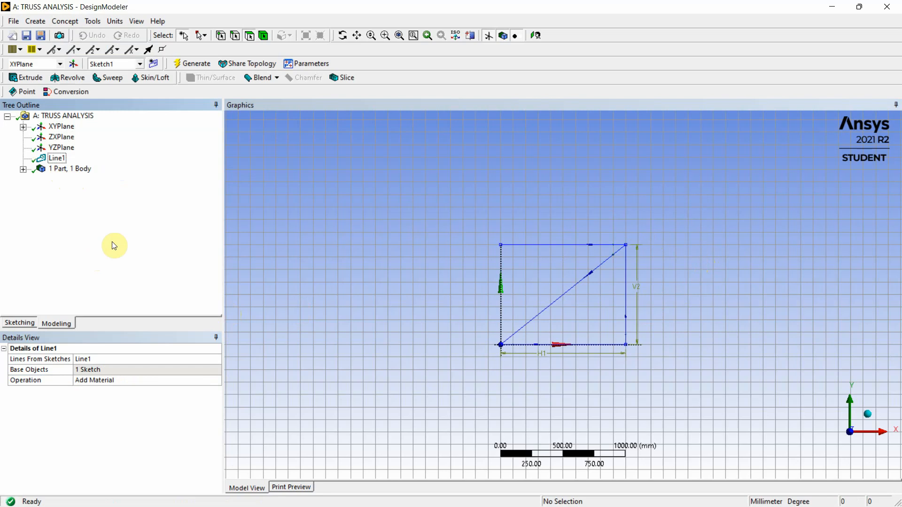
# Show the details of the line body under the part, and switch to the truss problem PDF in Edge
pyautogui.click(23, 169)
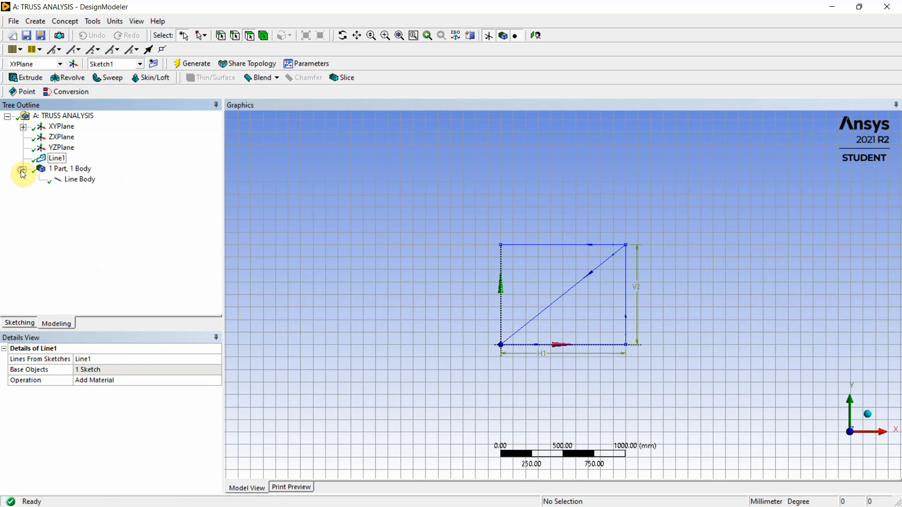
pyautogui.click(81, 182)
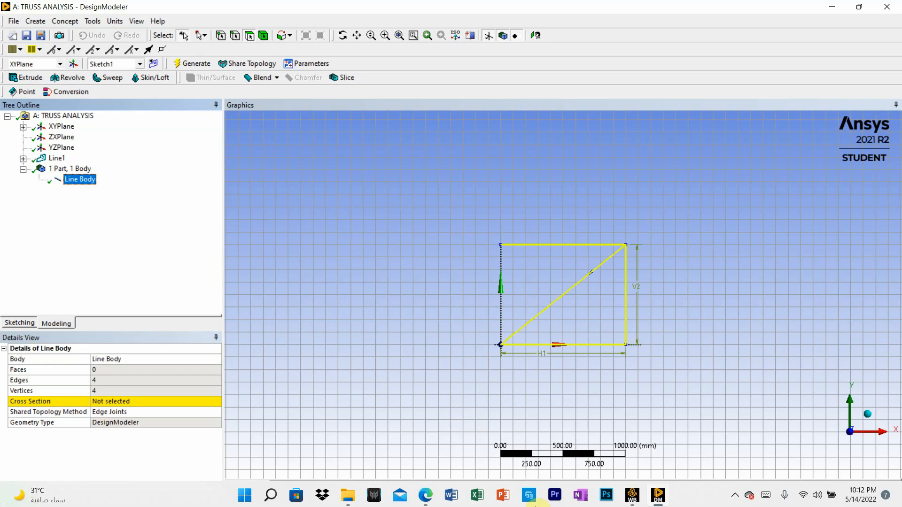
pyautogui.click(503, 497)
pyautogui.click(432, 493)
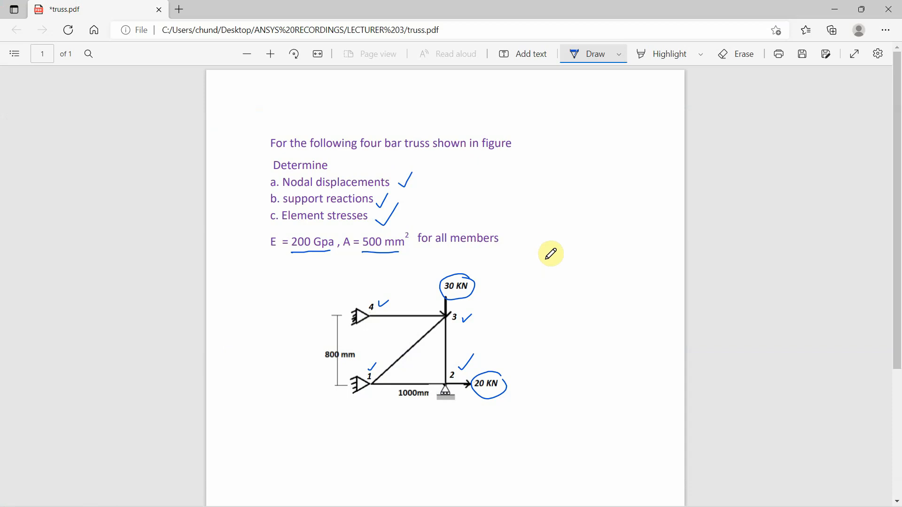
# Handwrite the section size calculation beside the truss figure: √500 = 22.361 × 22.361
pyautogui.moveTo(544, 254)
pyautogui.mouseDown()
pyautogui.moveTo(551, 266)
pyautogui.moveTo(558, 244)
pyautogui.moveTo(594, 244)
pyautogui.moveTo(588, 258)
pyautogui.moveTo(600, 258)
pyautogui.mouseUp()
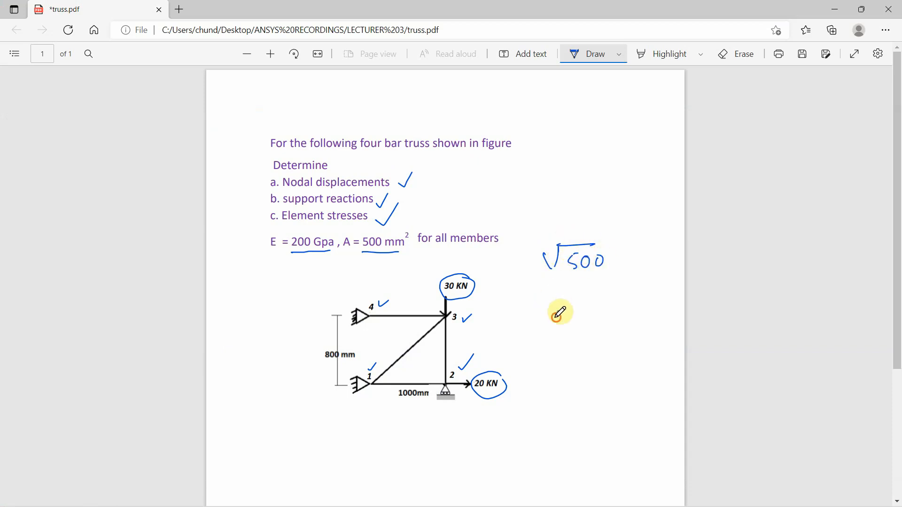
pyautogui.moveTo(556, 311); pyautogui.dragTo(561, 310)
pyautogui.moveTo(556, 319); pyautogui.dragTo(651, 318)
pyautogui.click(600, 313)
pyautogui.moveTo(657, 304); pyautogui.dragTo(645, 318)
pyautogui.moveTo(573, 345)
pyautogui.mouseDown()
pyautogui.moveTo(587, 355)
pyautogui.moveTo(613, 350)
pyautogui.mouseUp()
pyautogui.click(608, 346)
pyautogui.moveTo(629, 336); pyautogui.dragTo(628, 346)
pyautogui.moveTo(637, 339); pyautogui.dragTo(638, 352)
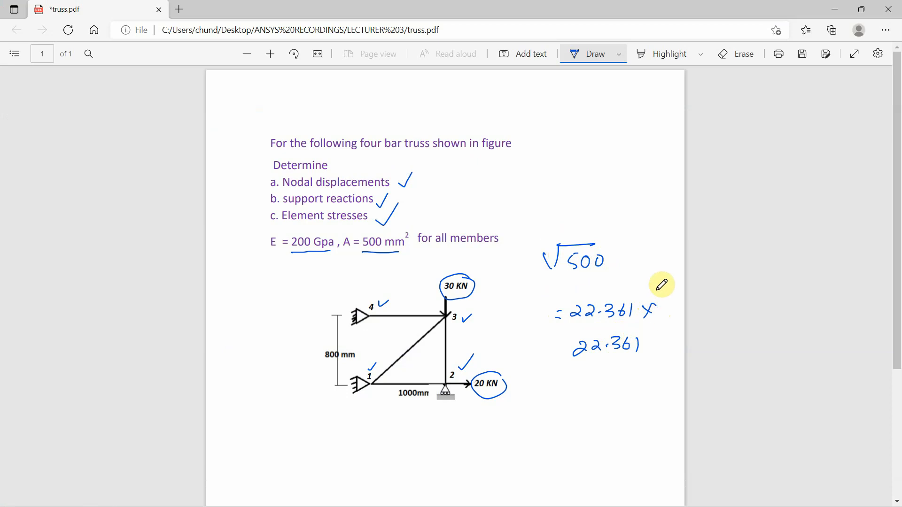
# Switch back to DesignModeler and add a rectangular cross section
pyautogui.click(658, 502)
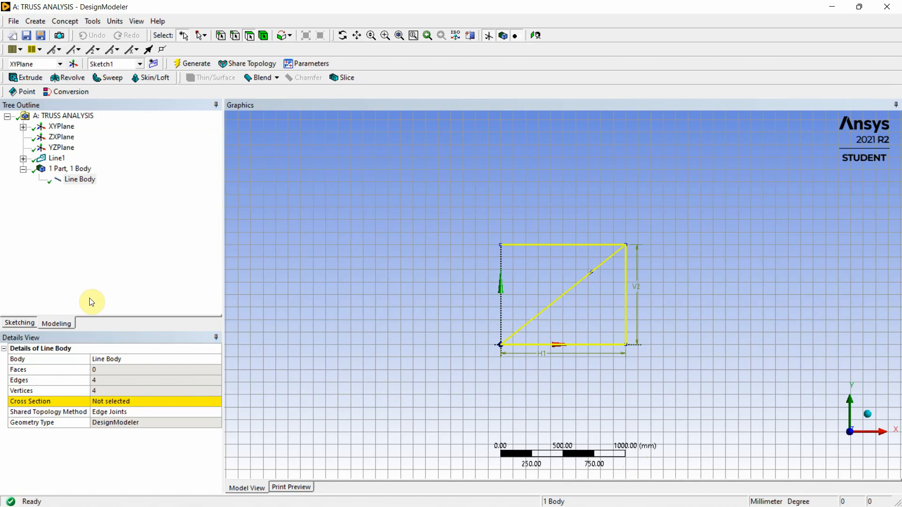
pyautogui.click(65, 21)
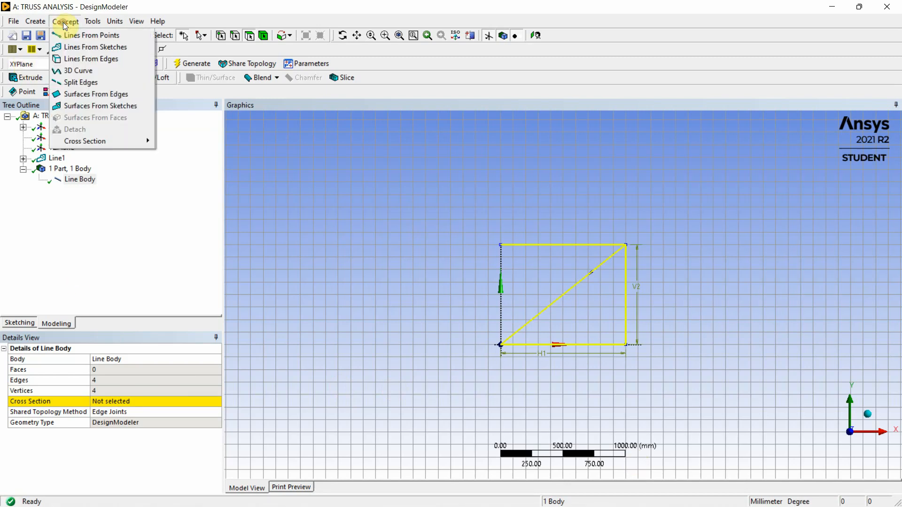
pyautogui.moveTo(103, 141)
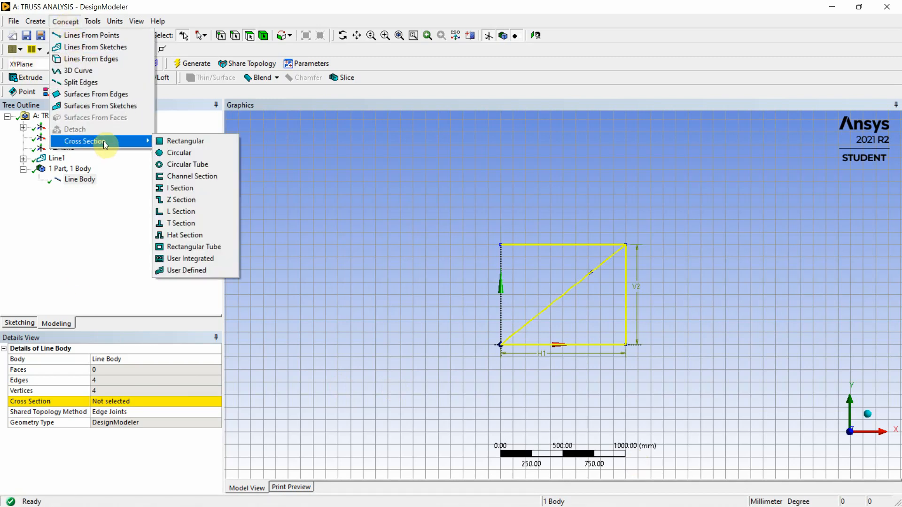
pyautogui.click(168, 142)
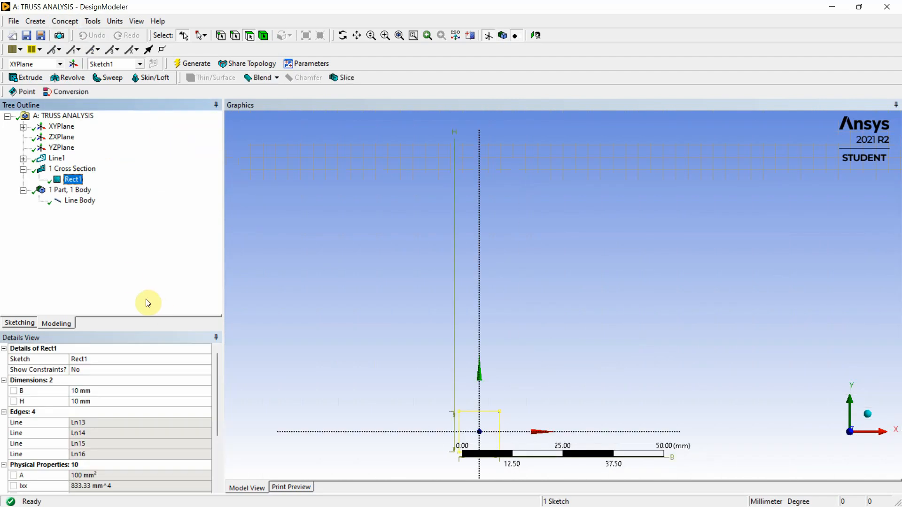
# Set the rectangular cross section's width B and height H to 22.361 mm each
pyautogui.click(86, 390)
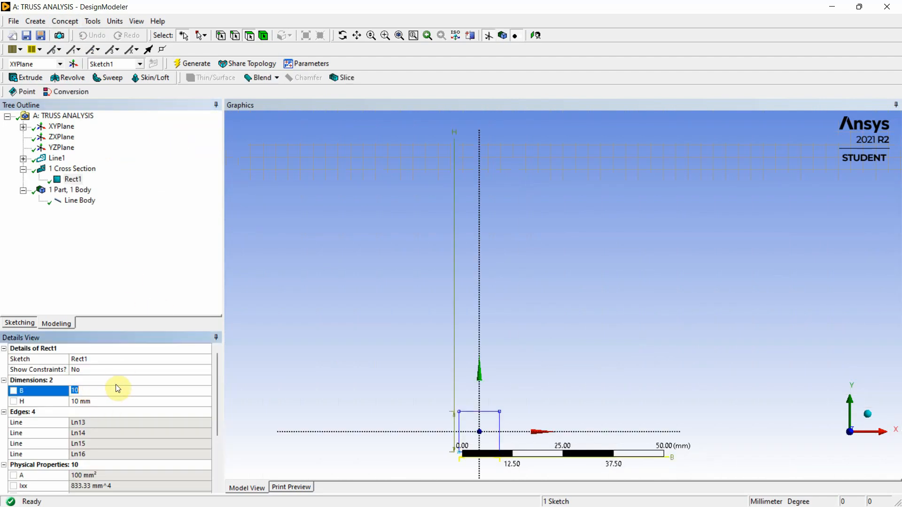
pyautogui.write('22.36')
pyautogui.click(77, 403)
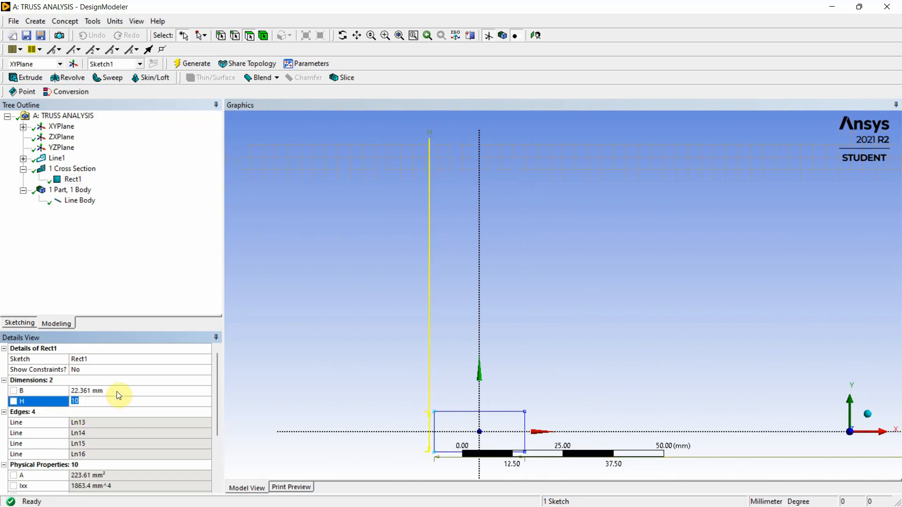
pyautogui.write('22.361')
pyautogui.click(141, 268)
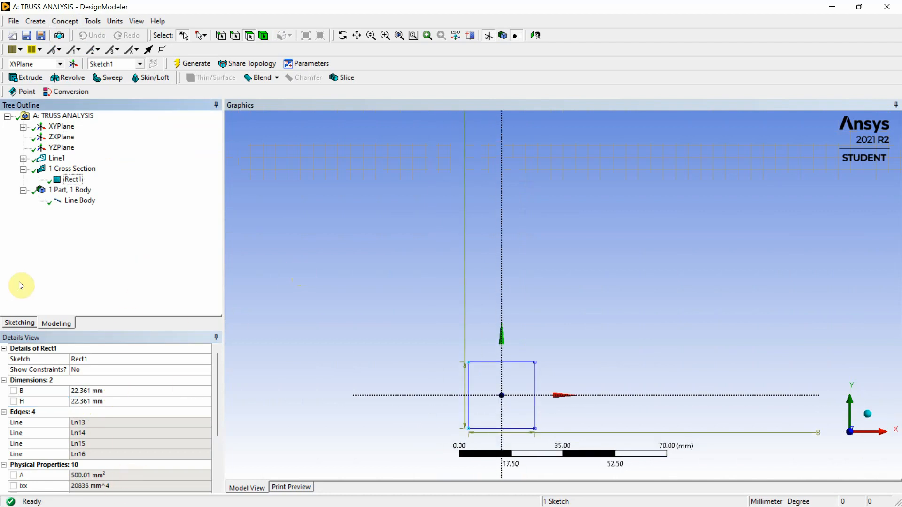
# Assign the Rect1 cross section to the line body
pyautogui.click(71, 201)
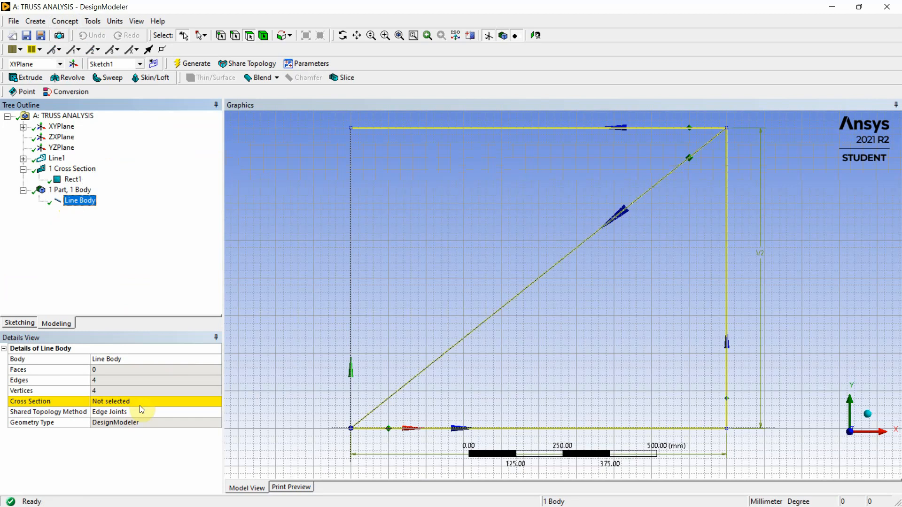
pyautogui.click(141, 403)
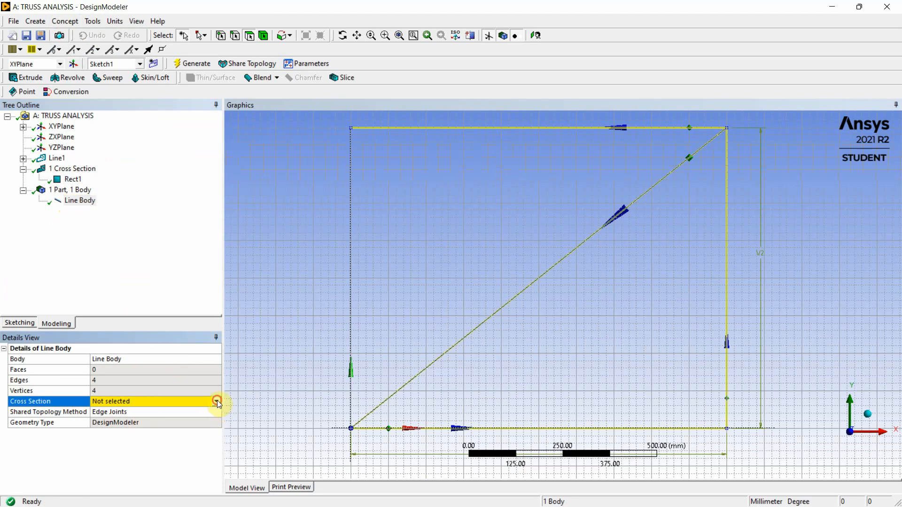
pyautogui.click(215, 402)
pyautogui.click(139, 420)
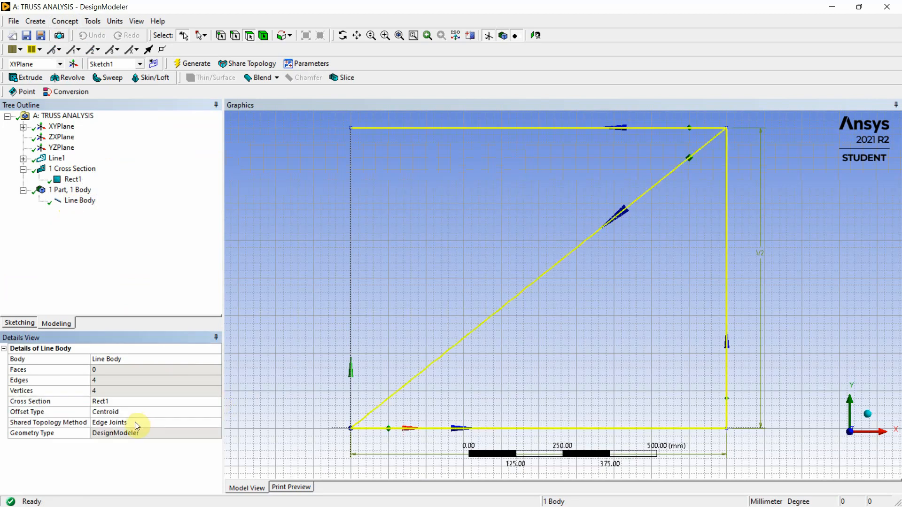
# Show the truss in isometric view with Cross Section Solids turned on and inspect its members
pyautogui.scroll(-5, 452, 214)
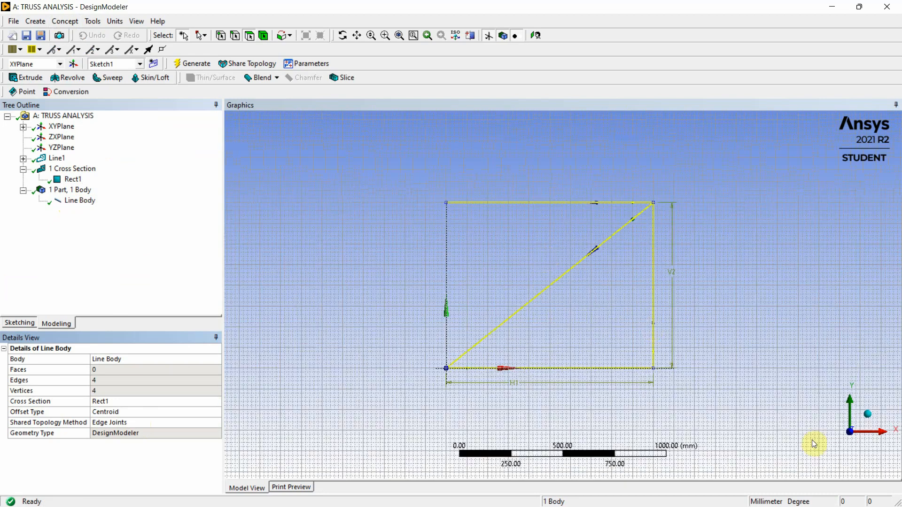
pyautogui.click(865, 413)
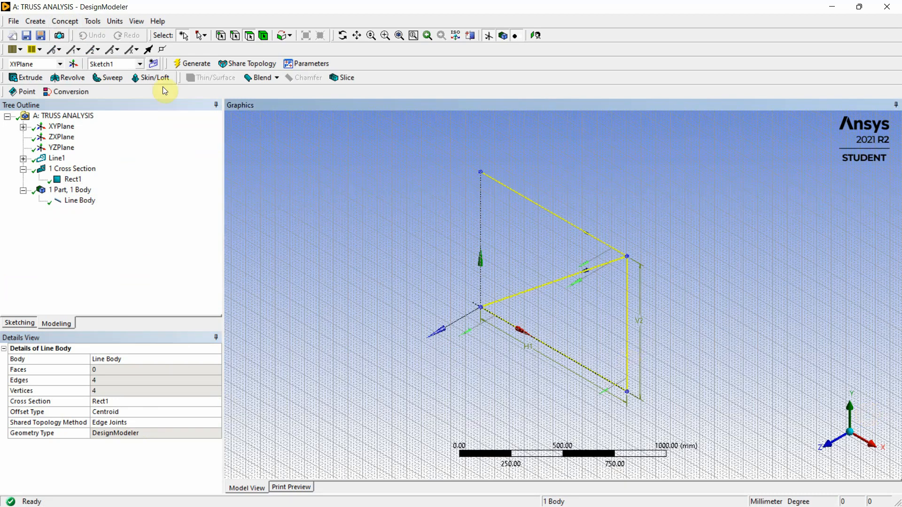
pyautogui.click(140, 22)
pyautogui.click(140, 23)
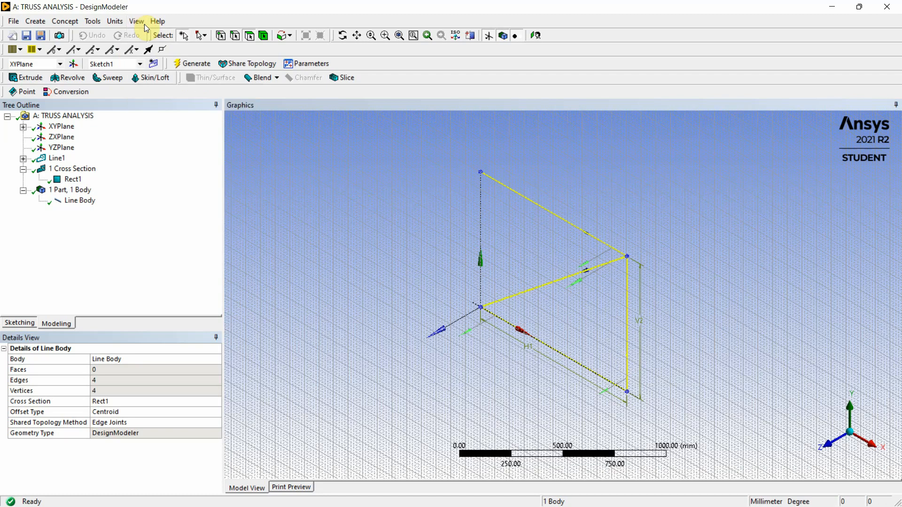
pyautogui.click(137, 23)
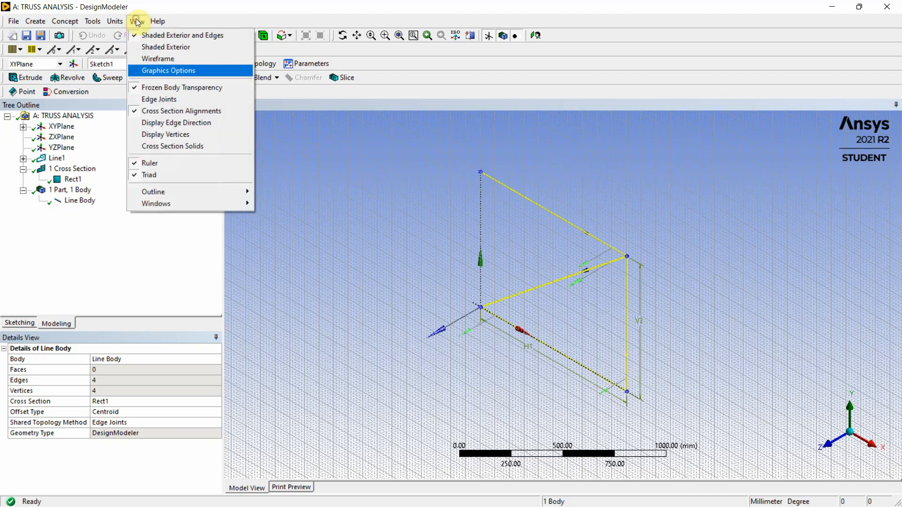
pyautogui.click(174, 145)
pyautogui.scroll(5, 571, 210)
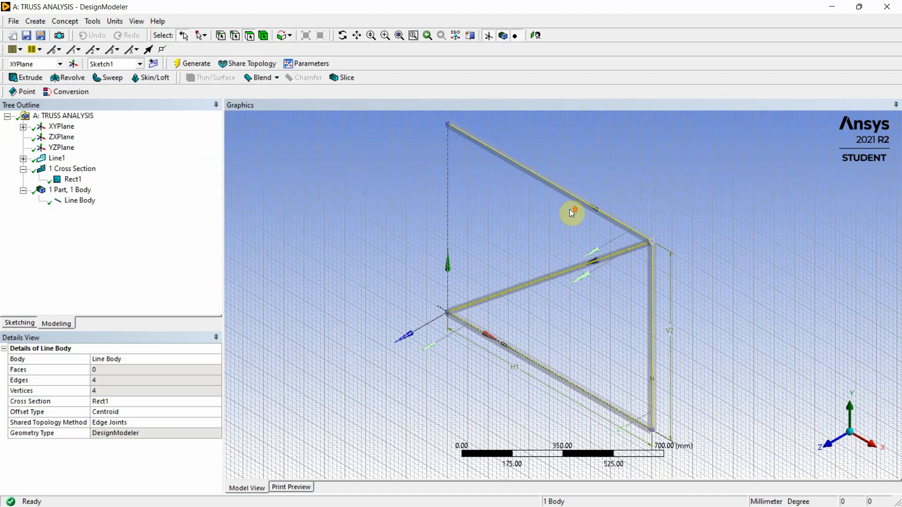
pyautogui.scroll(2, 570, 210)
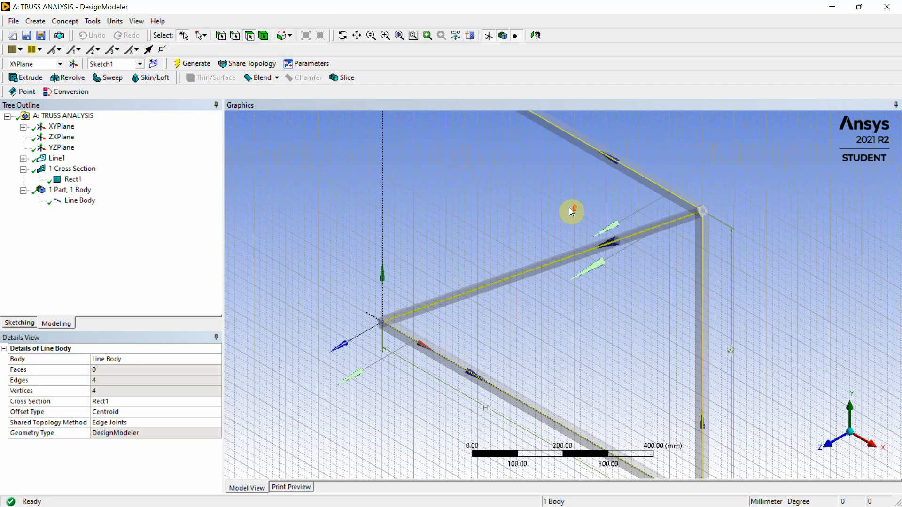
pyautogui.scroll(-3, 570, 210)
pyautogui.scroll(-1, 598, 216)
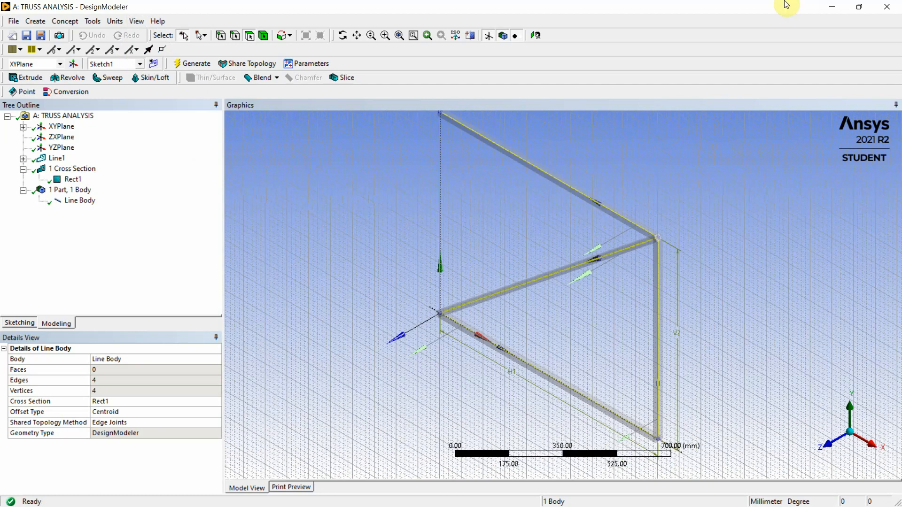
# Switch to the Workbench project, open the Model of the TRUSS ANALYSIS system in Mechanical, and auto-hide the Graphics Annotations window
pyautogui.click(836, 7)
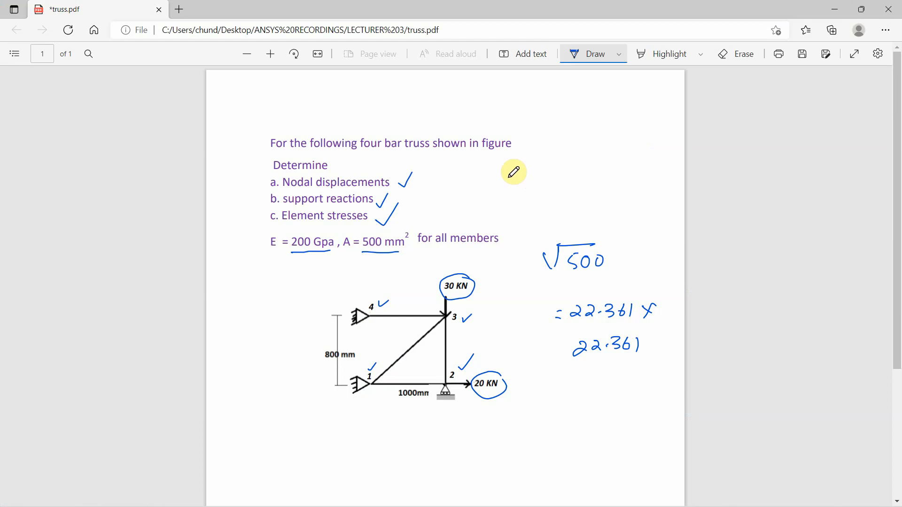
pyautogui.click(834, 7)
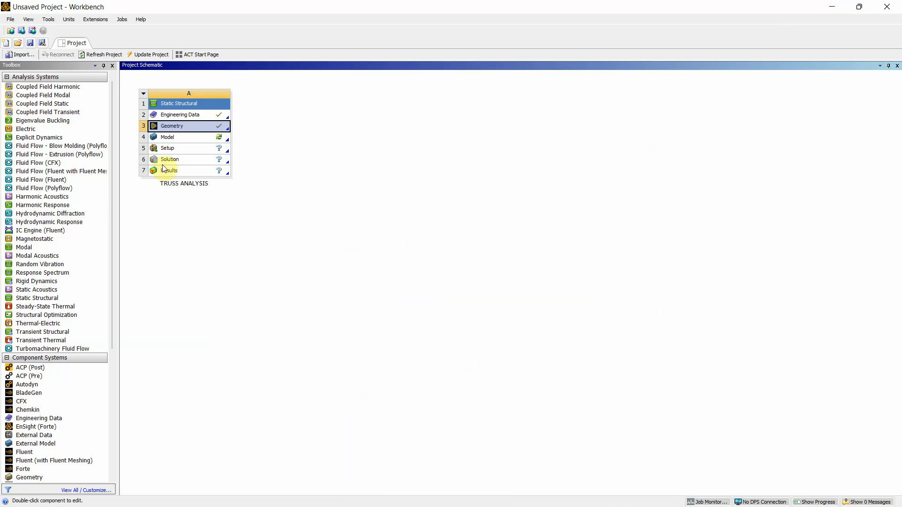
pyautogui.click(168, 138)
pyautogui.doubleClick(169, 138)
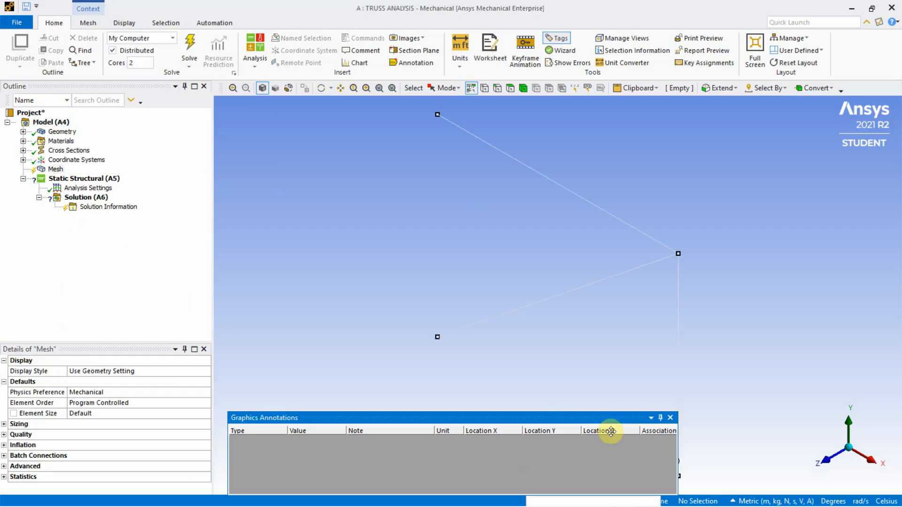
pyautogui.click(659, 417)
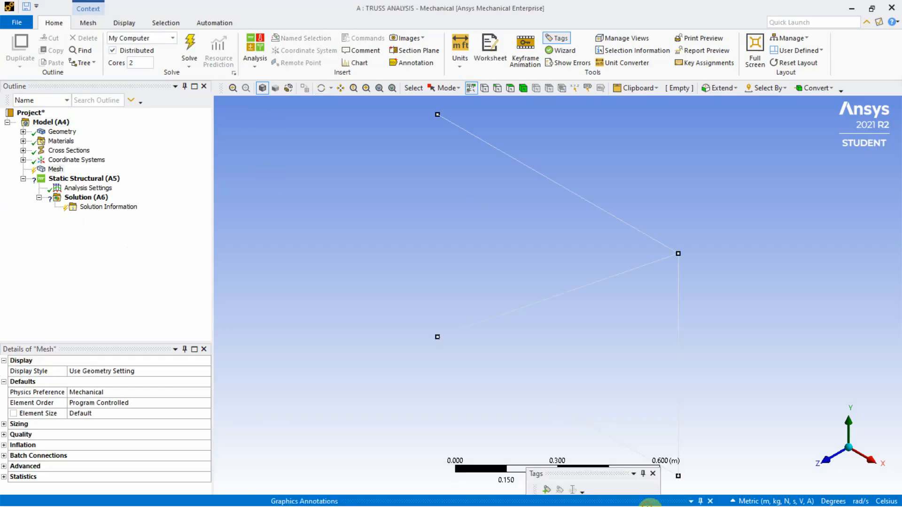
# Review the line body's properties under Geometry, including its cross section and material assignment
pyautogui.click(57, 132)
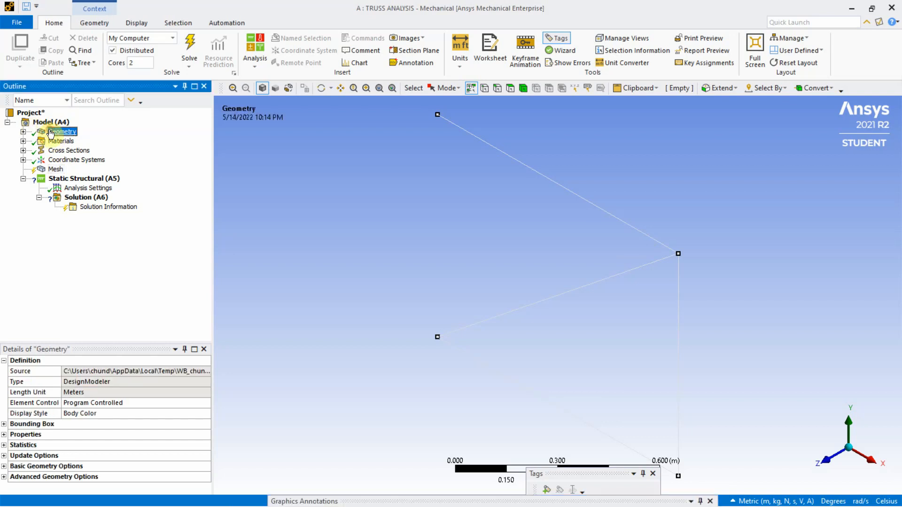
pyautogui.click(23, 131)
pyautogui.click(77, 141)
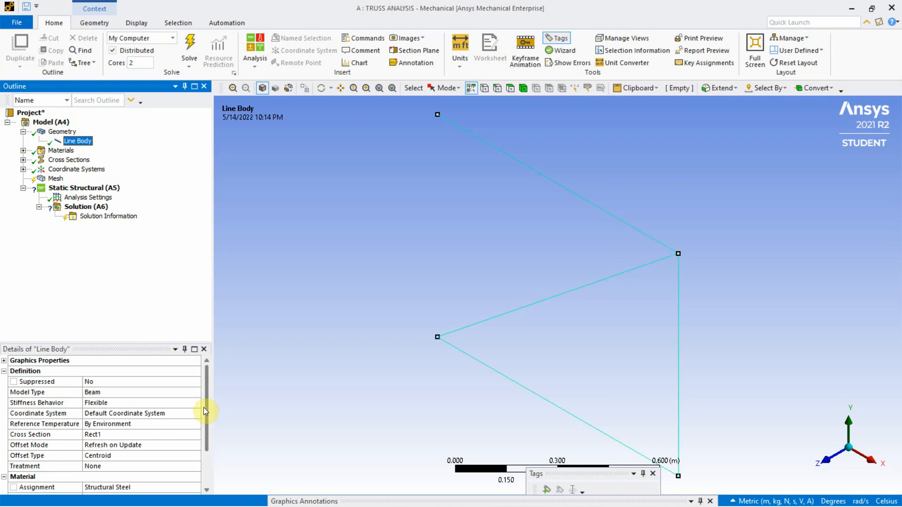
pyautogui.scroll(-2, 207, 404)
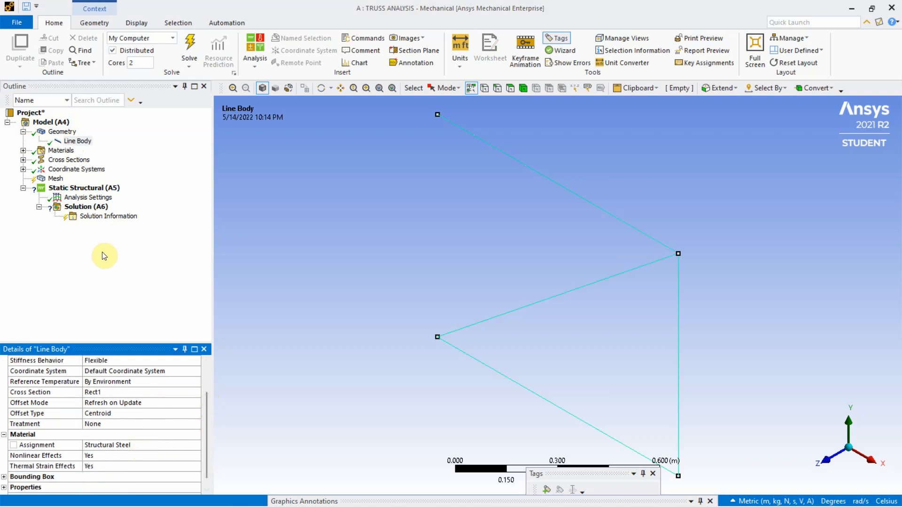
# Generate the mesh with default settings and view the meshed truss along the +Z direction
pyautogui.click(55, 179)
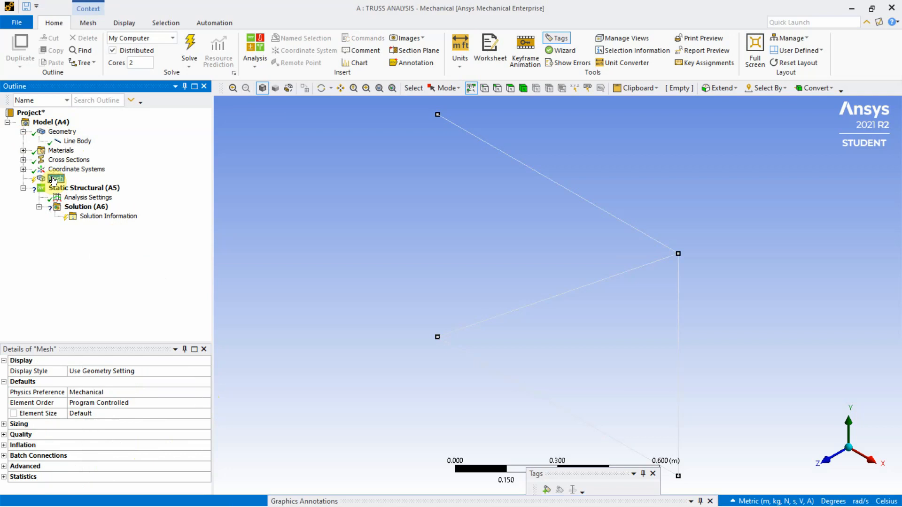
pyautogui.rightClick(53, 180)
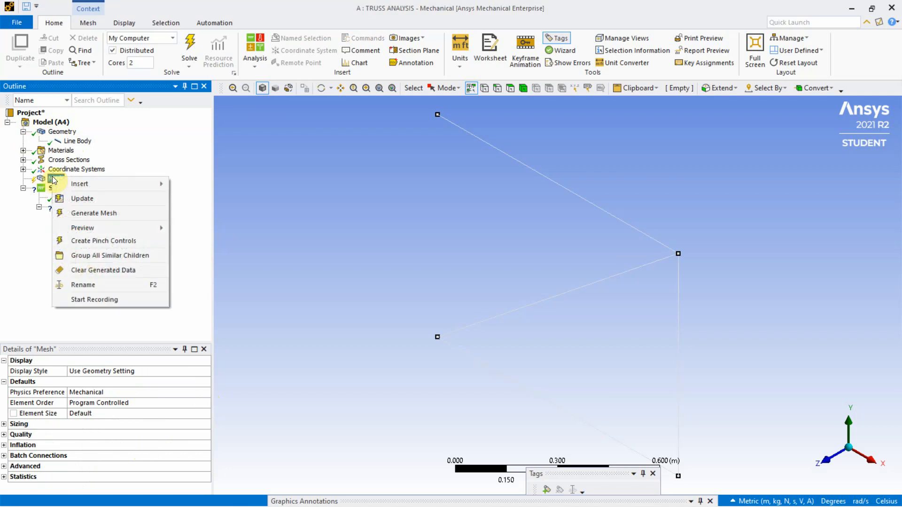
pyautogui.click(88, 217)
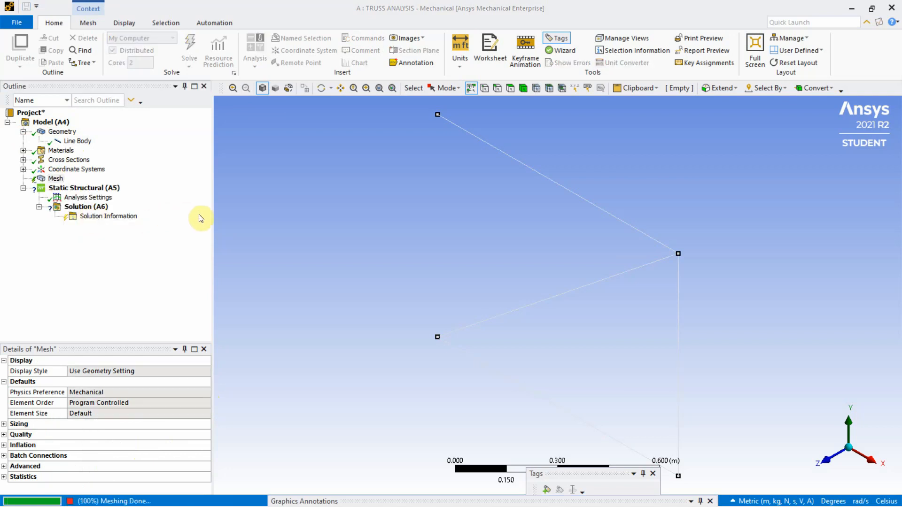
pyautogui.click(830, 465)
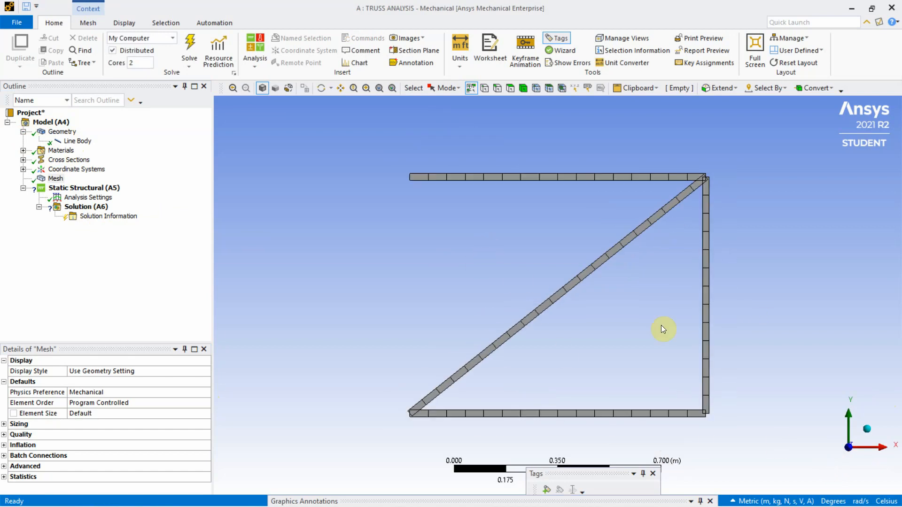
# Add a Fixed Support to the Static Structural analysis at the truss's upper-left joint
pyautogui.click(80, 189)
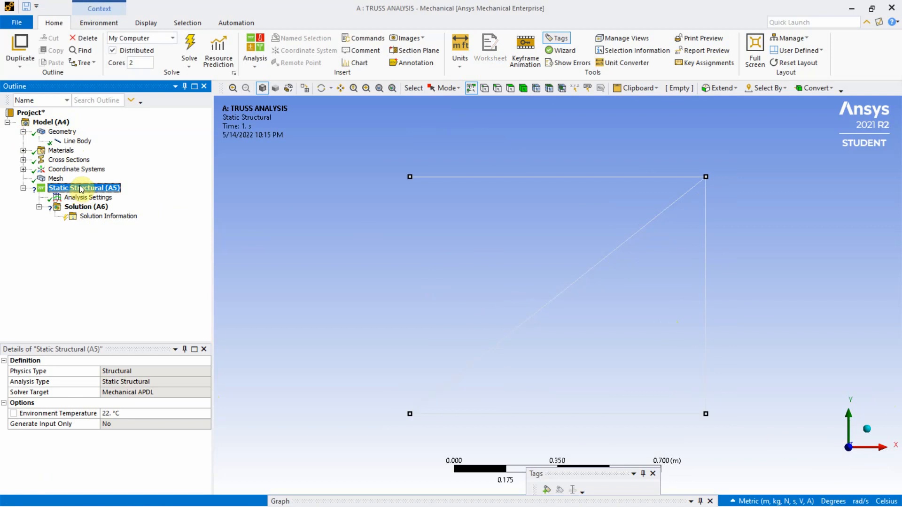
pyautogui.rightClick(81, 188)
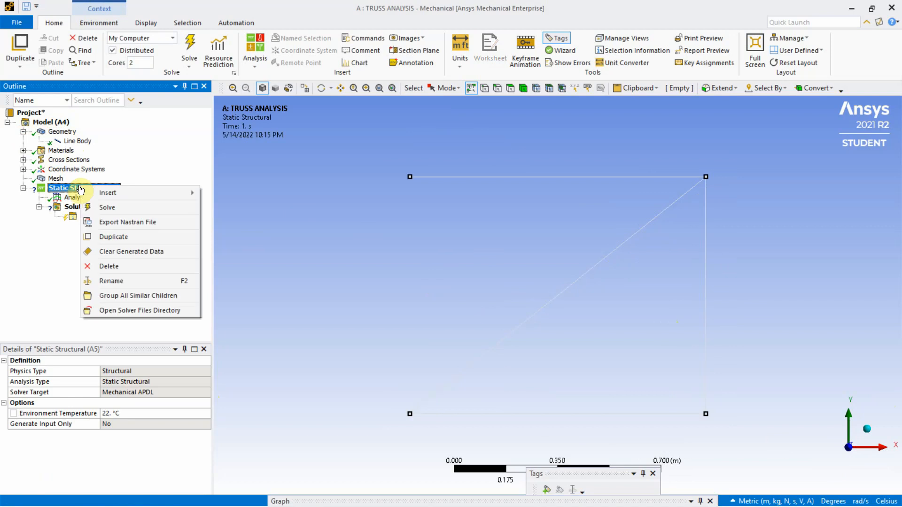
pyautogui.moveTo(115, 190)
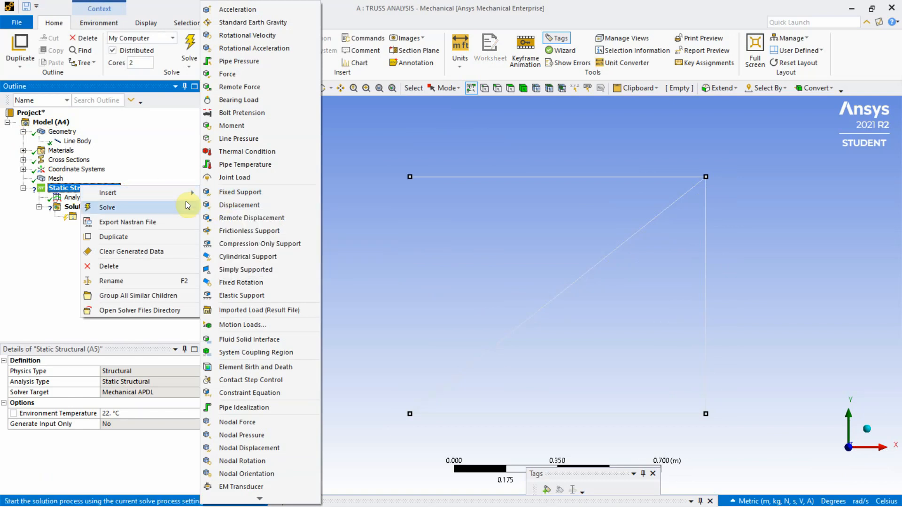
pyautogui.click(247, 192)
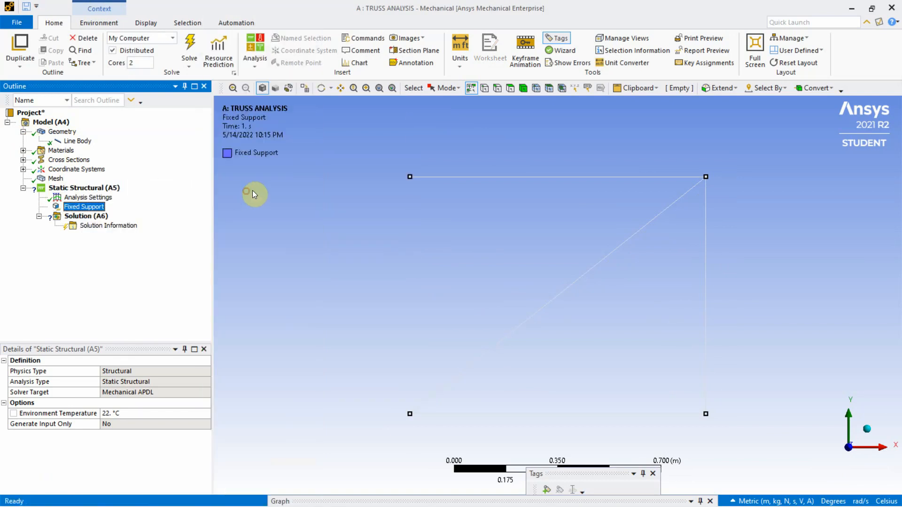
pyautogui.click(410, 177)
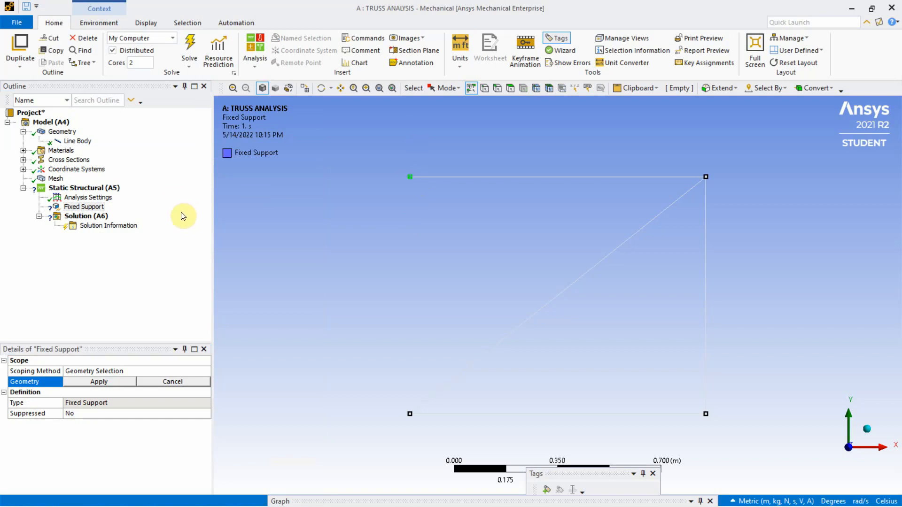
pyautogui.click(99, 382)
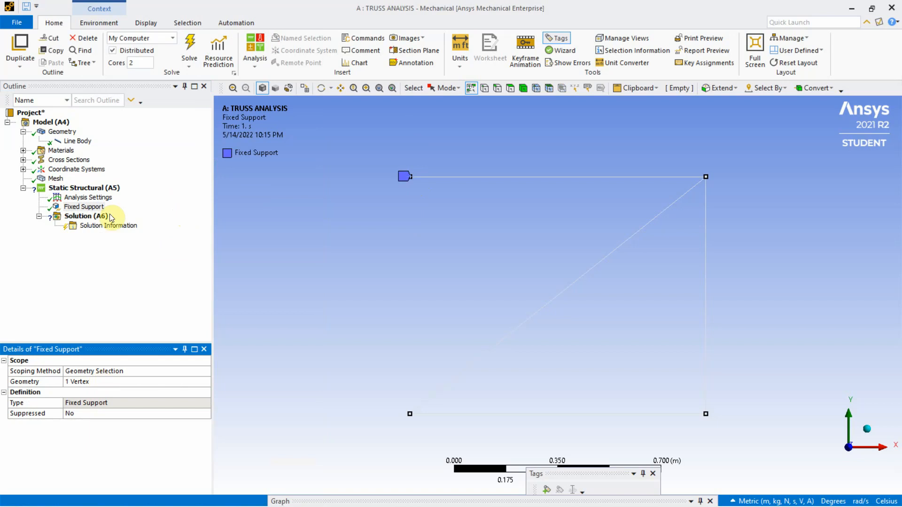
# Add a second Fixed Support at the truss's lower-left joint
pyautogui.rightClick(90, 187)
pyautogui.moveTo(135, 194)
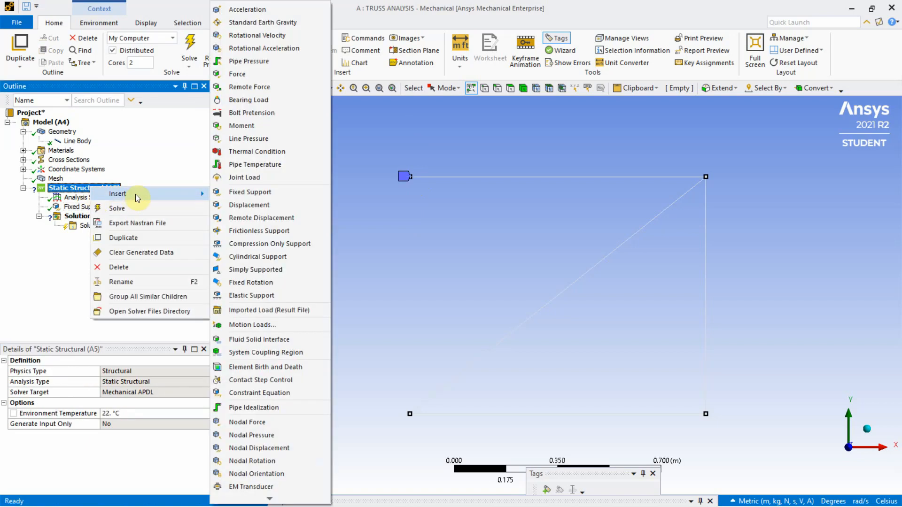
pyautogui.click(231, 192)
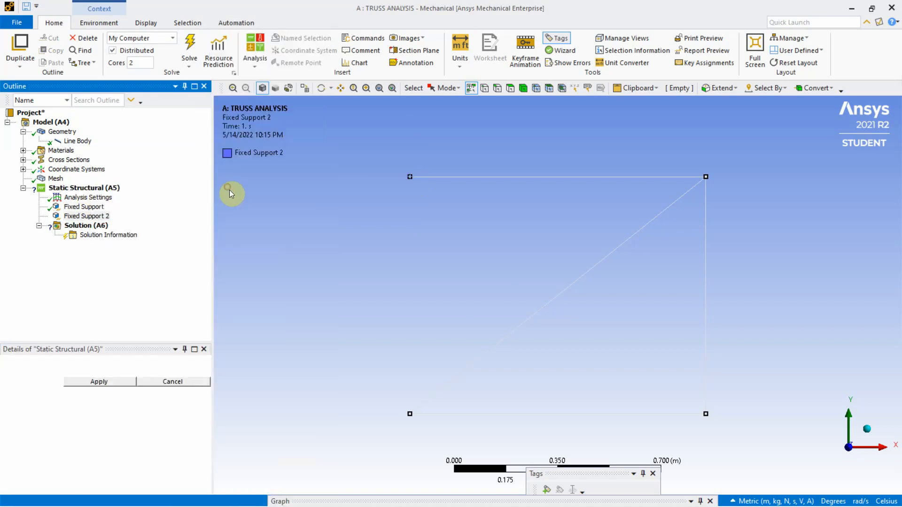
pyautogui.click(410, 413)
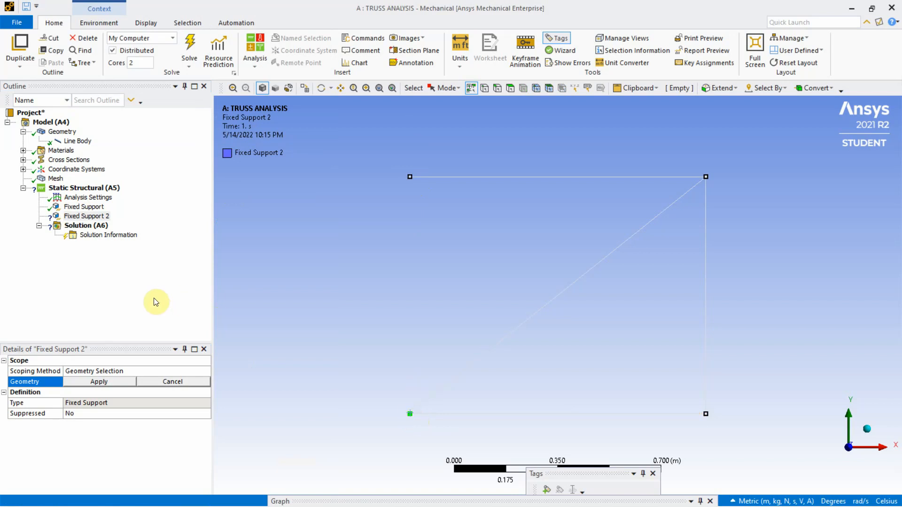
pyautogui.click(98, 383)
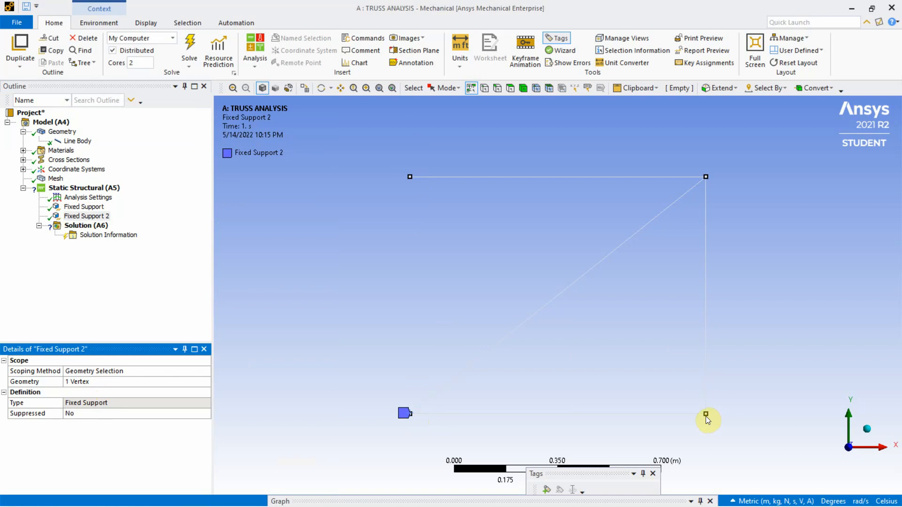
# Insert a Displacement support with the Y and Z components set to 0 m and X left free
pyautogui.click(82, 190)
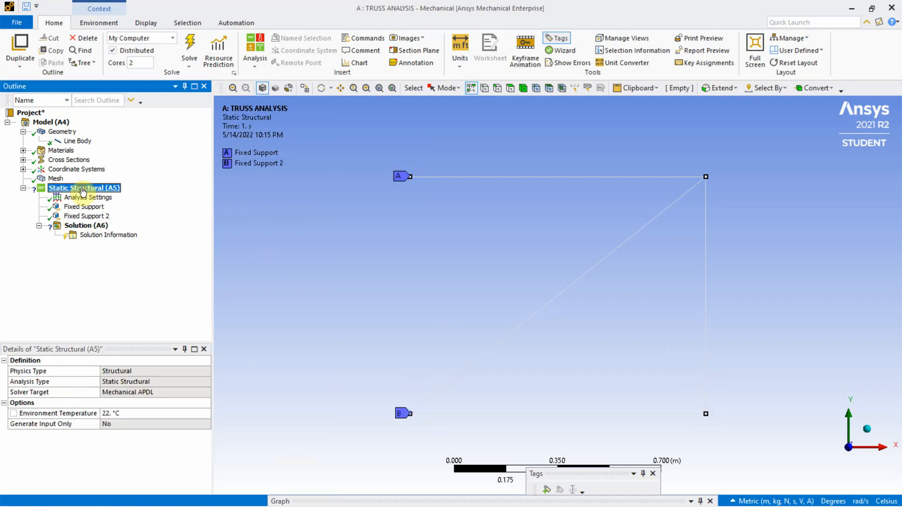
pyautogui.rightClick(82, 189)
pyautogui.moveTo(137, 196)
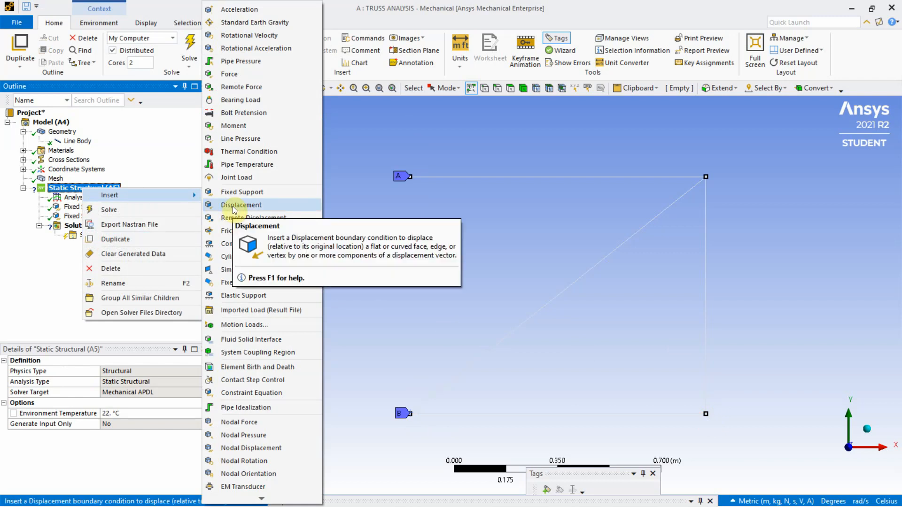
pyautogui.click(234, 207)
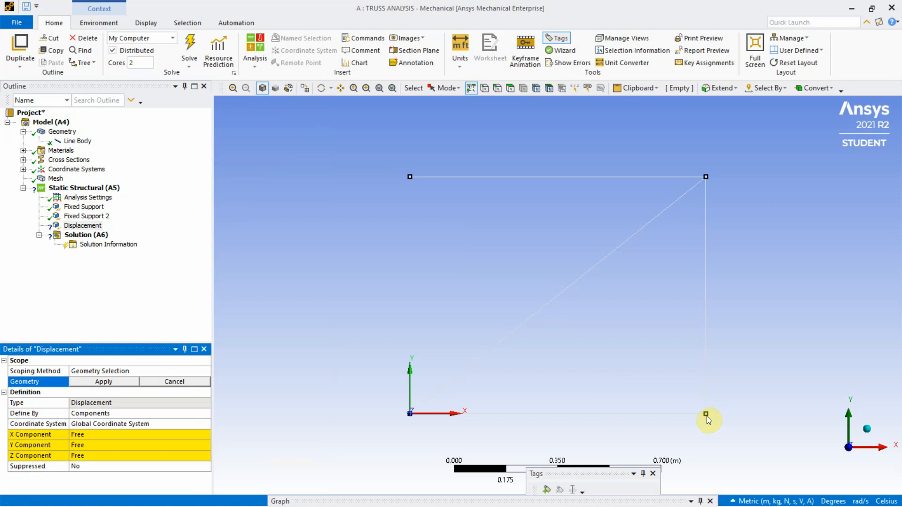
pyautogui.click(707, 413)
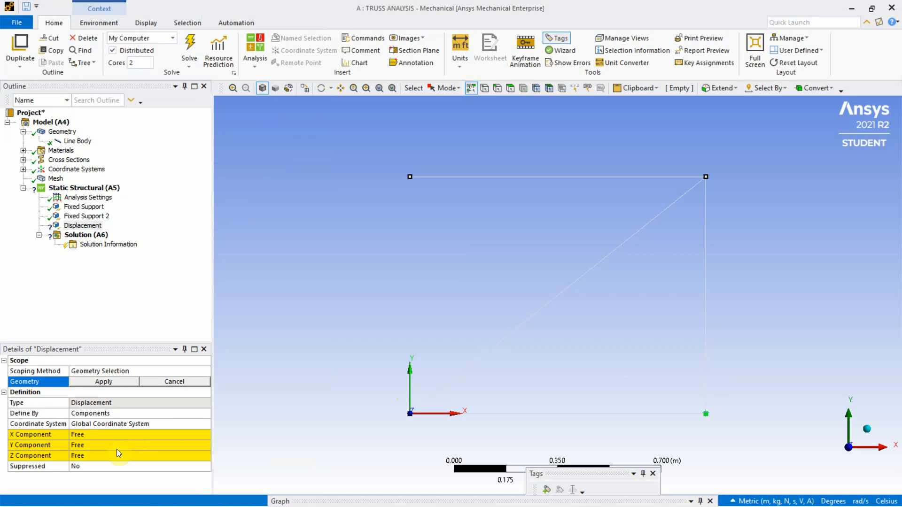
pyautogui.click(92, 445)
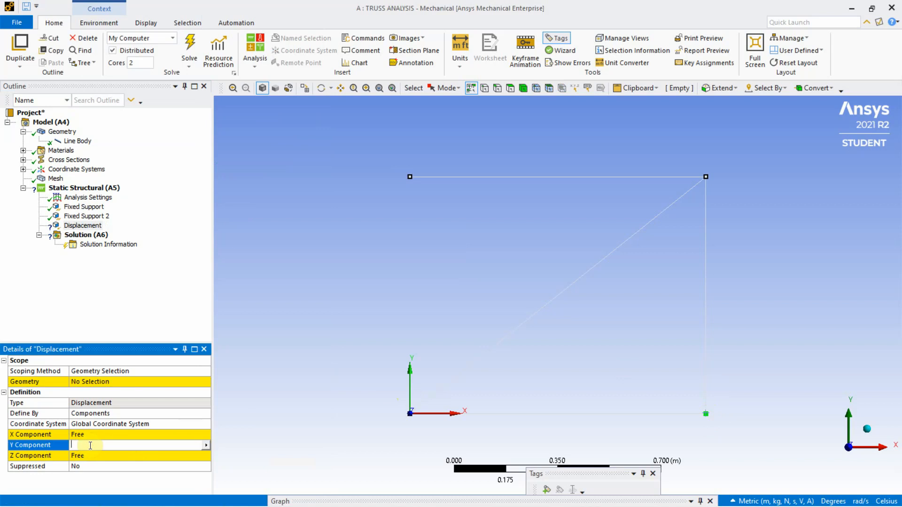
pyautogui.write('0')
pyautogui.click(93, 458)
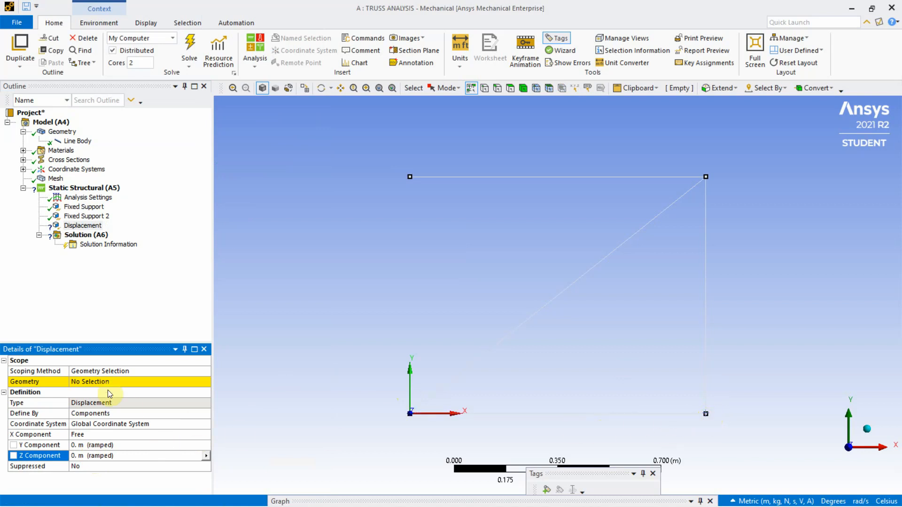
# Scope the Displacement support to the vertex at the truss's lower-right joint
pyautogui.click(90, 380)
pyautogui.click(89, 381)
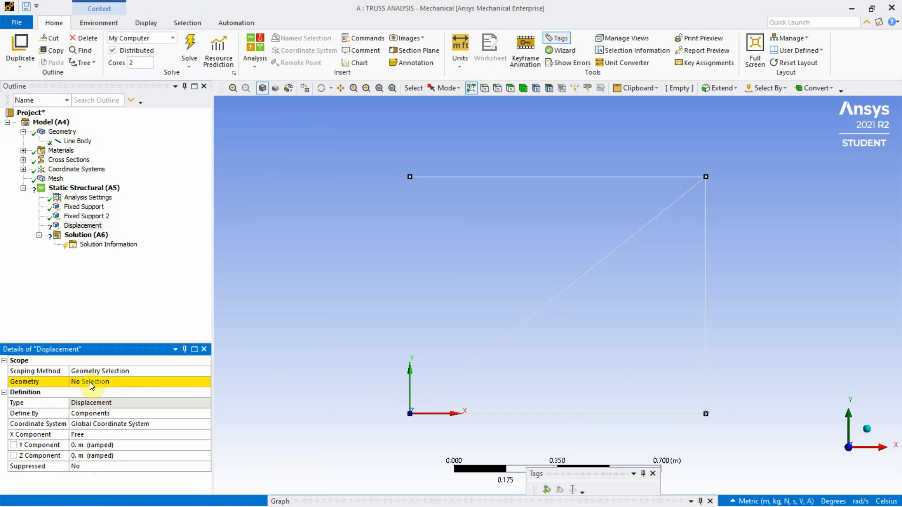
pyautogui.click(92, 381)
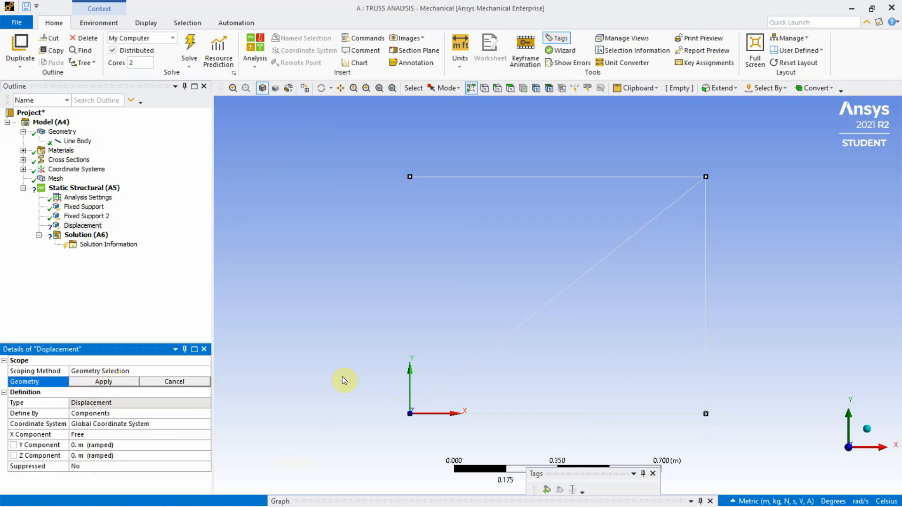
pyautogui.click(706, 414)
pyautogui.click(104, 383)
# Insert a Force load into the Static Structural analysis
pyautogui.click(64, 189)
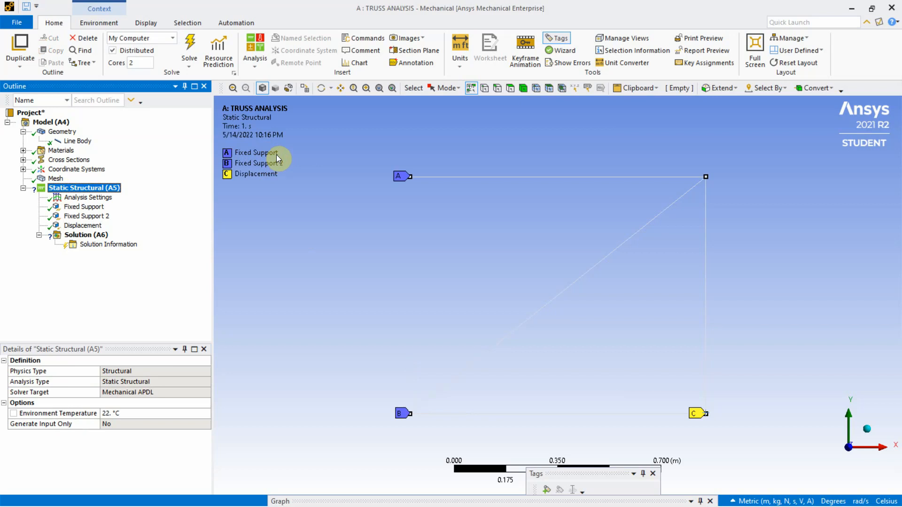
pyautogui.rightClick(89, 187)
pyautogui.moveTo(139, 196)
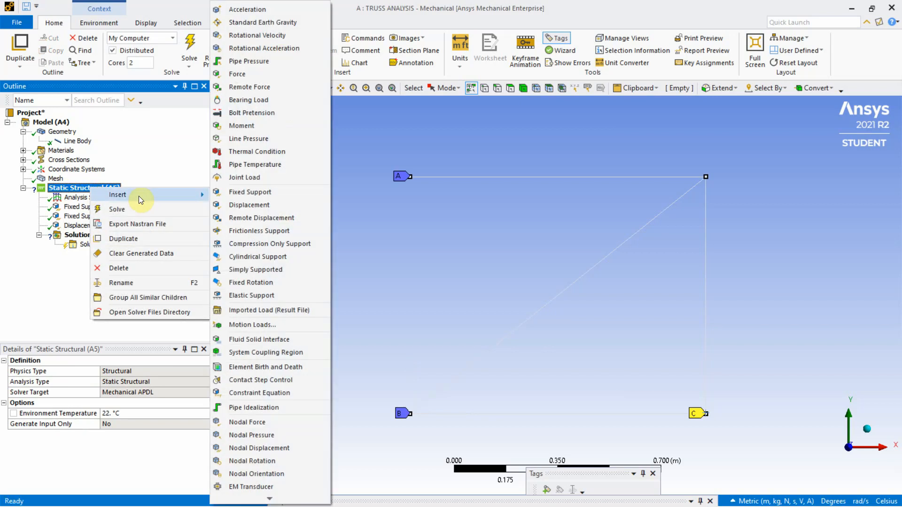
pyautogui.click(249, 75)
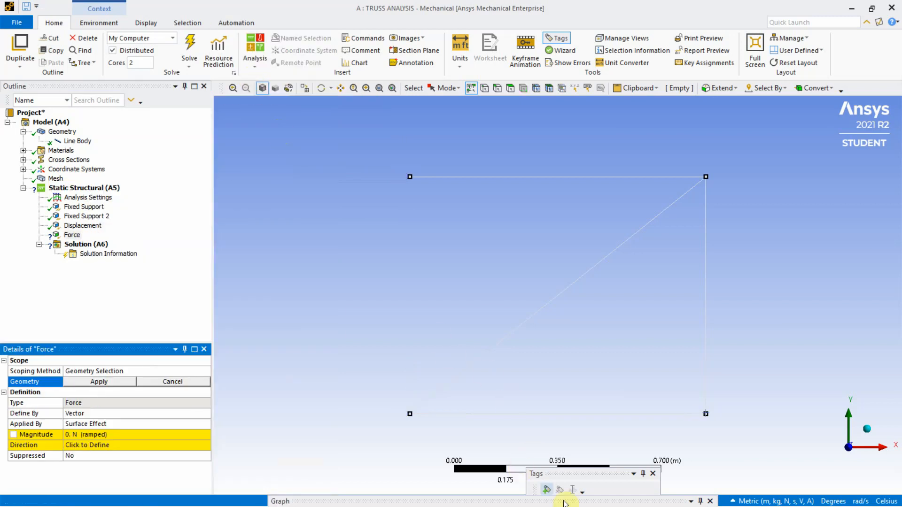
# Switch to truss.pdf in the browser to check the joint loads on the truss figure, and return to Mechanical
pyautogui.click(852, 8)
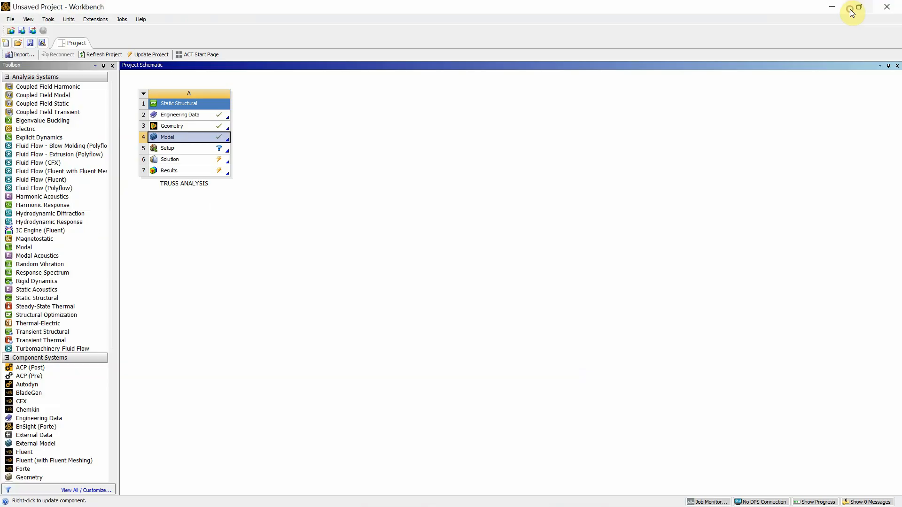
pyautogui.moveTo(468, 505)
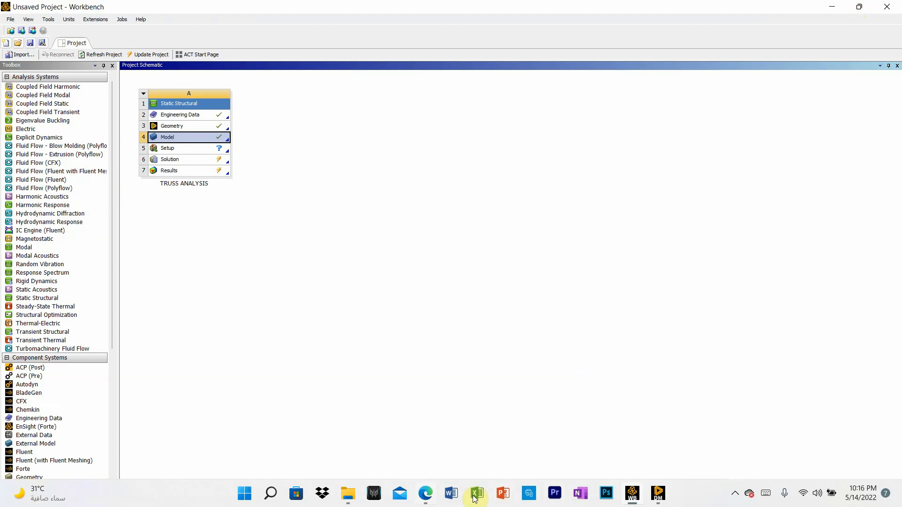
pyautogui.click(433, 497)
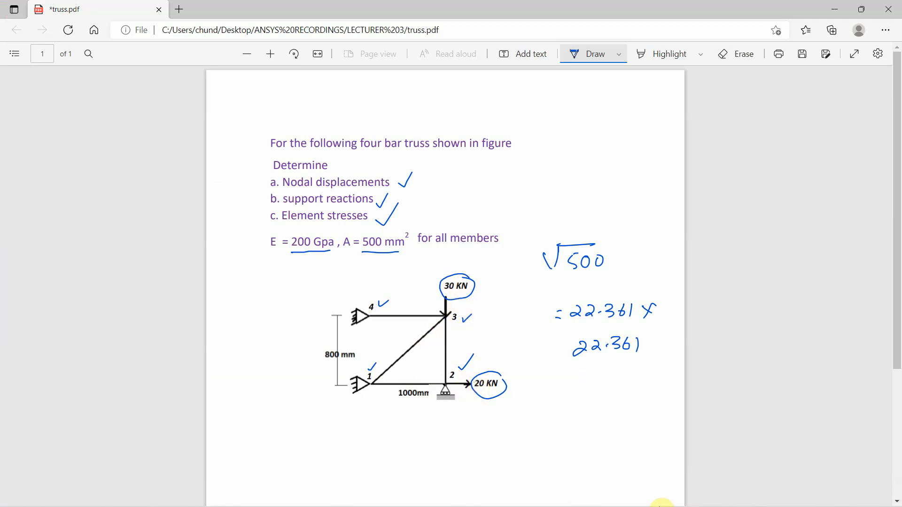
pyautogui.moveTo(632, 506)
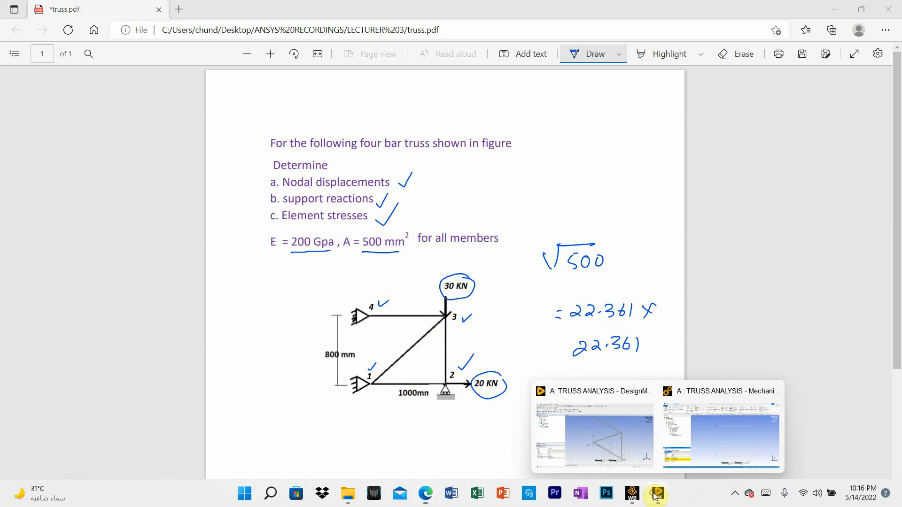
pyautogui.hotkey('alt', 'Tab')
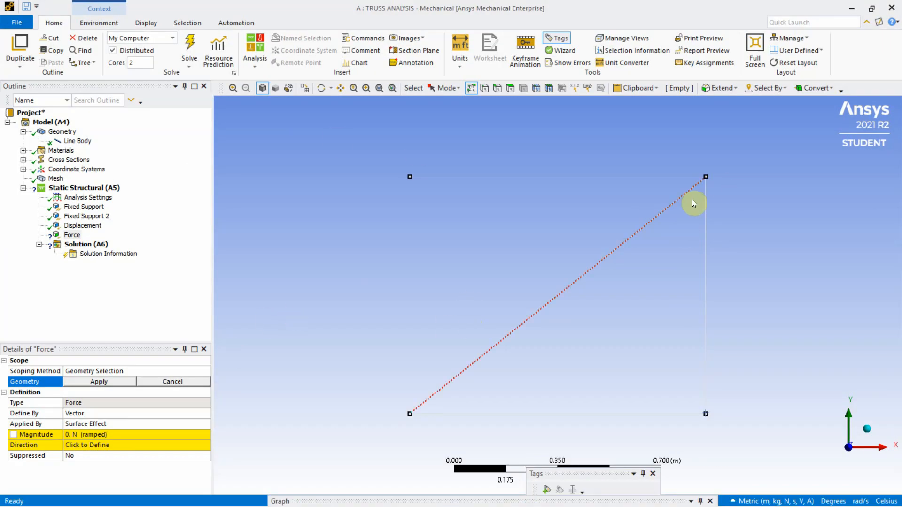
# Define the Force by components with a Y component of -30000 N and scope it to the truss's upper-right vertex
pyautogui.click(706, 177)
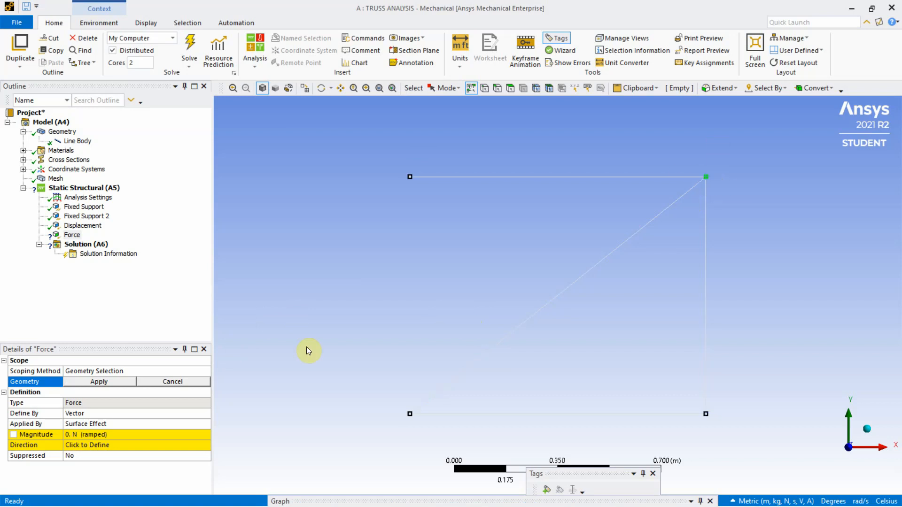
pyautogui.click(139, 414)
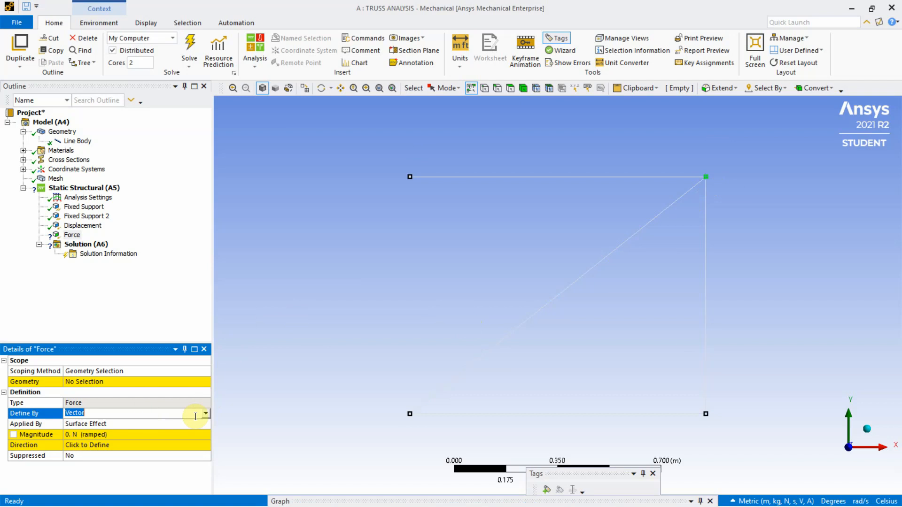
pyautogui.click(206, 414)
pyautogui.click(128, 424)
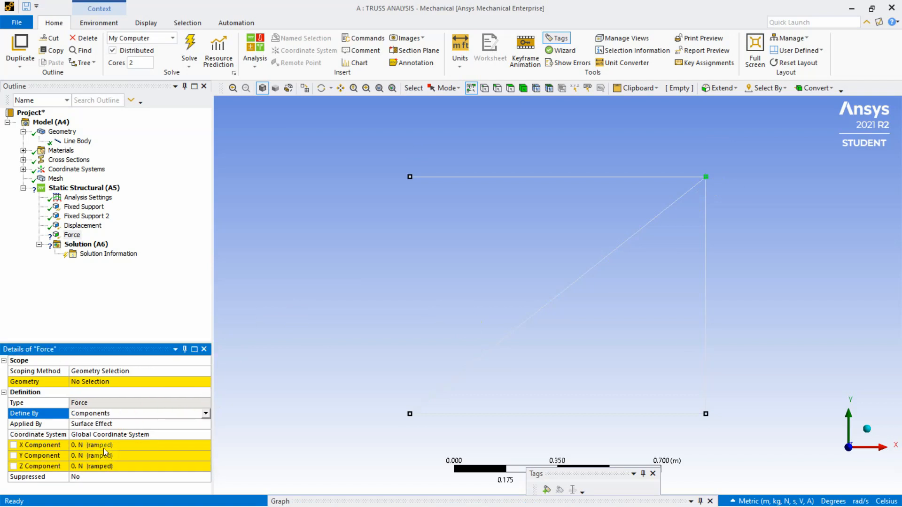
pyautogui.click(72, 456)
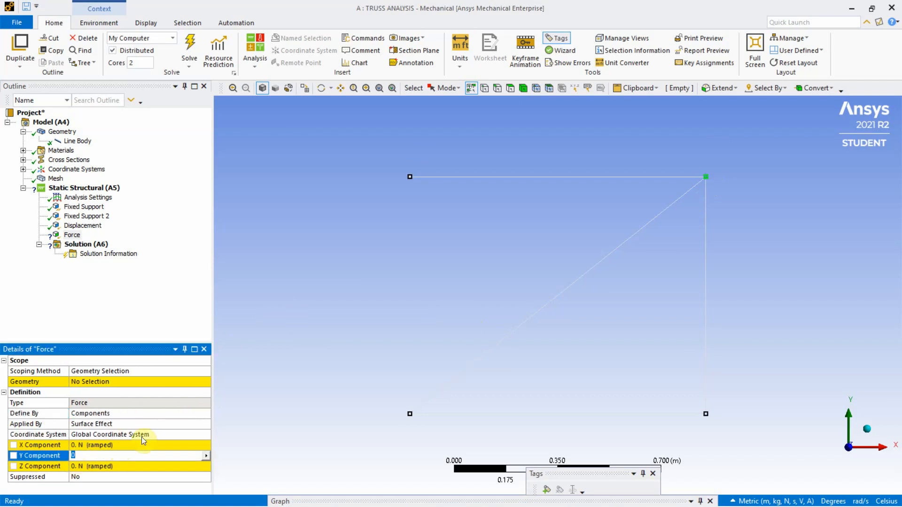
pyautogui.write('-30000')
pyautogui.click(79, 382)
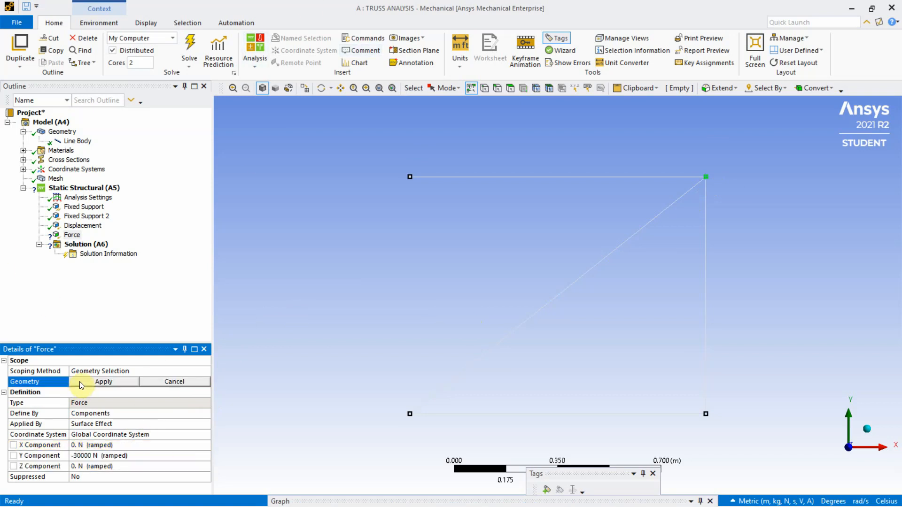
pyautogui.click(80, 381)
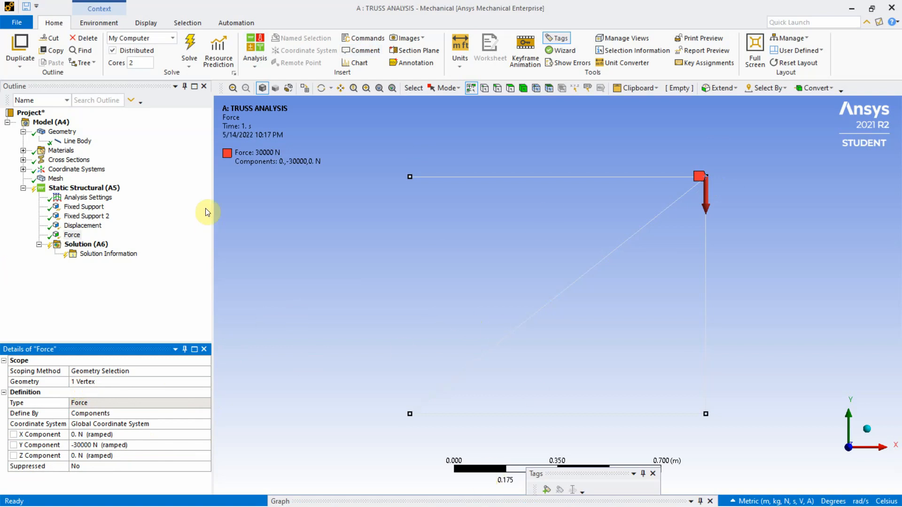
# Insert a second Force load into the Static Structural analysis
pyautogui.rightClick(88, 187)
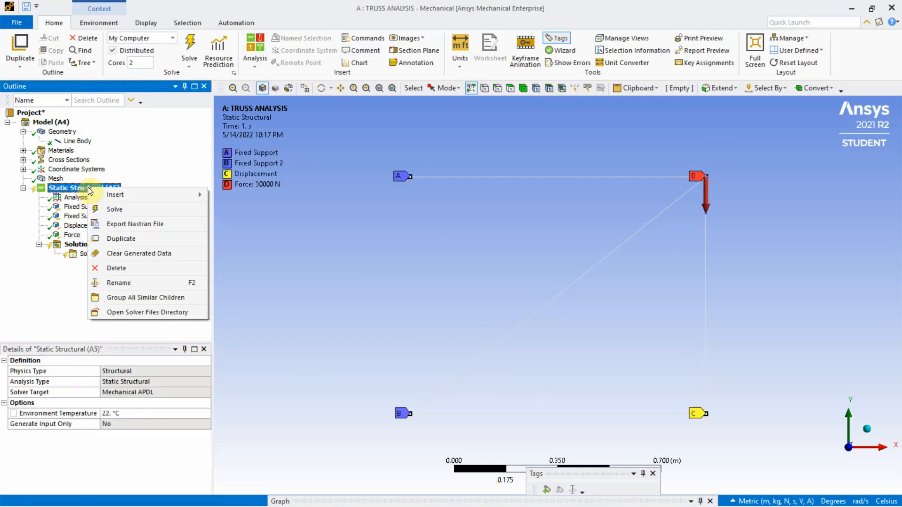
pyautogui.moveTo(109, 196)
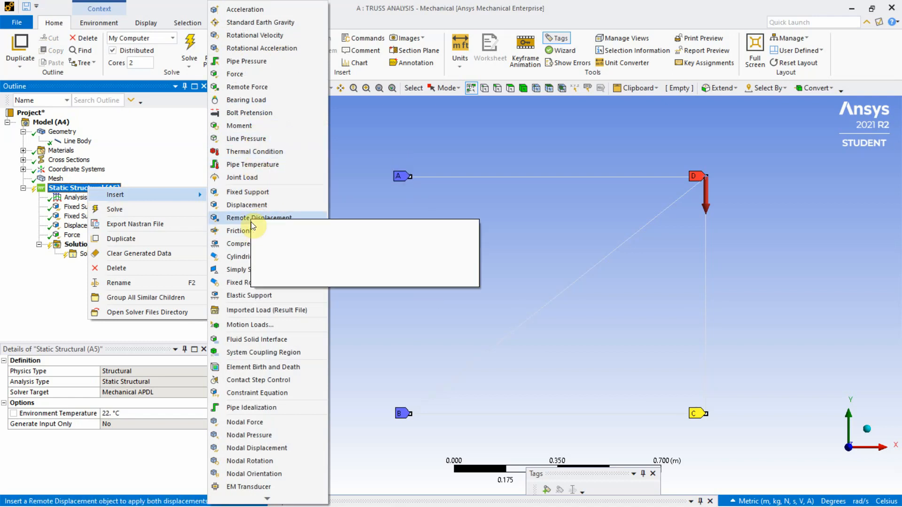
pyautogui.click(252, 73)
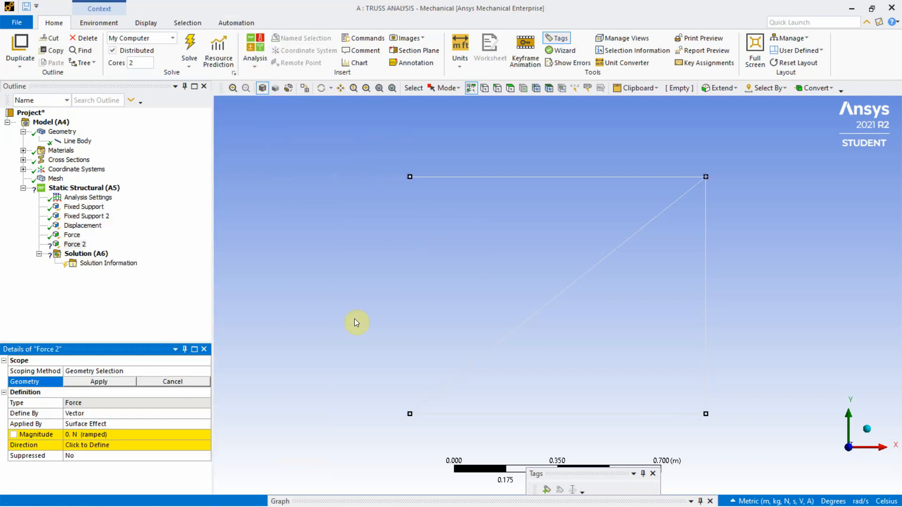
# Define the second force by components with an X component of 20000 N, scoped to the truss's lower-right vertex
pyautogui.click(706, 414)
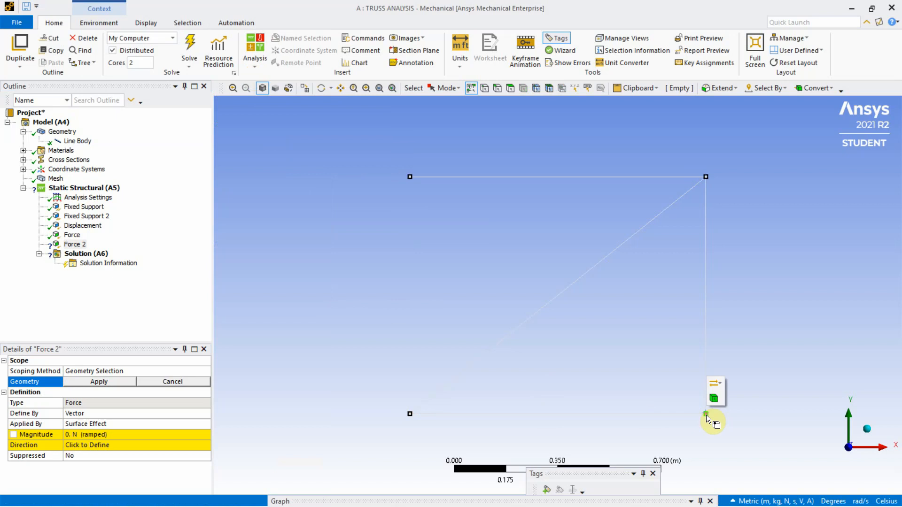
pyautogui.click(97, 415)
pyautogui.click(204, 413)
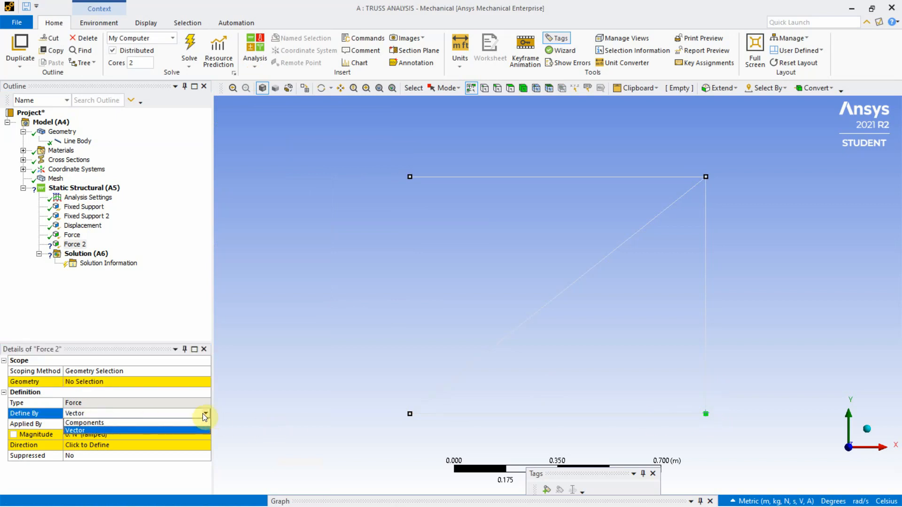
pyautogui.click(142, 422)
pyautogui.click(72, 445)
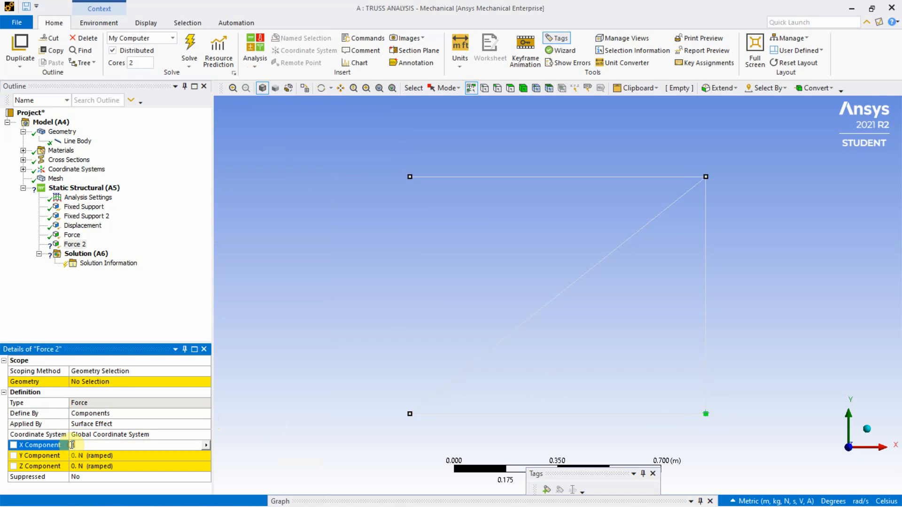
pyautogui.write('20000')
pyautogui.click(89, 384)
pyautogui.click(89, 383)
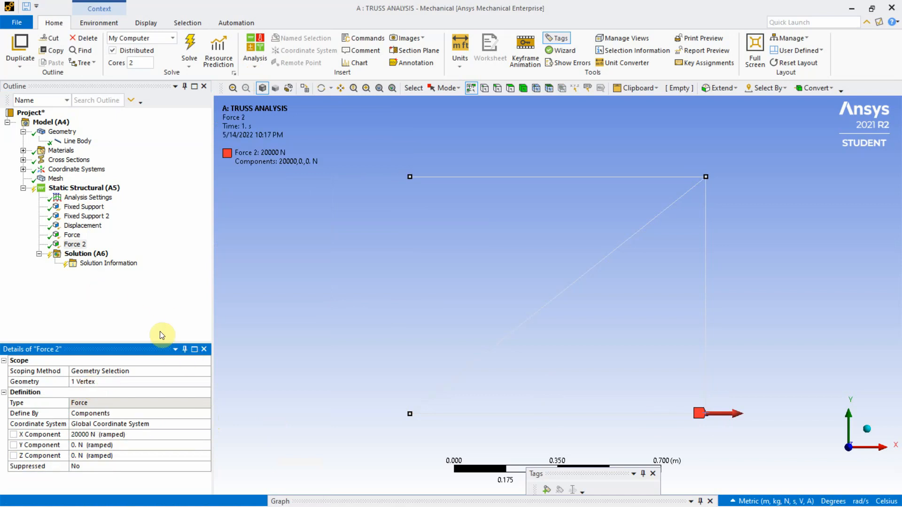
pyautogui.click(80, 190)
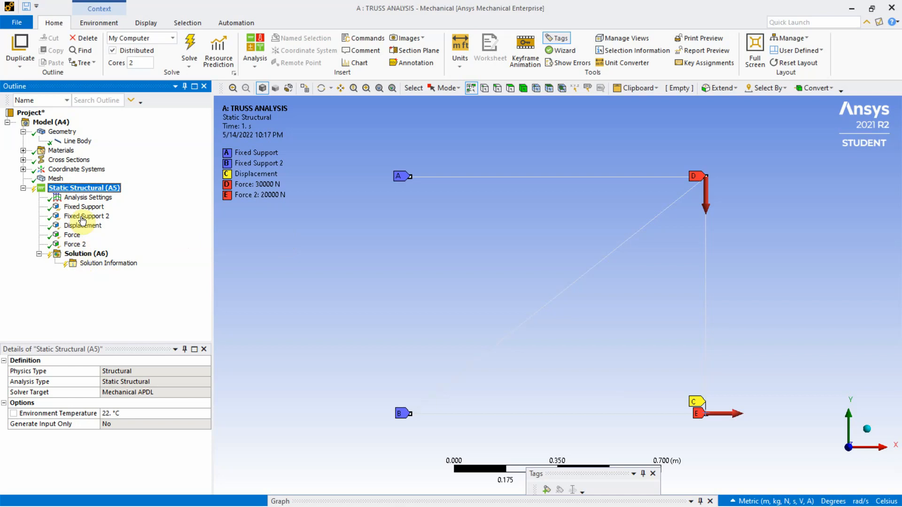
# Insert a Total Deformation result under the Solution
pyautogui.click(85, 254)
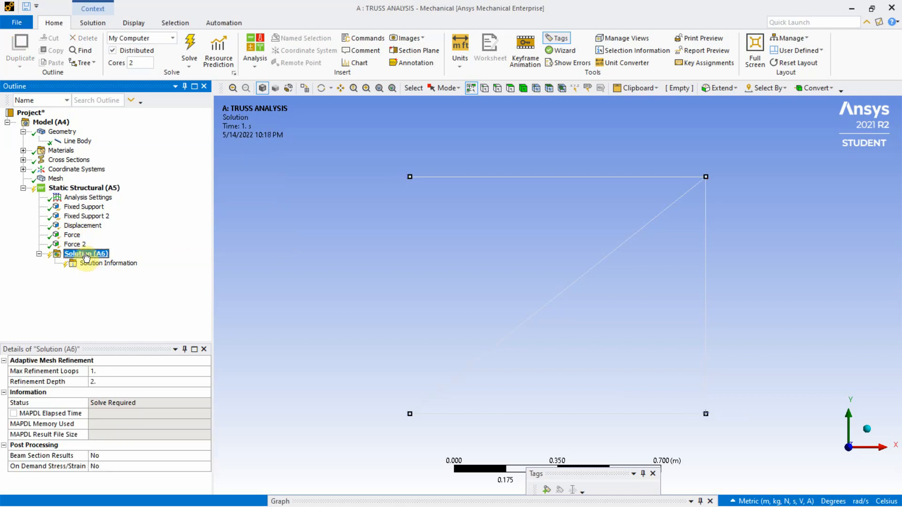
pyautogui.rightClick(85, 254)
pyautogui.moveTo(126, 256)
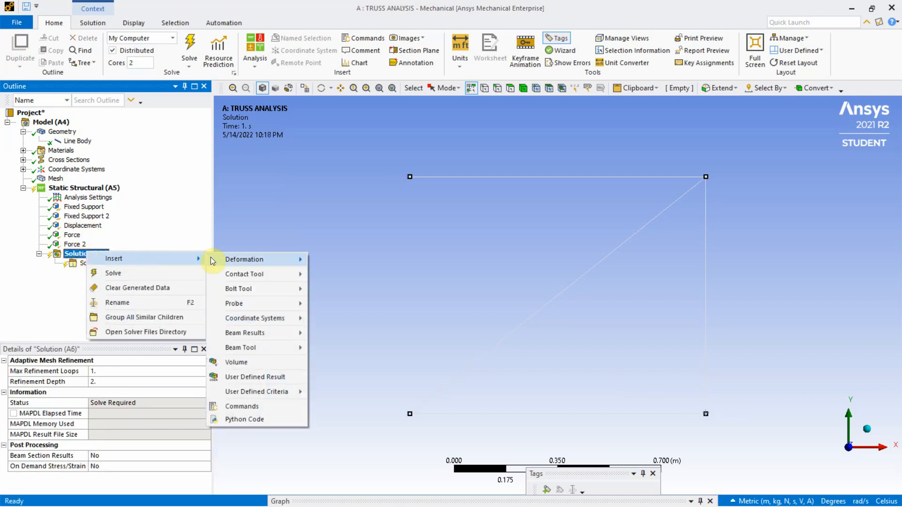
pyautogui.moveTo(279, 261)
pyautogui.click(323, 261)
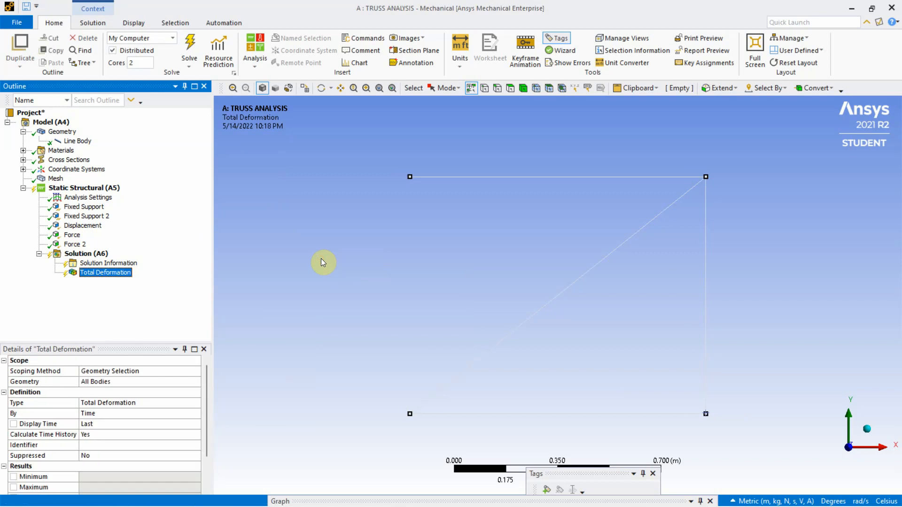
# Insert a Directional Deformation result along the X axis under the Solution
pyautogui.click(89, 254)
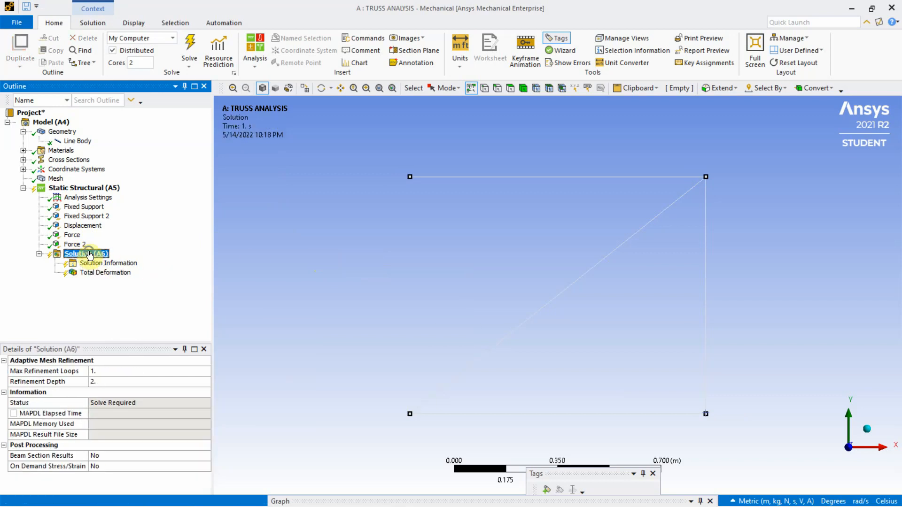
pyautogui.rightClick(90, 254)
pyautogui.moveTo(143, 259)
pyautogui.moveTo(234, 259)
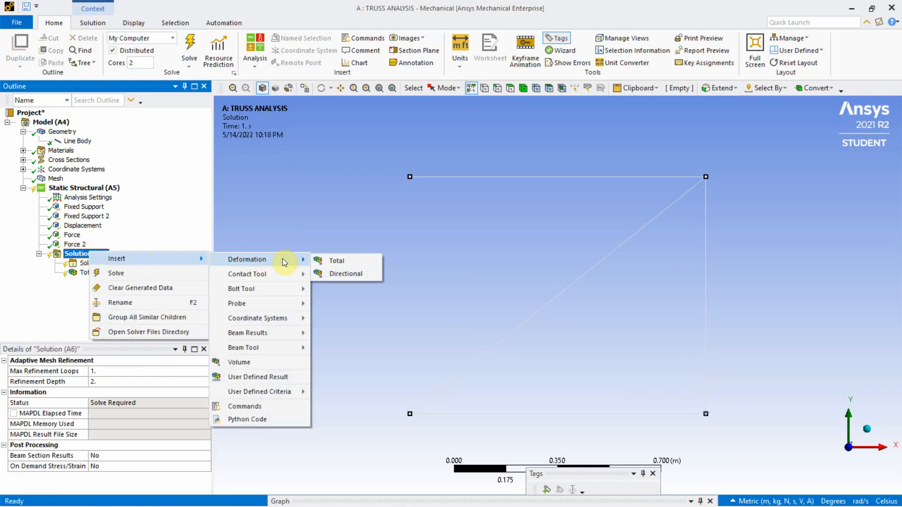
pyautogui.click(341, 272)
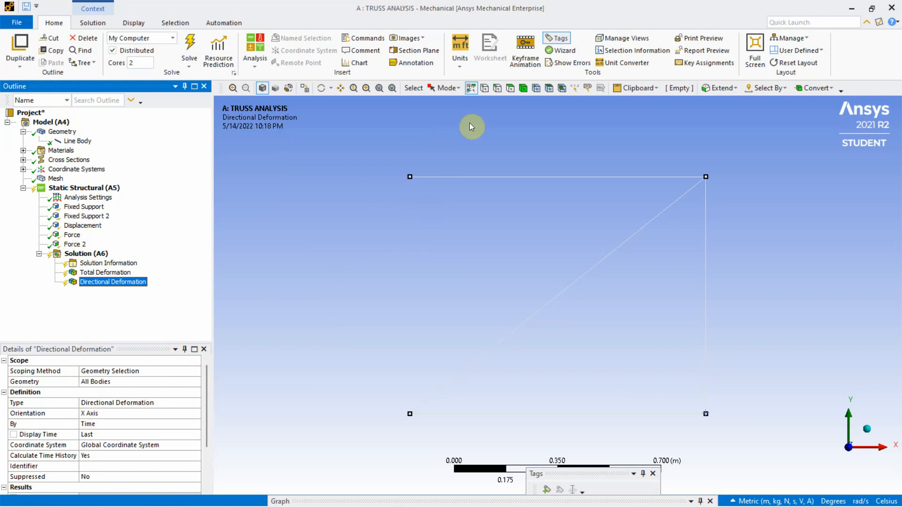
# Scope the X-axis Directional Deformation result to all four vertices of the truss
pyautogui.click(483, 88)
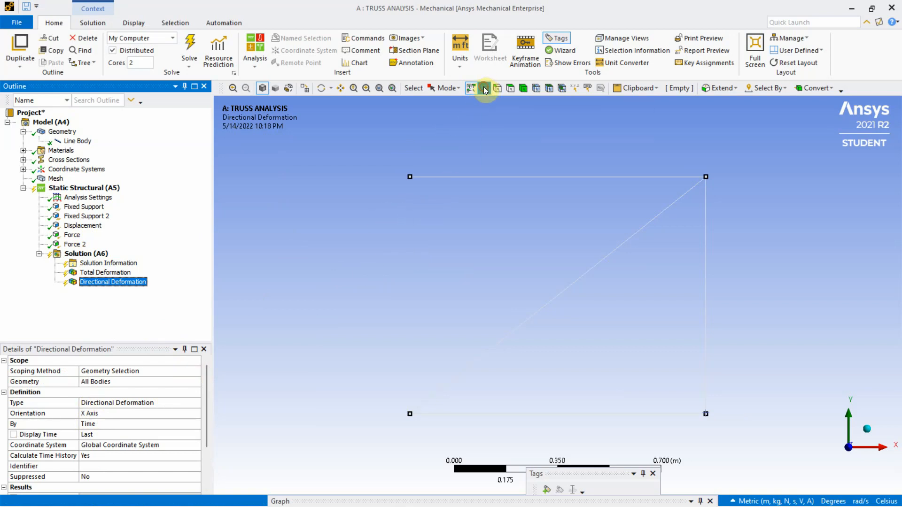
pyautogui.click(410, 177)
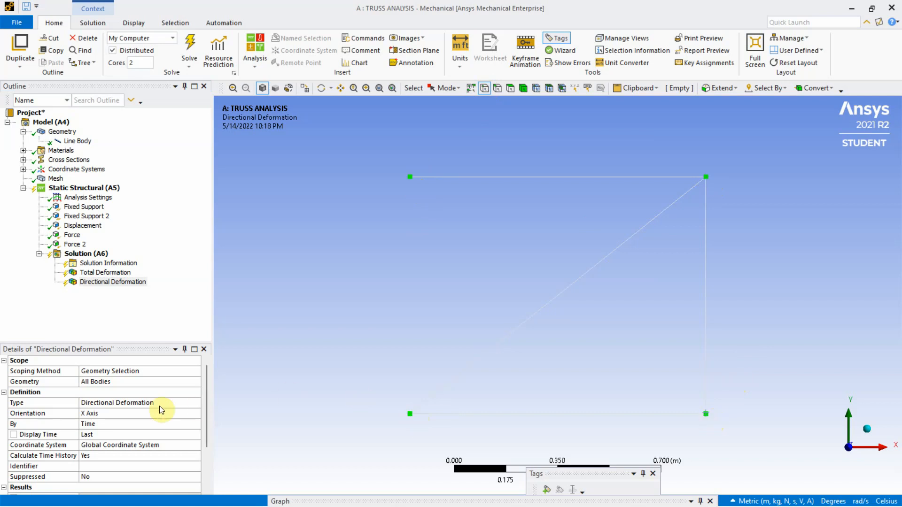
pyautogui.click(84, 381)
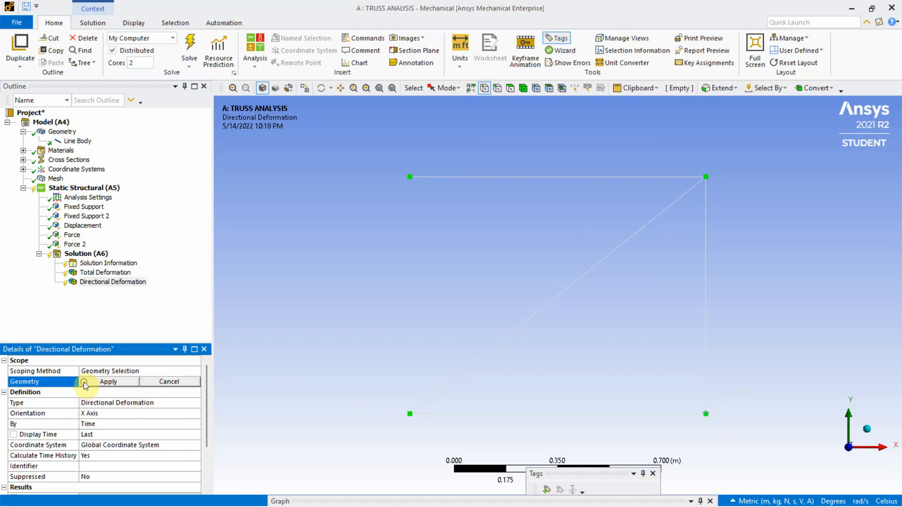
pyautogui.click(94, 381)
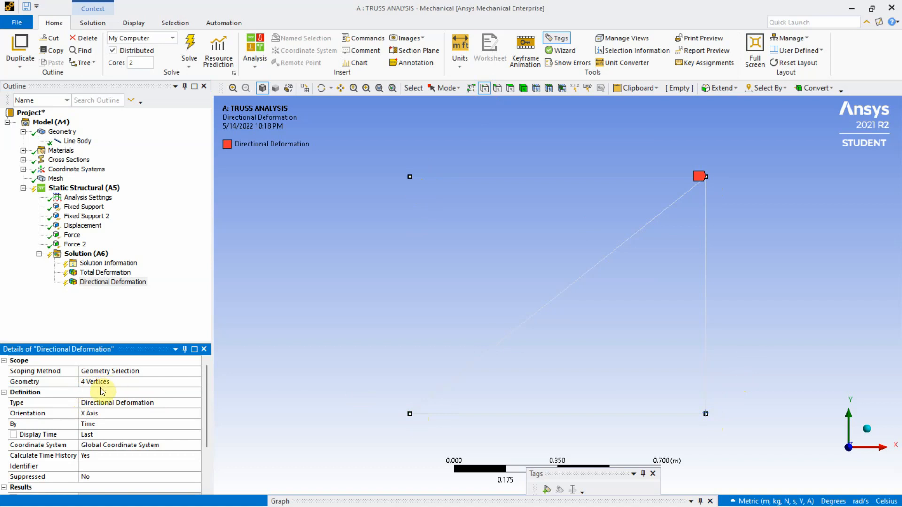
# Insert a second Directional Deformation result and set its orientation to Y Axis
pyautogui.click(89, 254)
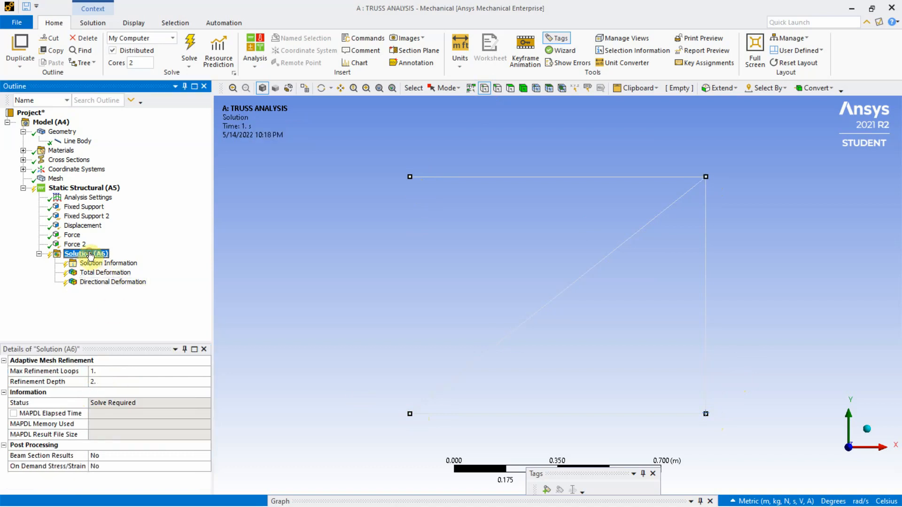
pyautogui.rightClick(90, 255)
pyautogui.moveTo(142, 257)
pyautogui.moveTo(255, 261)
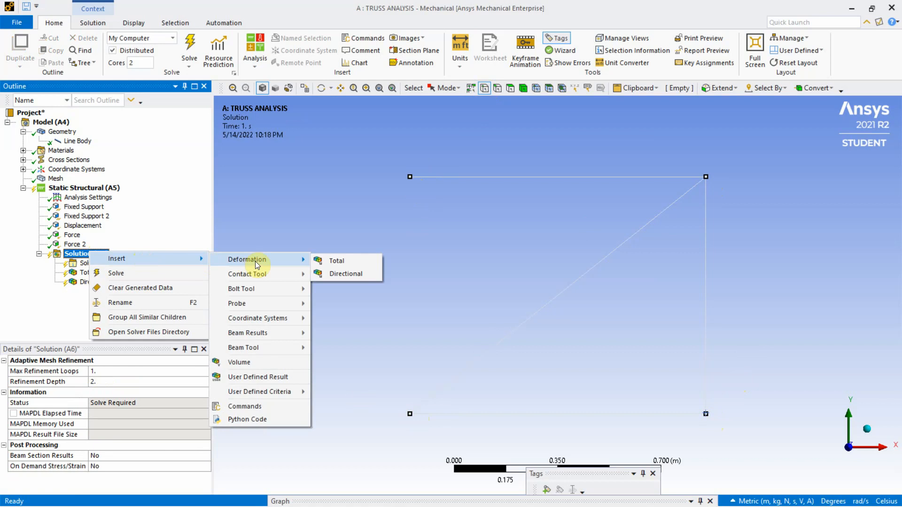
pyautogui.click(335, 272)
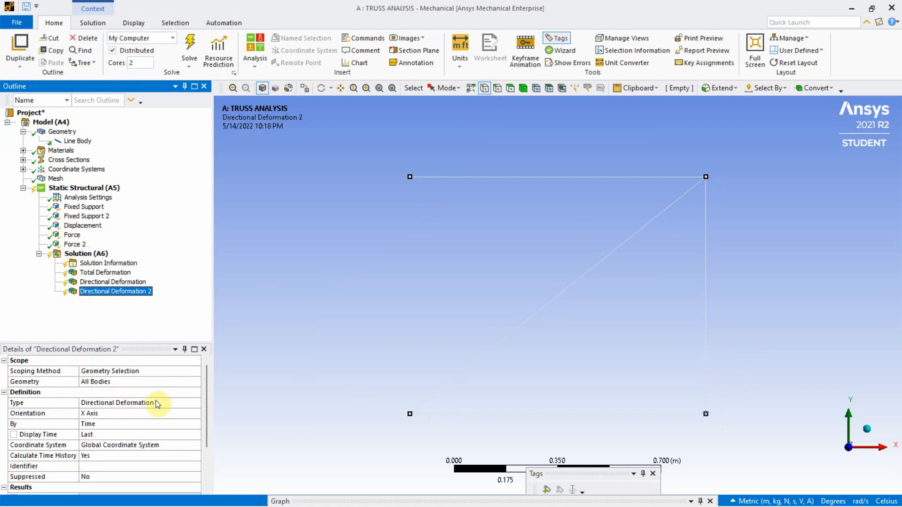
pyautogui.click(117, 415)
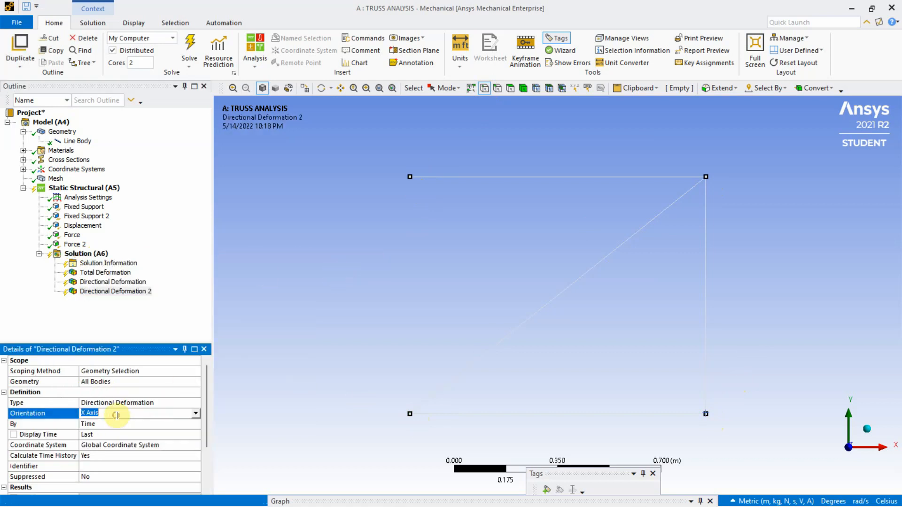
pyautogui.click(194, 415)
pyautogui.click(136, 429)
# Scope the Y-axis Directional Deformation result to all four truss vertices
pyautogui.click(410, 176)
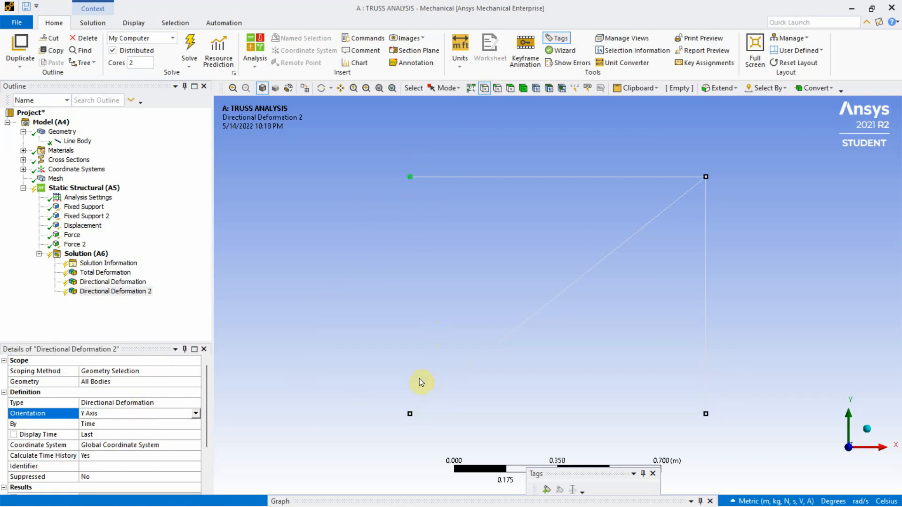
pyautogui.keyDown('ctrl'); pyautogui.click(409, 414); pyautogui.keyUp('ctrl')
pyautogui.click(92, 383)
pyautogui.click(133, 381)
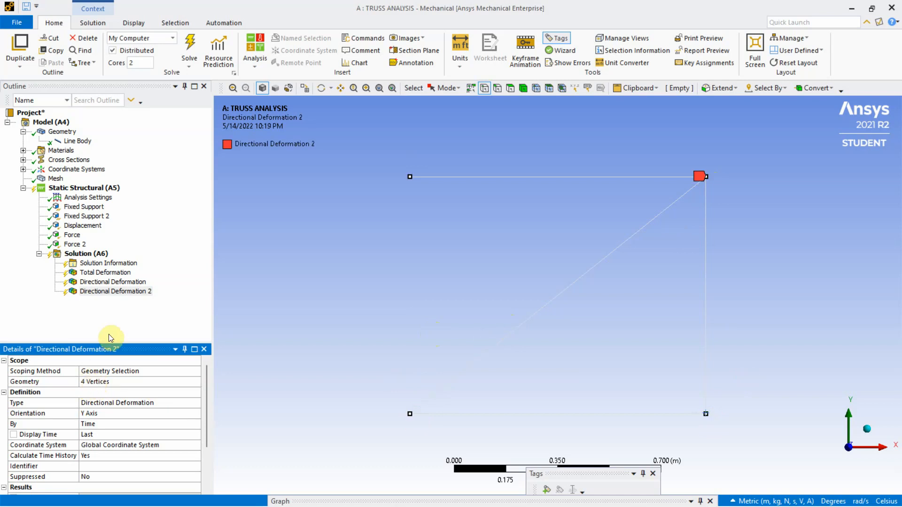
# Insert a Beam Tool for all line bodies under the Solution and expand it to show its stress results
pyautogui.click(91, 254)
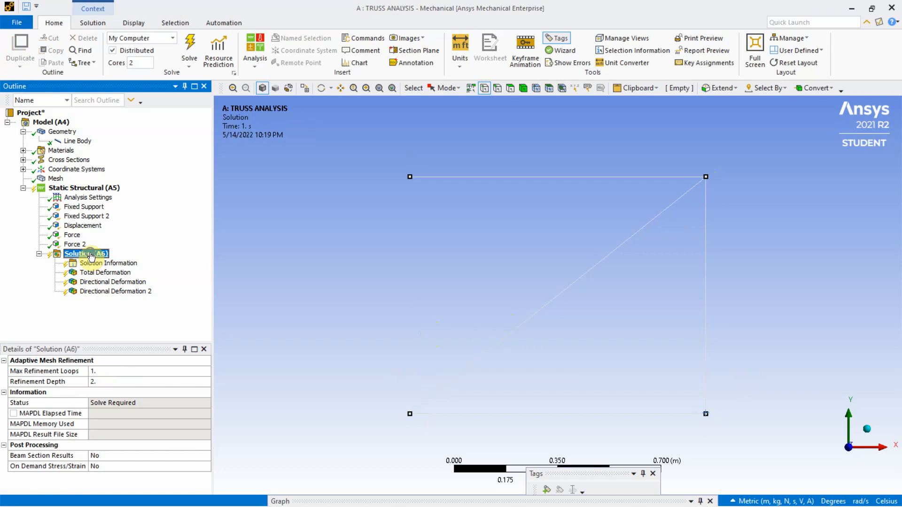
pyautogui.rightClick(91, 255)
pyautogui.moveTo(121, 262)
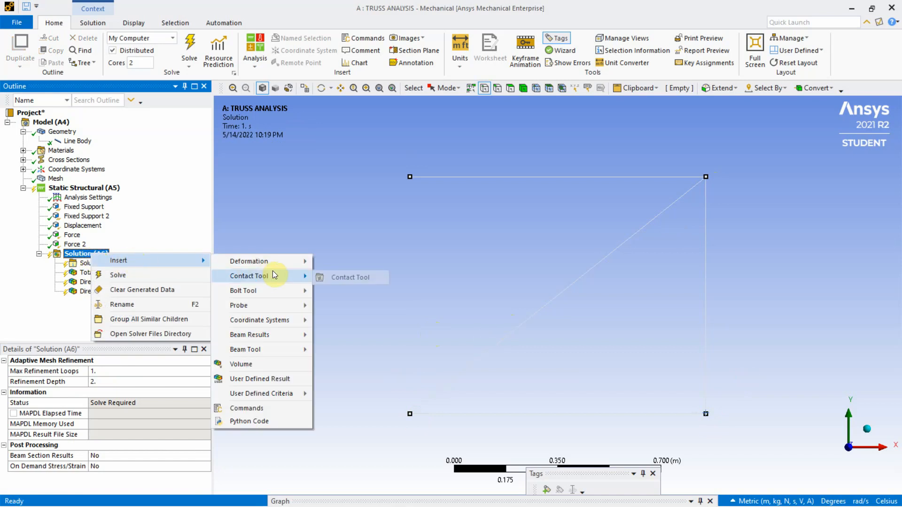
pyautogui.moveTo(259, 303)
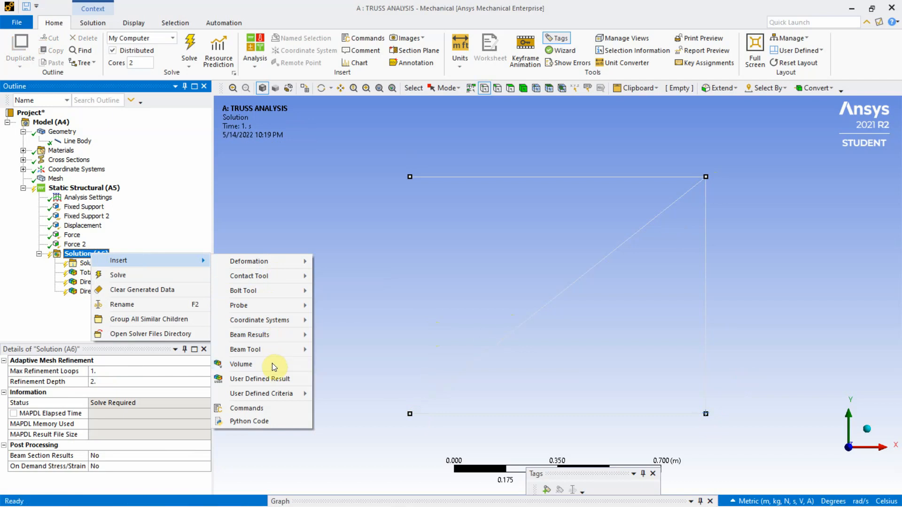
pyautogui.moveTo(273, 350)
pyautogui.click(342, 351)
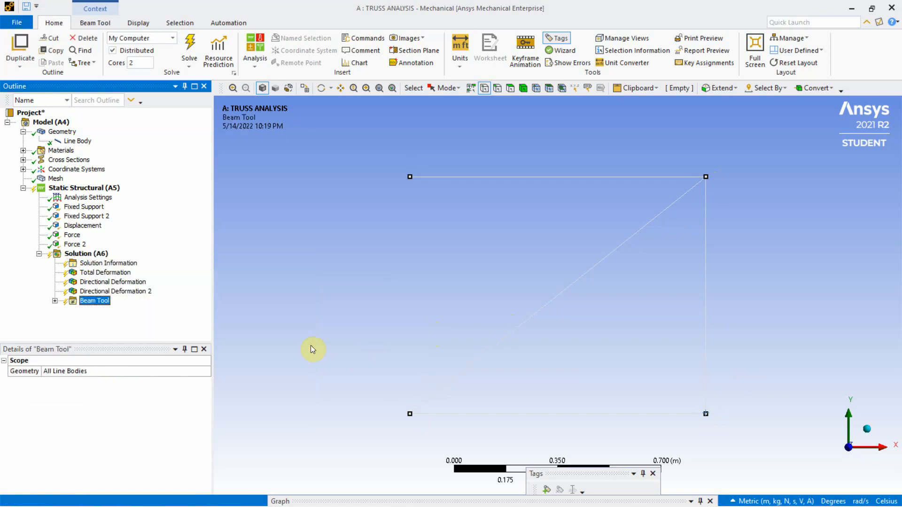
pyautogui.click(55, 300)
# Insert a Force Reaction probe under the Solution and assign it to the Fixed Support boundary condition
pyautogui.rightClick(88, 255)
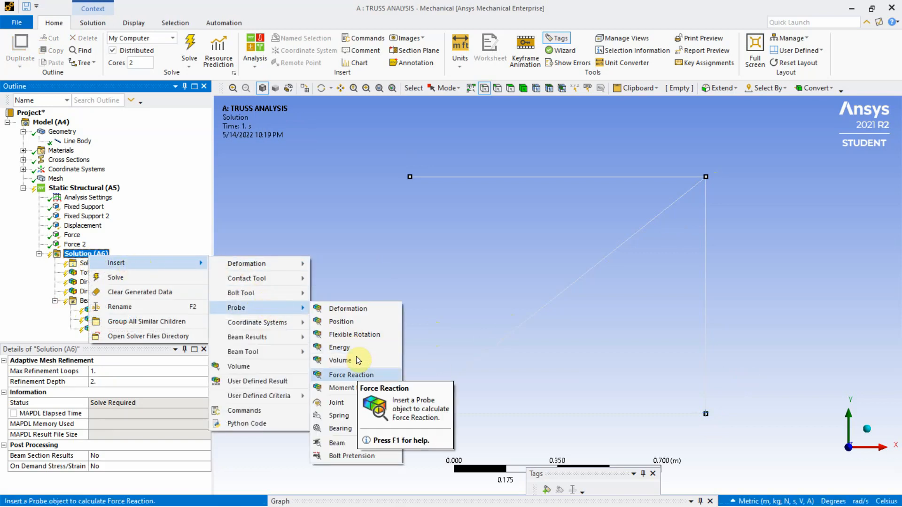
pyautogui.click(352, 375)
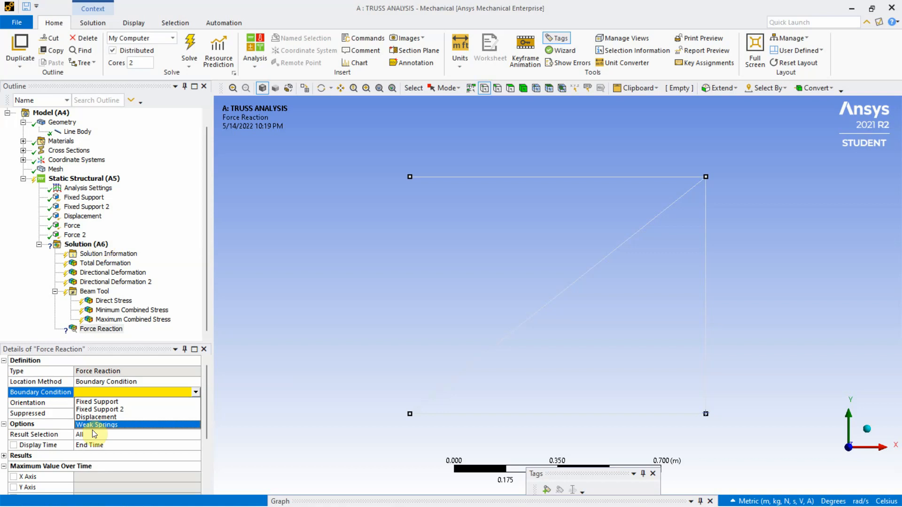
pyautogui.click(94, 402)
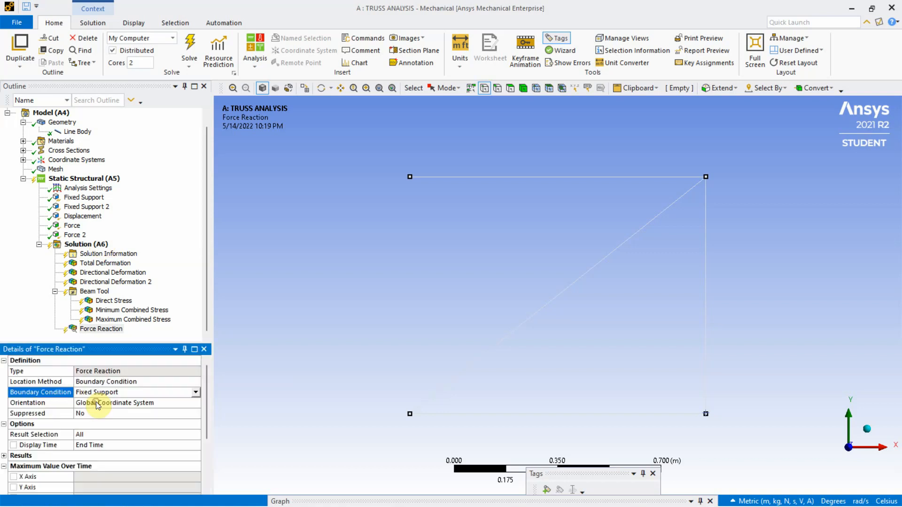
# Insert a second Force Reaction probe and assign it to the Fixed Support 2 boundary condition
pyautogui.click(92, 243)
pyautogui.rightClick(93, 244)
pyautogui.moveTo(126, 256)
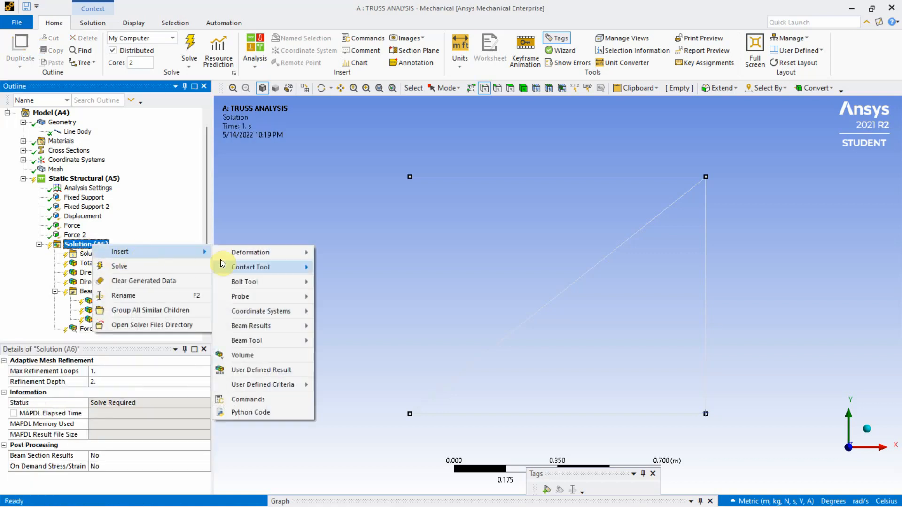
pyautogui.click(357, 364)
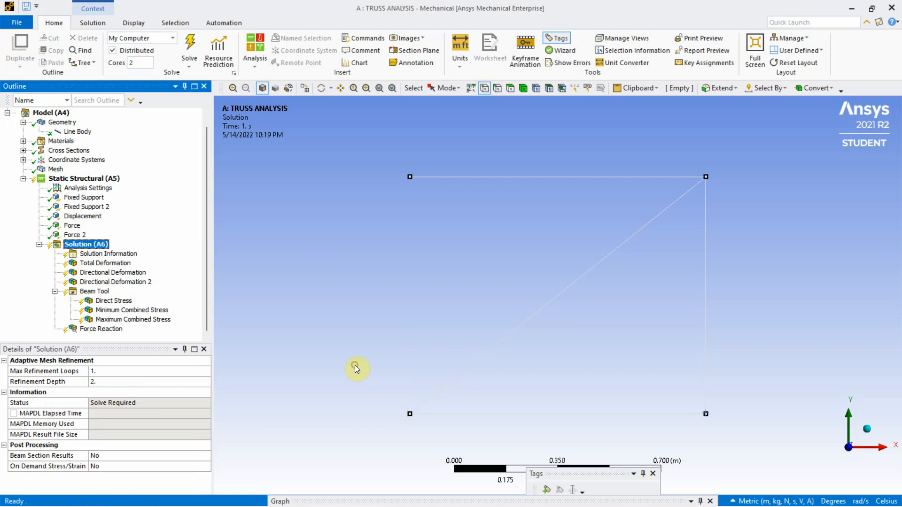
pyautogui.click(132, 392)
pyautogui.click(106, 409)
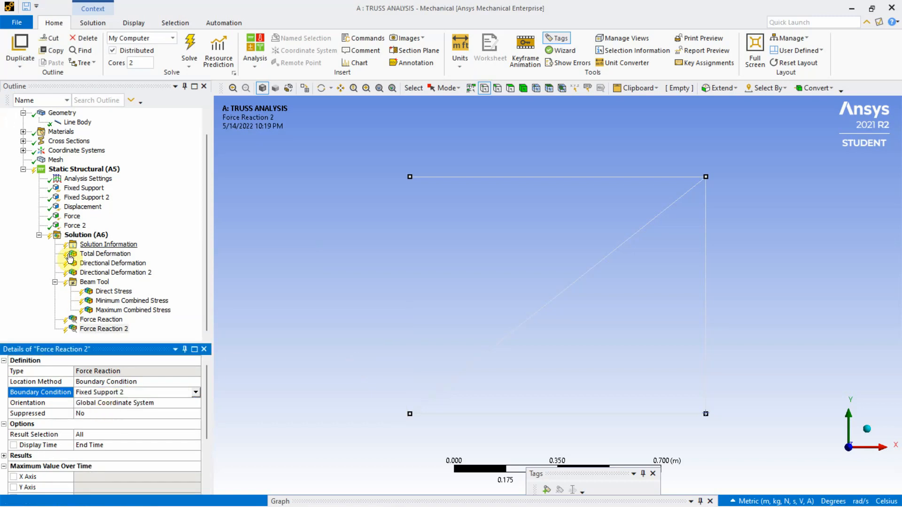
# Insert a third Force Reaction probe and assign it to the Displacement boundary condition
pyautogui.click(78, 235)
pyautogui.rightClick(74, 235)
pyautogui.moveTo(134, 243)
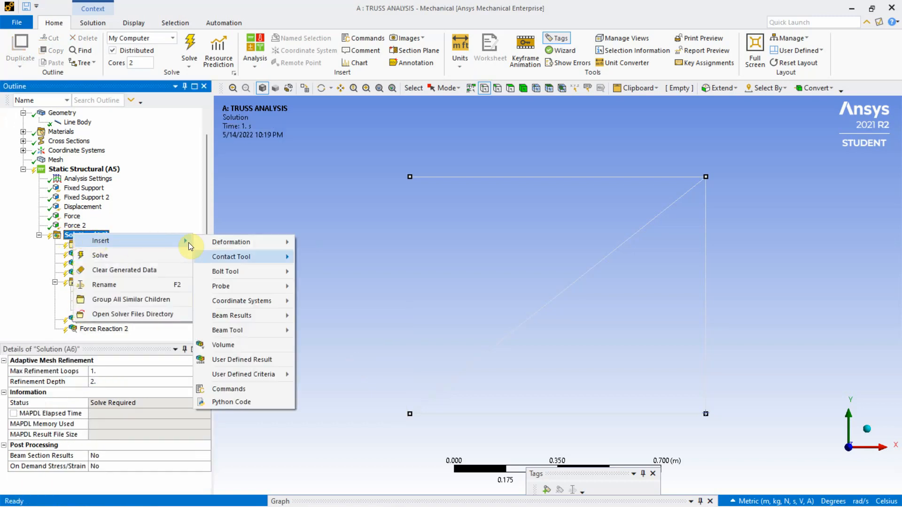
pyautogui.moveTo(255, 285)
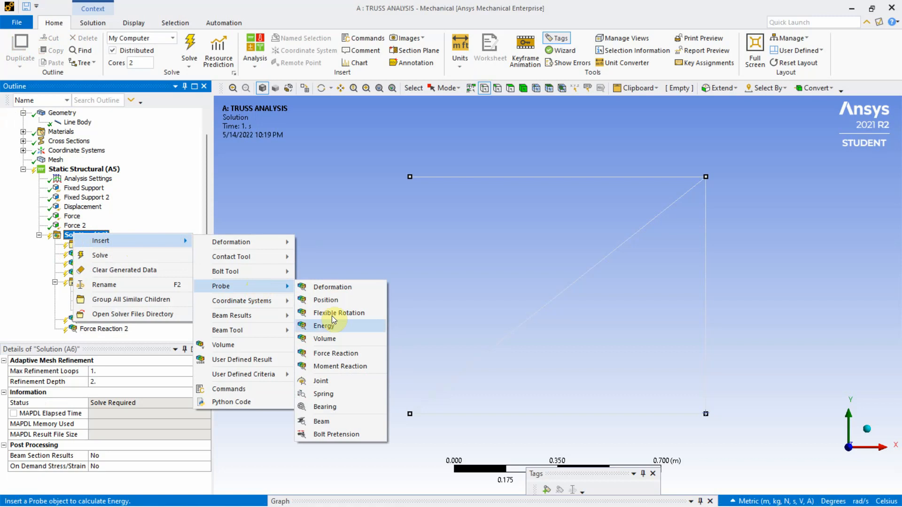
pyautogui.click(336, 353)
pyautogui.click(196, 392)
pyautogui.click(125, 417)
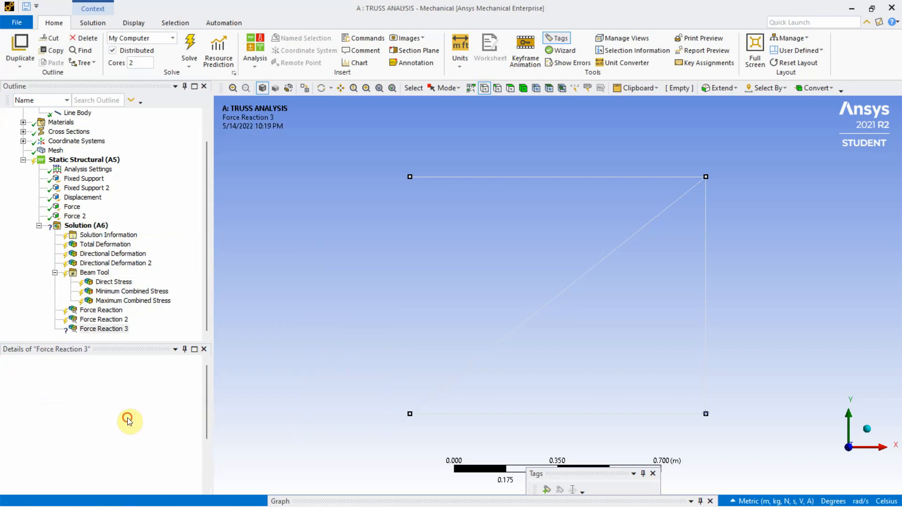
# Solve the Static Structural analysis
pyautogui.click(52, 162)
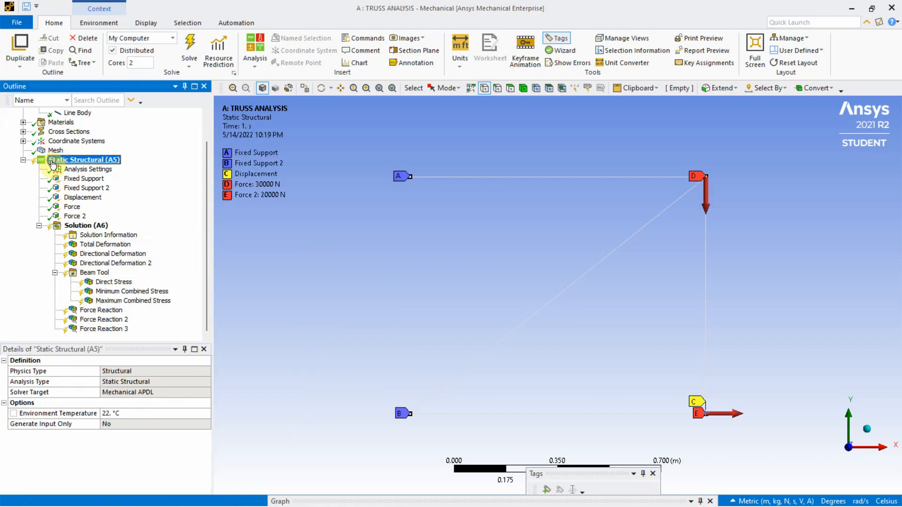
pyautogui.rightClick(52, 163)
pyautogui.press('Escape')
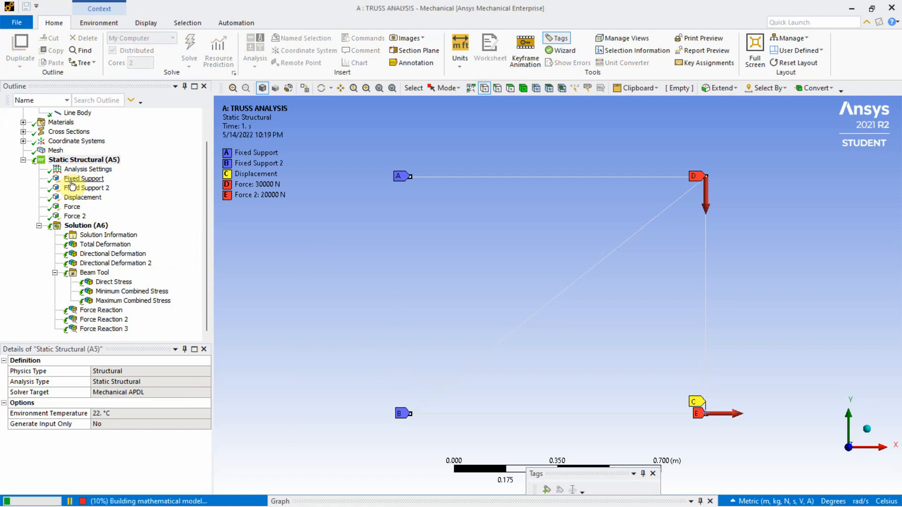
pyautogui.scroll(-2, 404, 209)
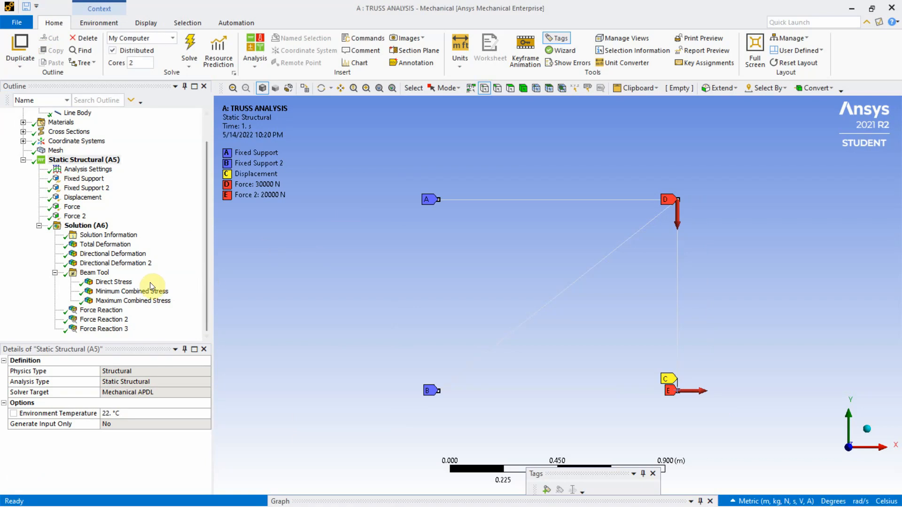
# Display the Total Deformation result and probe its values at both loaded joints, along the lower bar and at the lower fixed joint
pyautogui.click(107, 244)
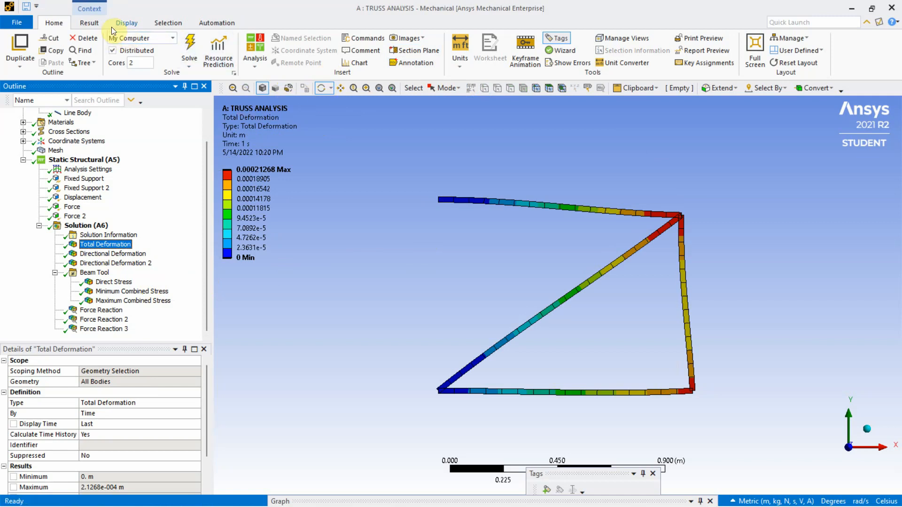
pyautogui.click(128, 22)
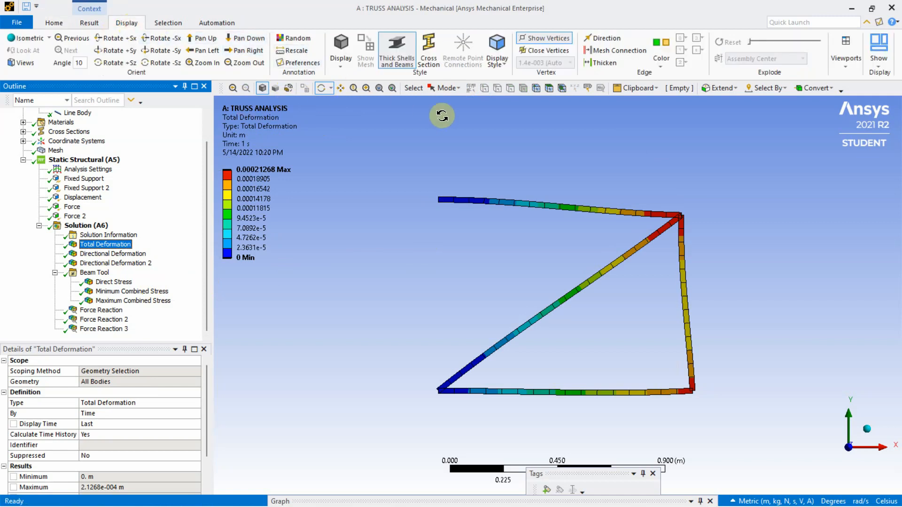
pyautogui.click(94, 23)
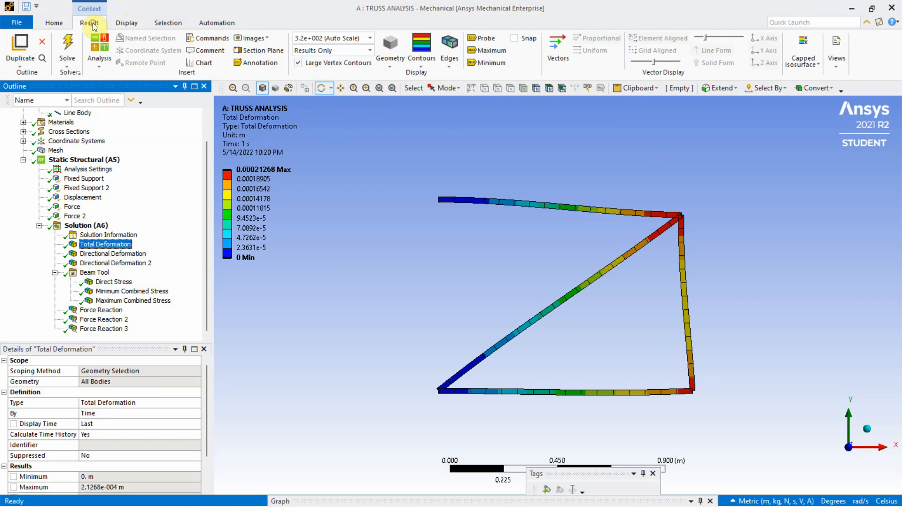
pyautogui.click(480, 38)
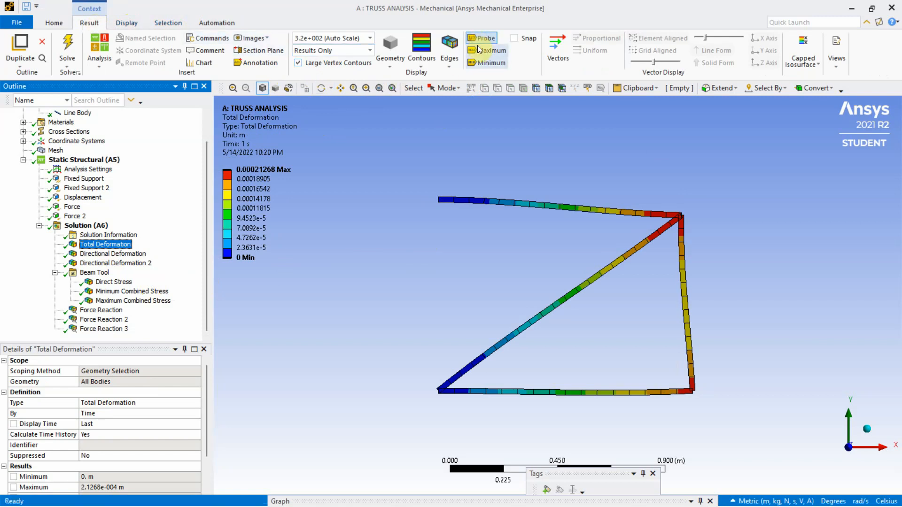
pyautogui.click(680, 216)
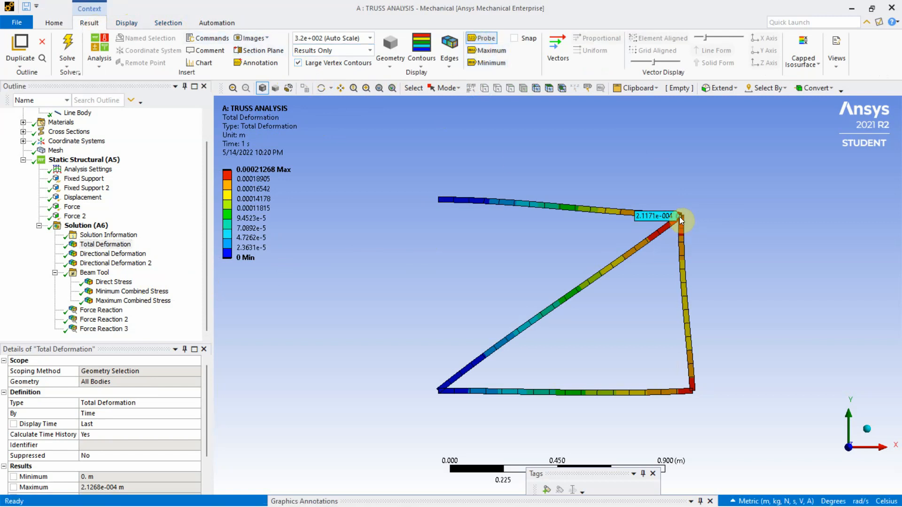
pyautogui.click(689, 390)
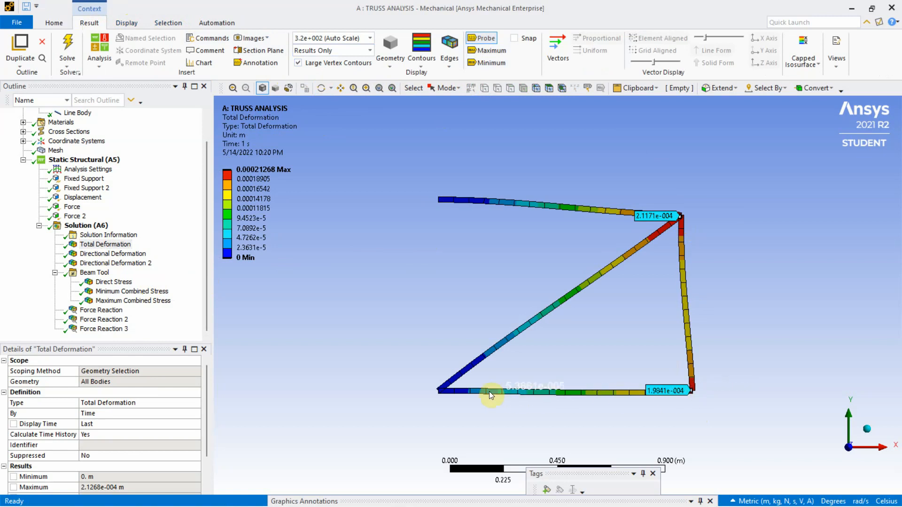
pyautogui.click(507, 391)
pyautogui.click(440, 391)
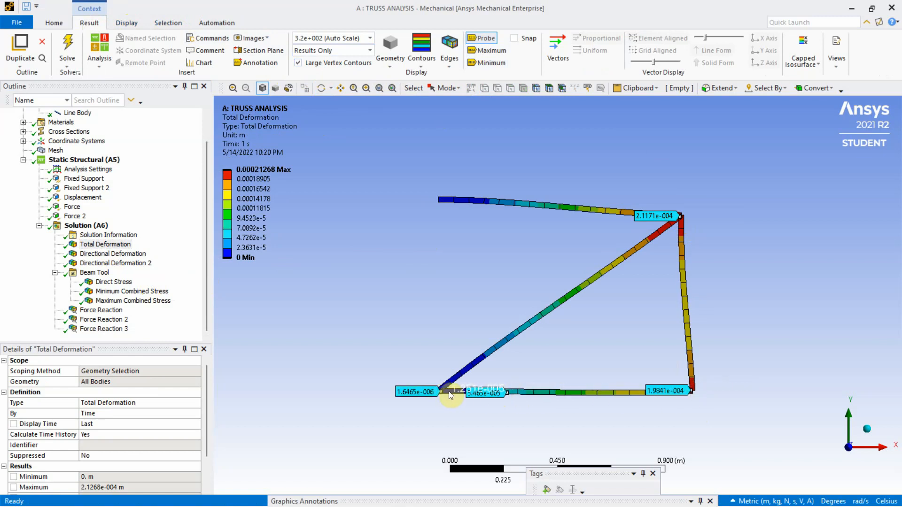
# Display the X-axis Directional Deformation result and switch the model display to Wireframe
pyautogui.click(111, 254)
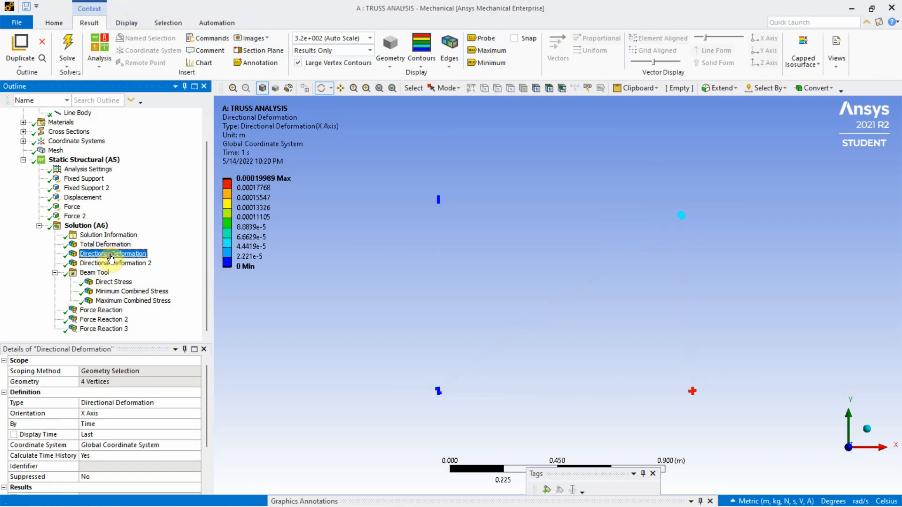
pyautogui.click(388, 63)
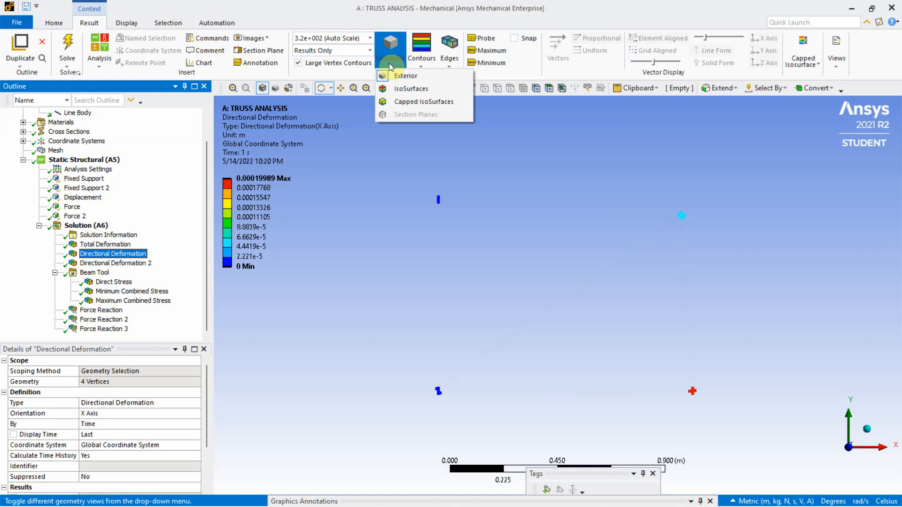
pyautogui.click(126, 24)
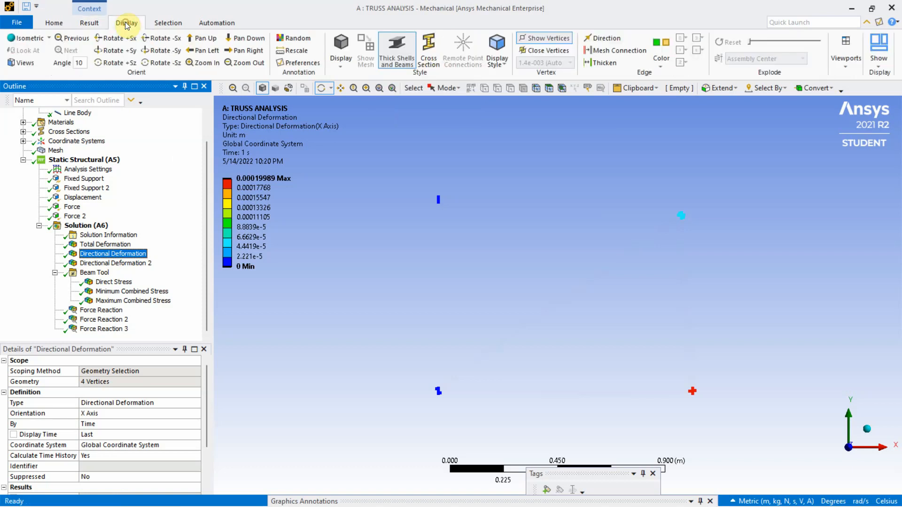
pyautogui.click(341, 65)
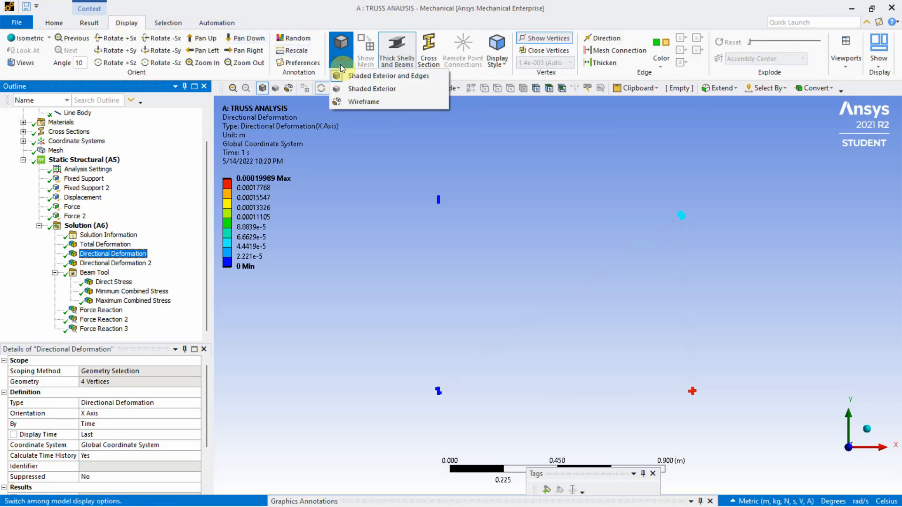
pyautogui.click(351, 102)
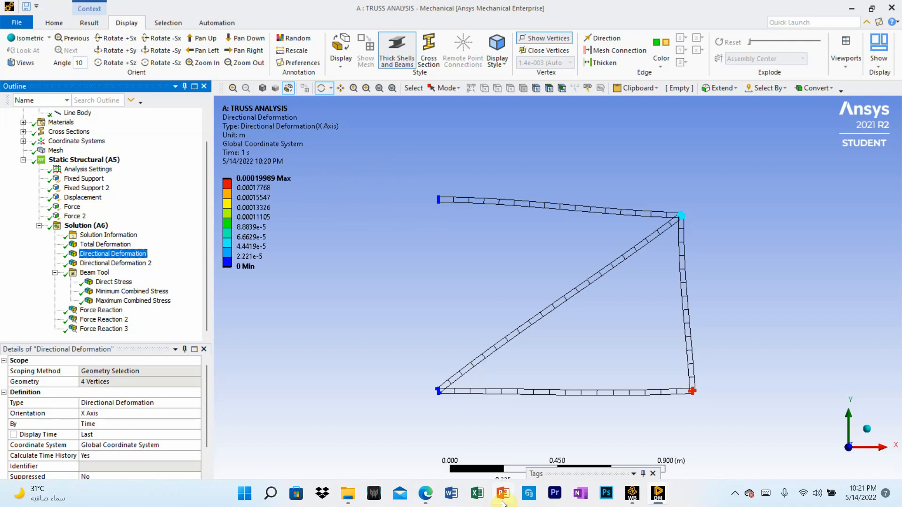
# Switch to truss.pdf in the browser to check the truss node numbering, and return to Mechanical
pyautogui.click(423, 498)
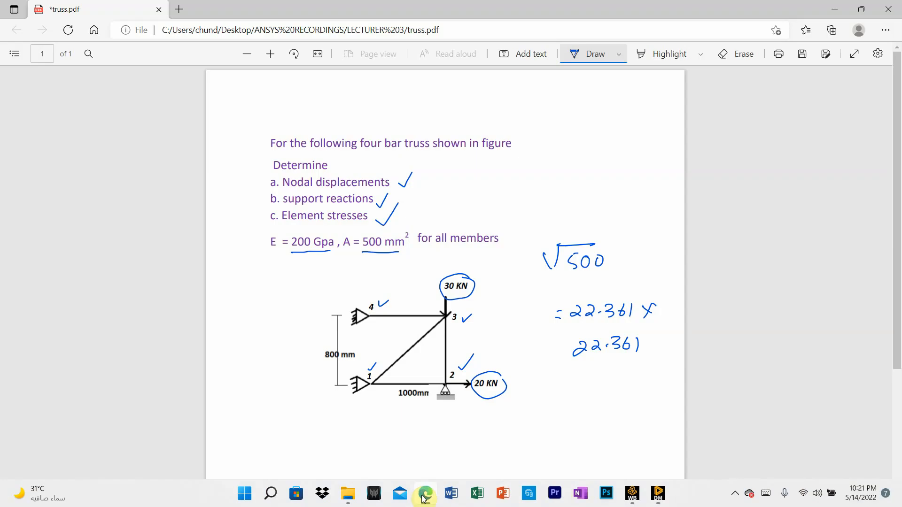
pyautogui.click(423, 499)
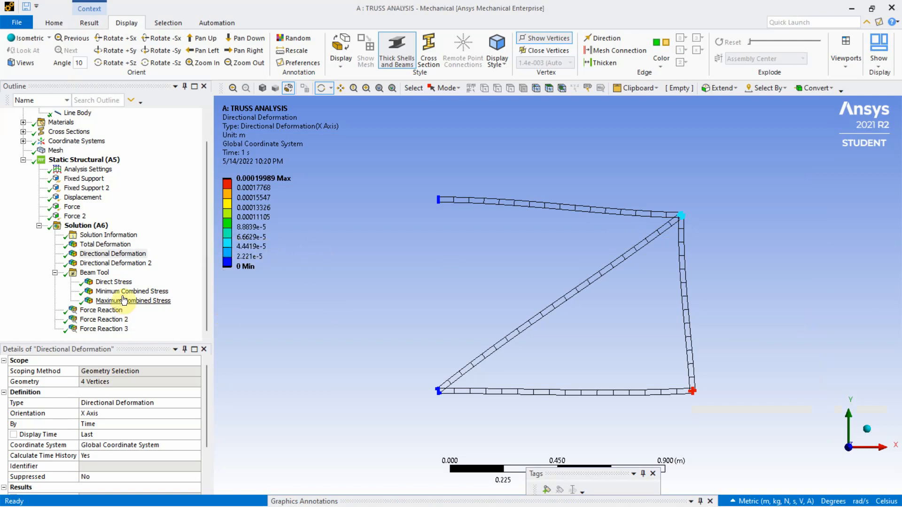
# Examine the Y-axis Directional Deformation at the nodes and the Beam Tool's Direct Stress in the truss members
pyautogui.click(130, 266)
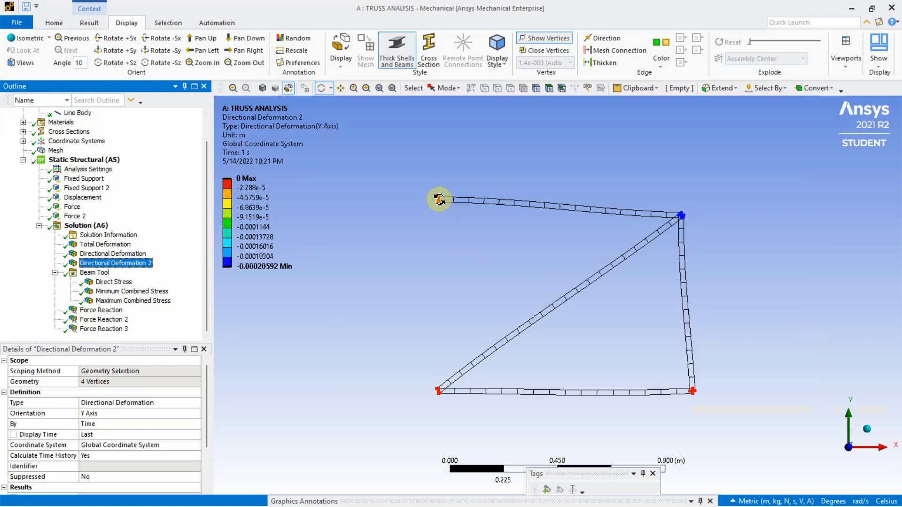
pyautogui.click(253, 198)
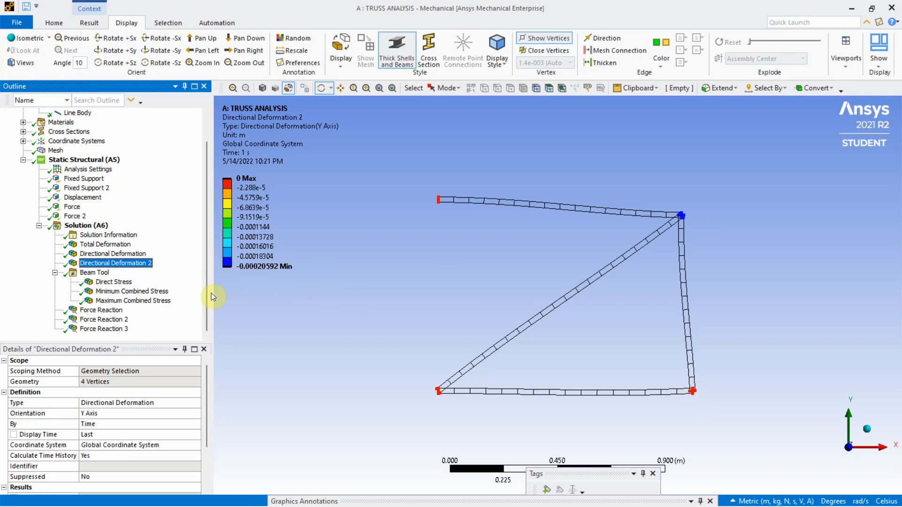
pyautogui.click(118, 282)
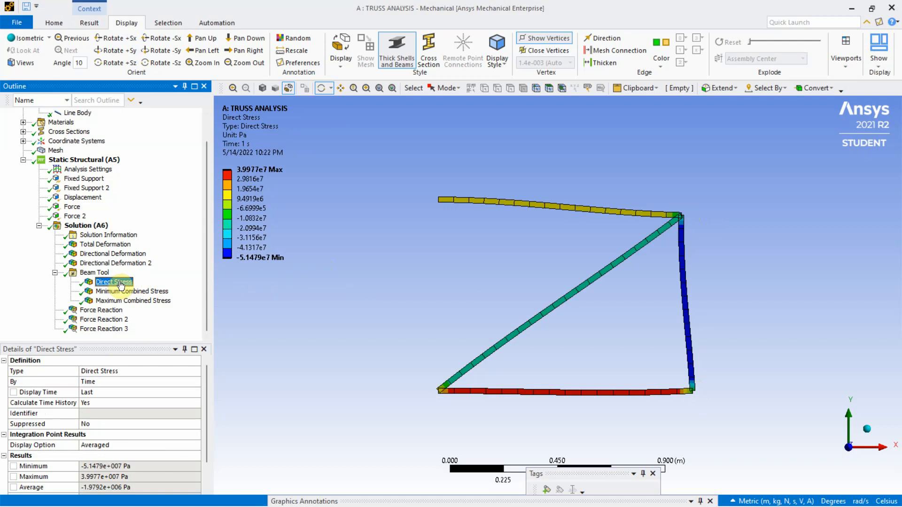
# View the reaction vectors of the three Force Reaction probes one after another
pyautogui.click(100, 311)
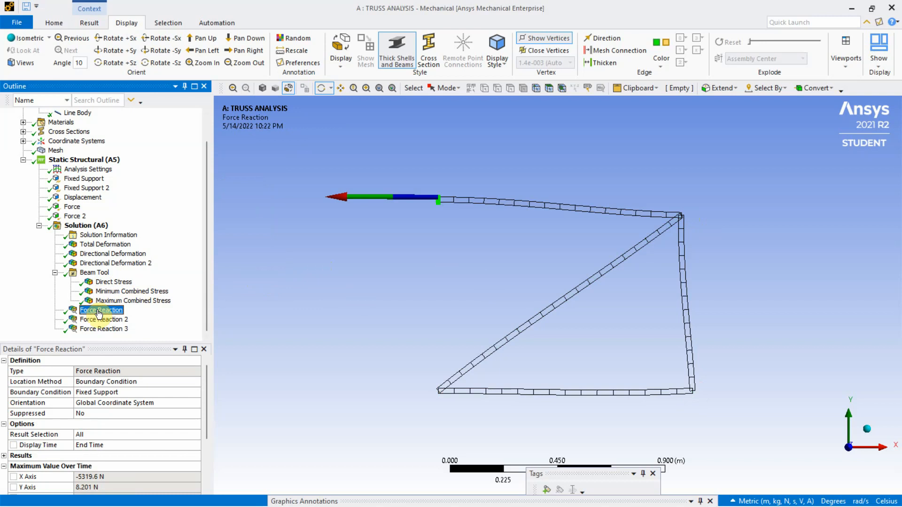
pyautogui.click(100, 319)
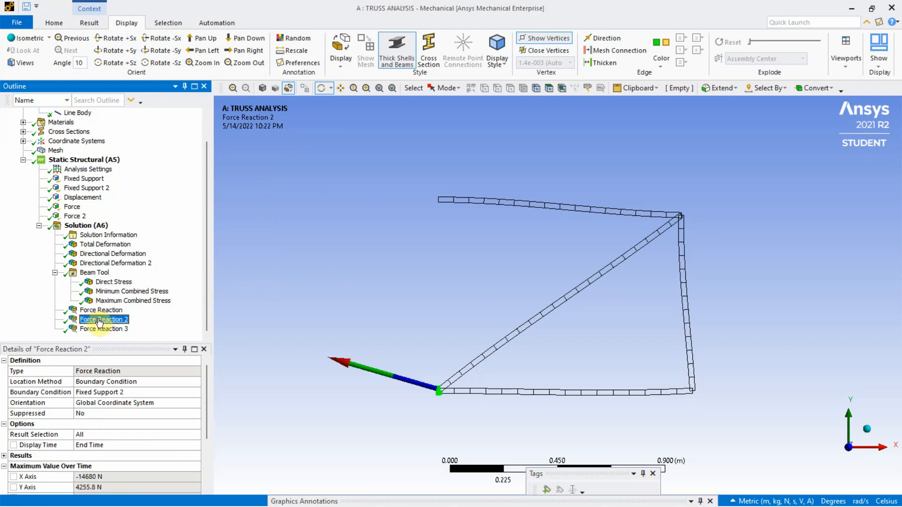
pyautogui.click(100, 330)
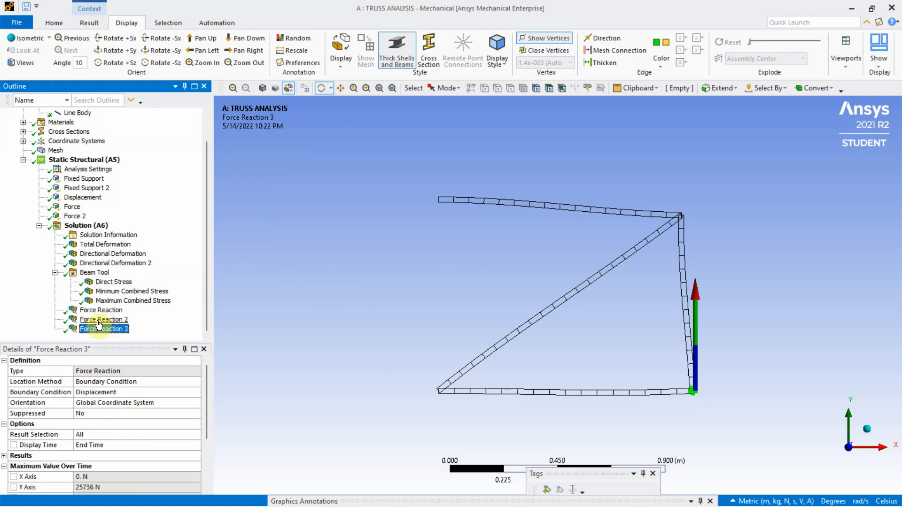
# Read the X, Y, Z and total maximum reaction forces for the Fixed Support and Fixed Support 2 probes
pyautogui.click(100, 310)
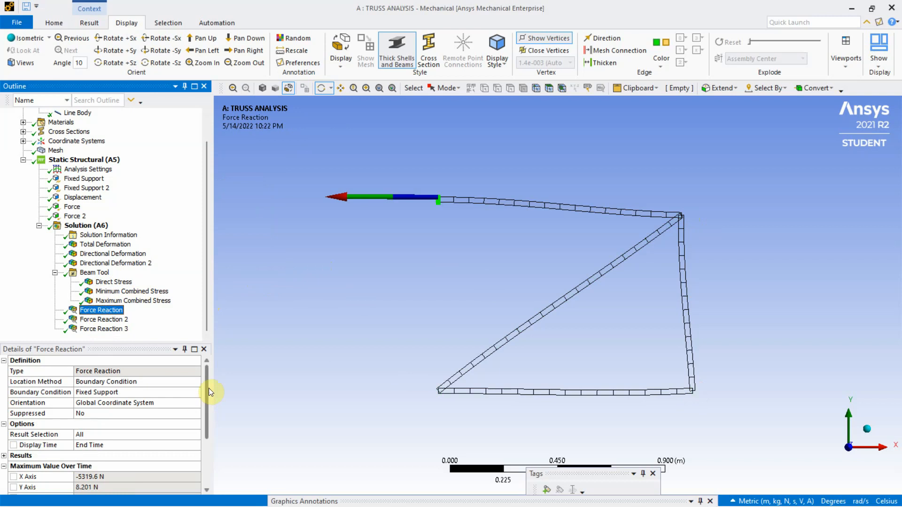
pyautogui.moveTo(209, 388); pyautogui.dragTo(204, 405)
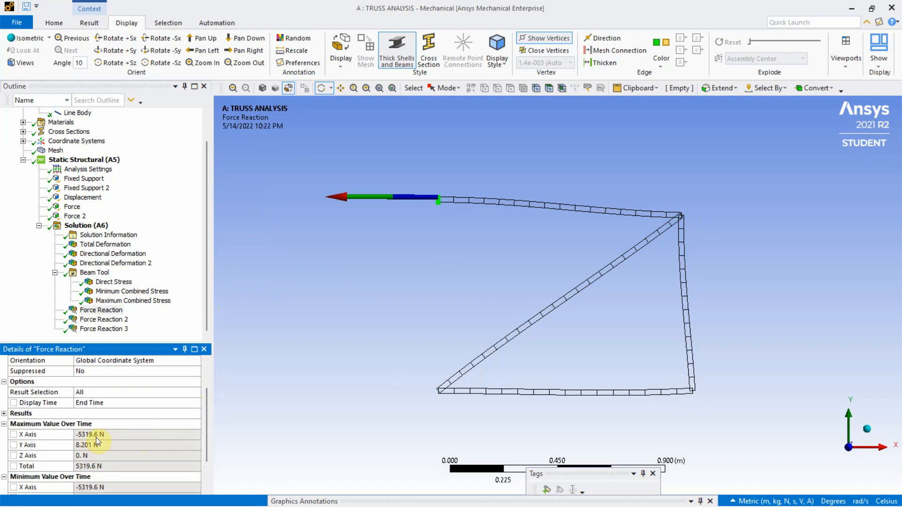
pyautogui.click(116, 321)
pyautogui.moveTo(207, 381); pyautogui.dragTo(205, 406)
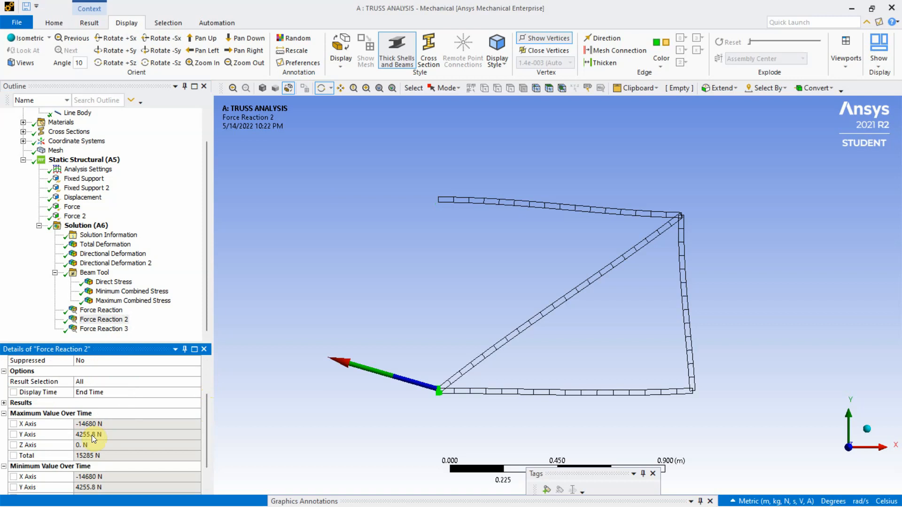
# Read the X, Y, Z and total maximum reaction forces of the Force Reaction 3 probe at the Displacement support
pyautogui.click(109, 330)
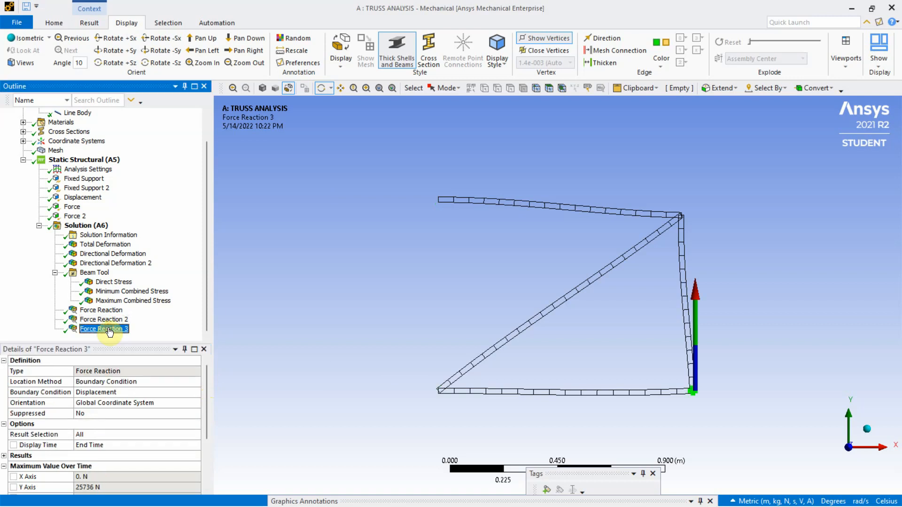
pyautogui.moveTo(206, 374); pyautogui.dragTo(208, 389)
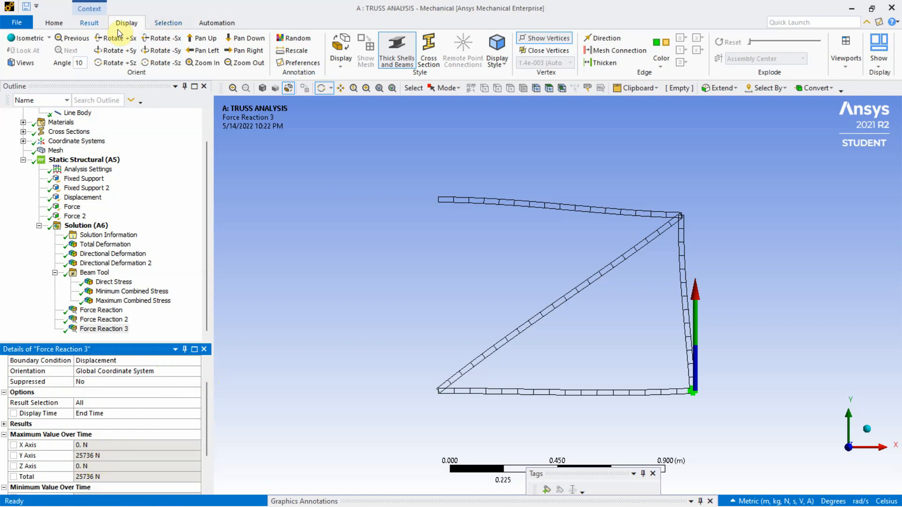
# Generate the report preview for the truss analysis and undock its window for easier reading
pyautogui.click(87, 23)
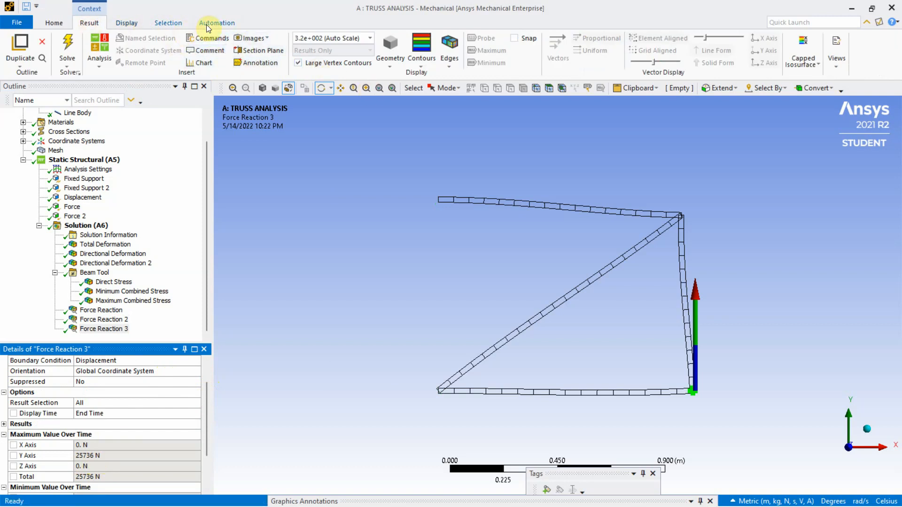
pyautogui.click(134, 24)
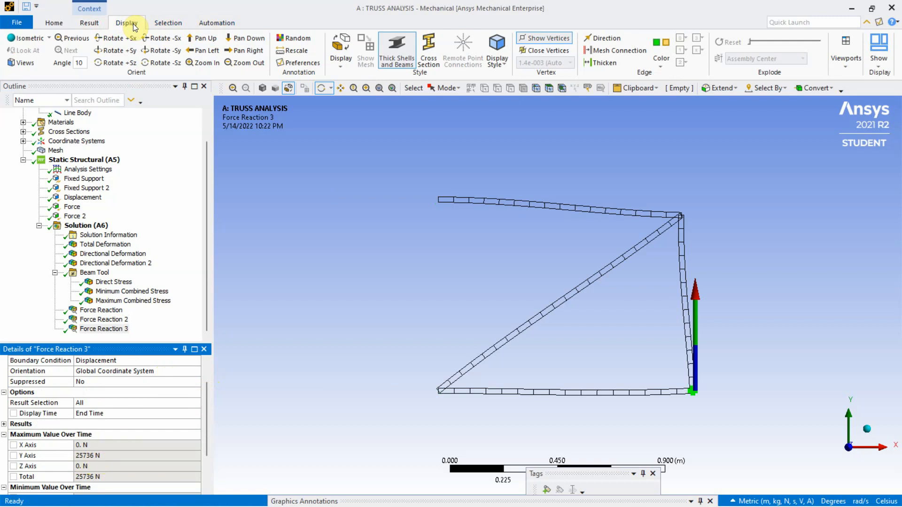
pyautogui.click(170, 23)
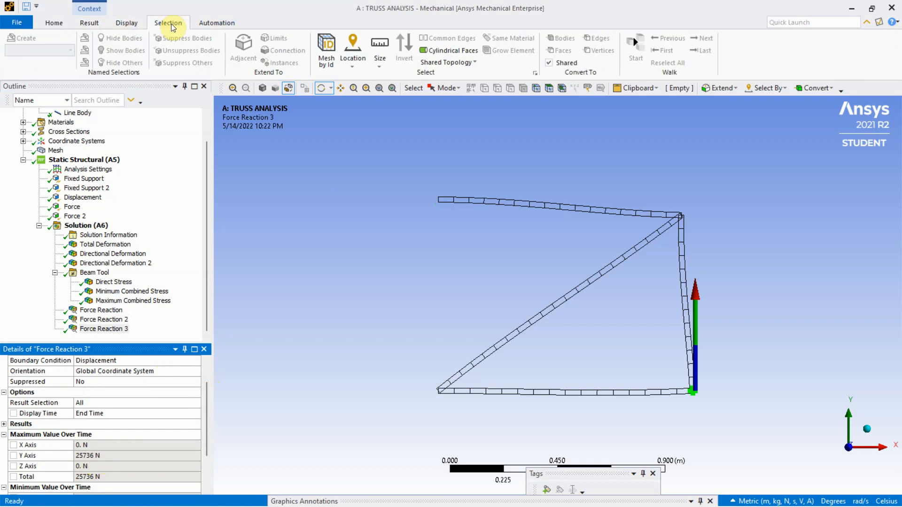
pyautogui.click(210, 24)
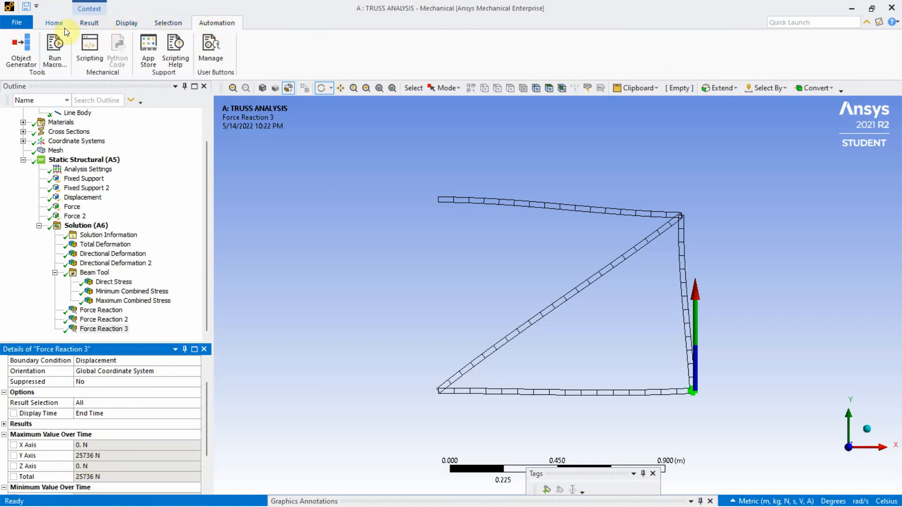
pyautogui.click(47, 23)
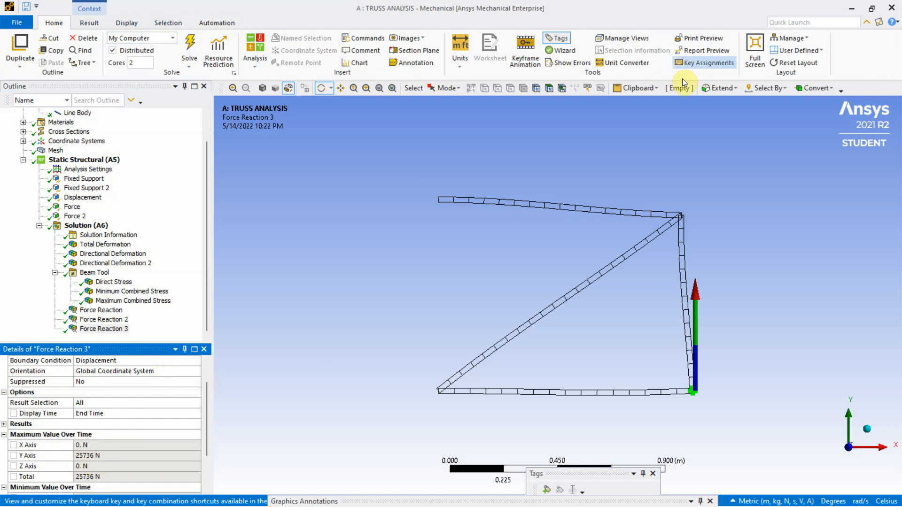
pyautogui.click(695, 51)
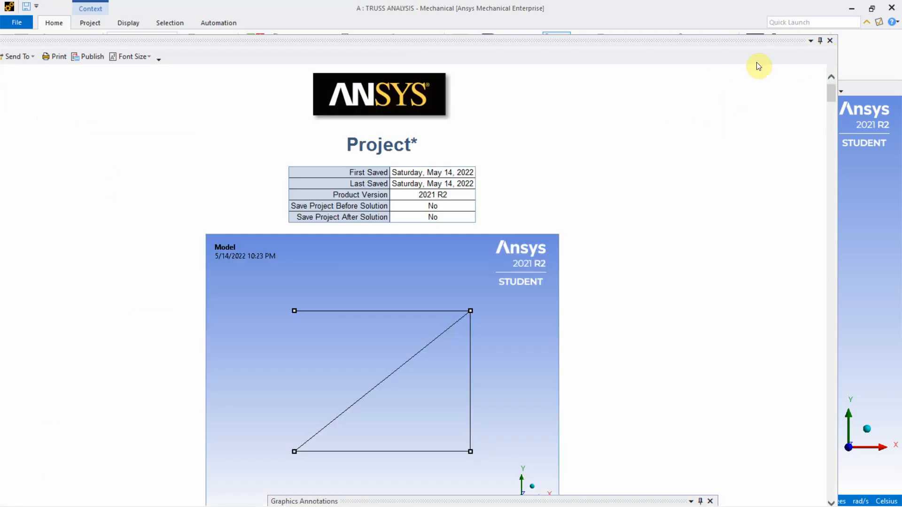
pyautogui.doubleClick(762, 46)
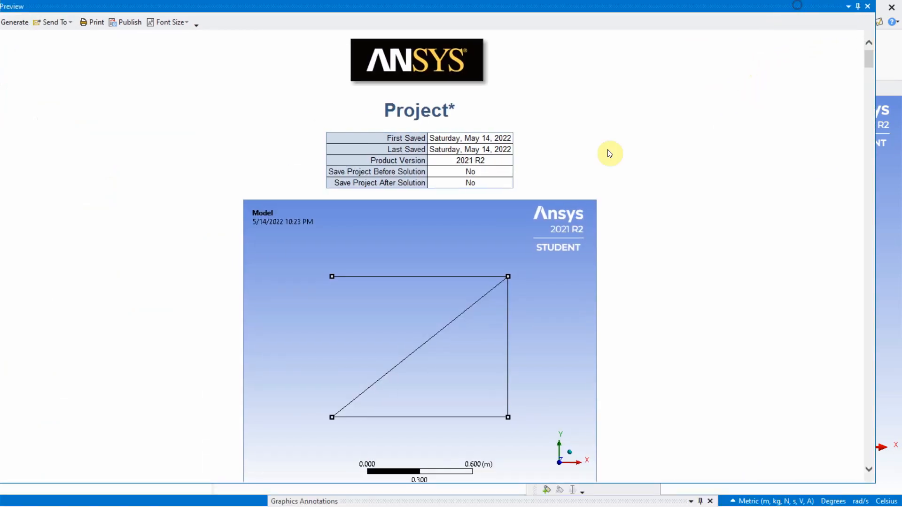
# Review the report's geometry, analysis settings, deformation results, Beam Tool results and Force Reaction probe tables
pyautogui.scroll(-10, 534, 188)
pyautogui.scroll(-10, 535, 188)
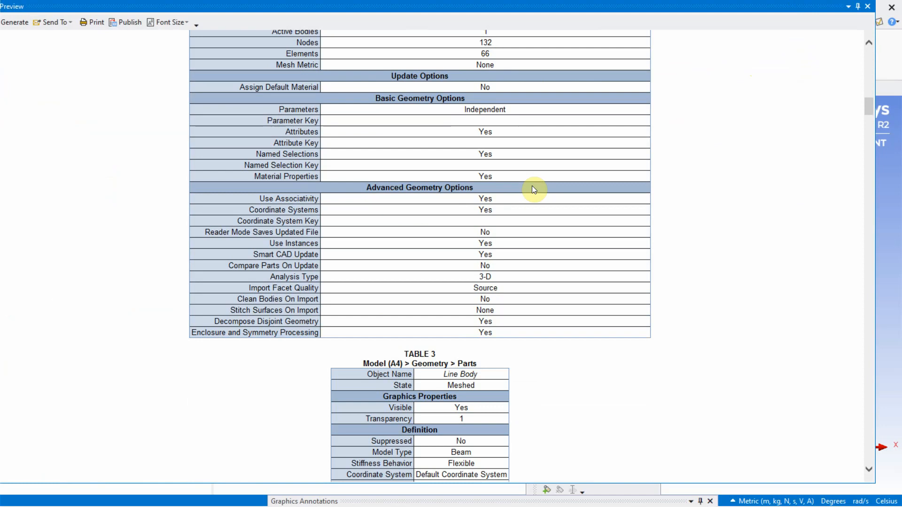
pyautogui.scroll(-10, 534, 188)
pyautogui.scroll(-20, 535, 189)
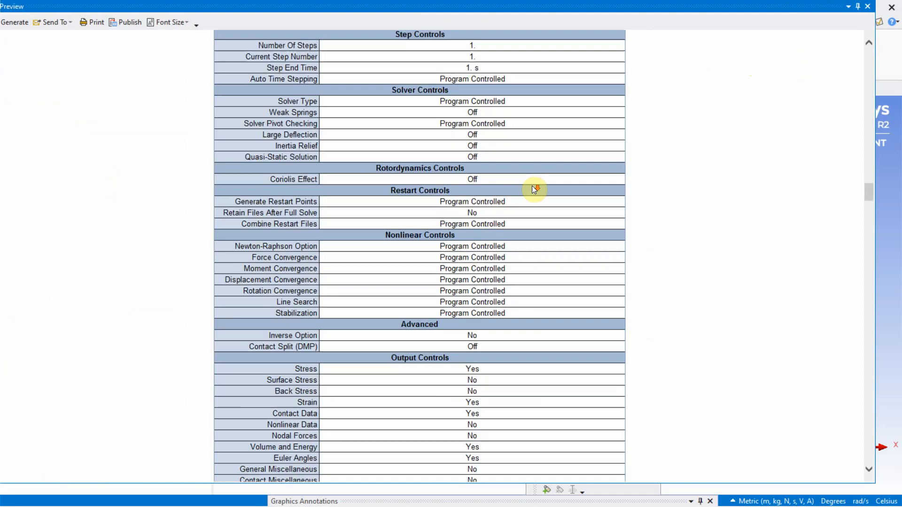
pyautogui.scroll(-10, 535, 189)
pyautogui.scroll(6, 534, 190)
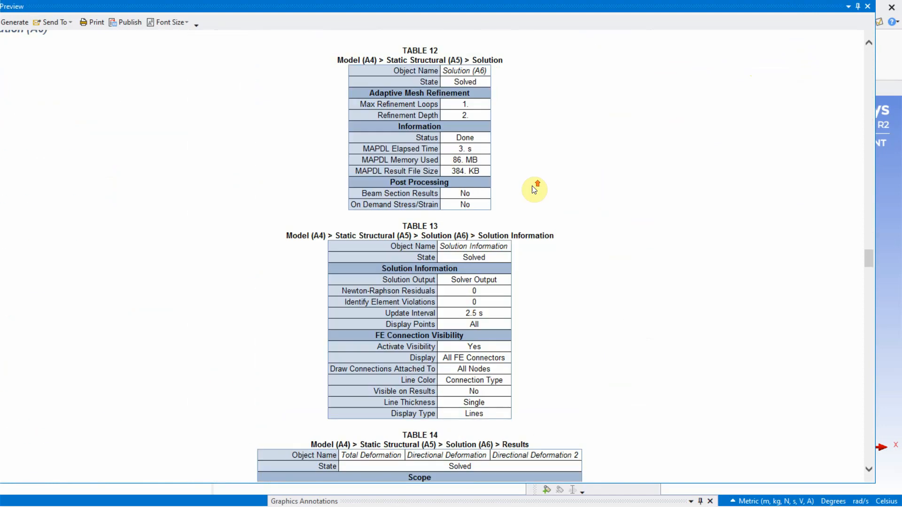
pyautogui.scroll(5, 534, 190)
pyautogui.scroll(-18, 534, 190)
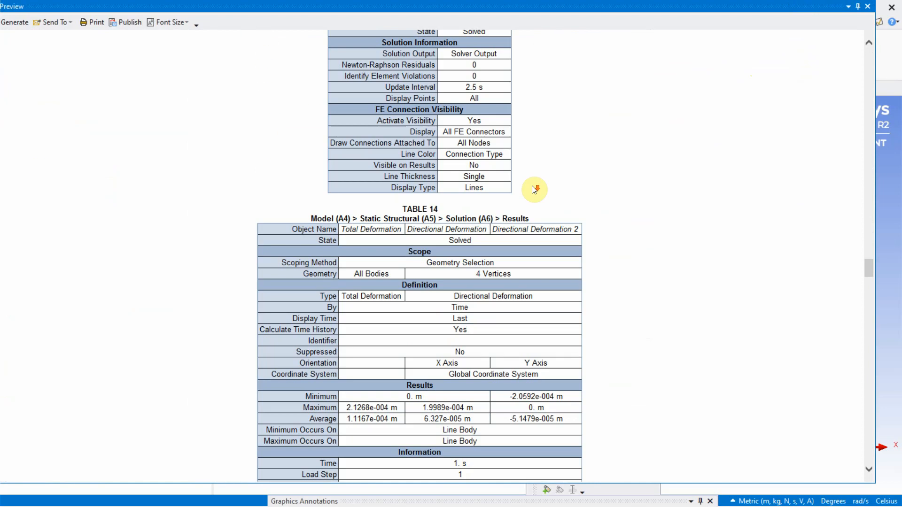
pyautogui.scroll(5, 534, 189)
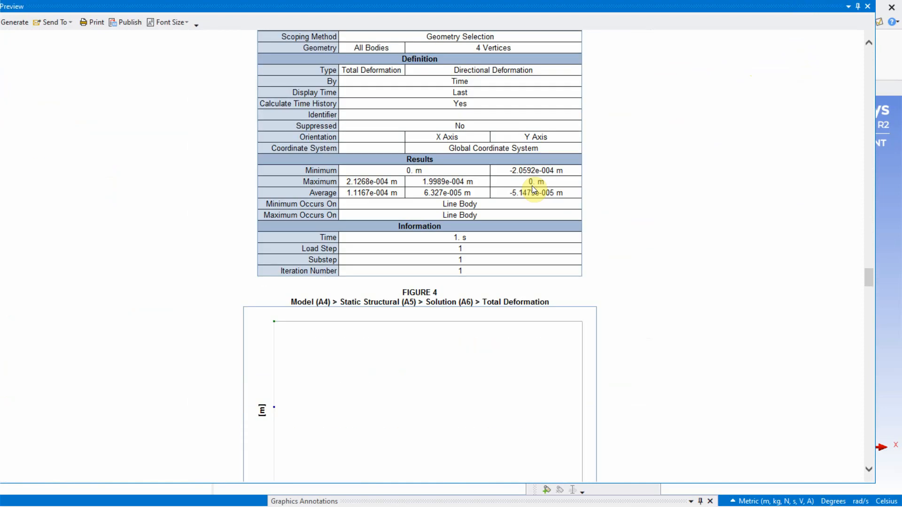
pyautogui.scroll(5, 533, 189)
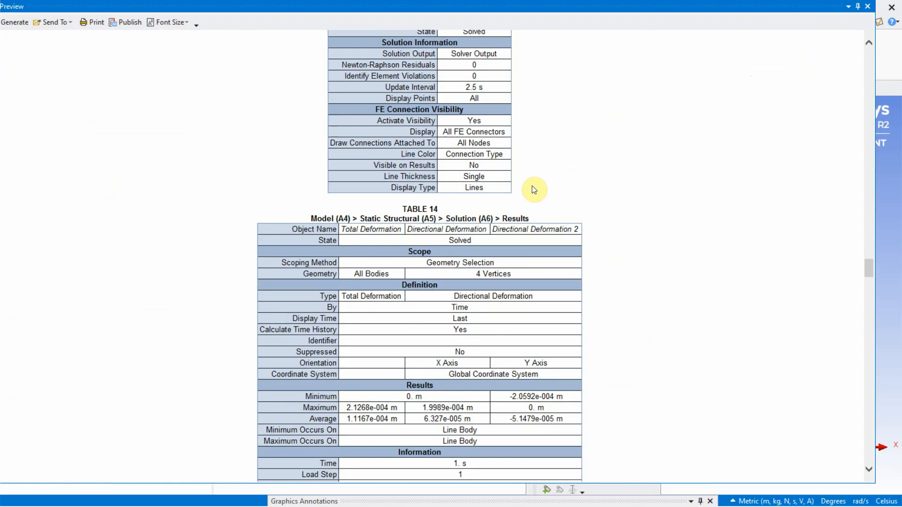
pyautogui.scroll(-20, 534, 190)
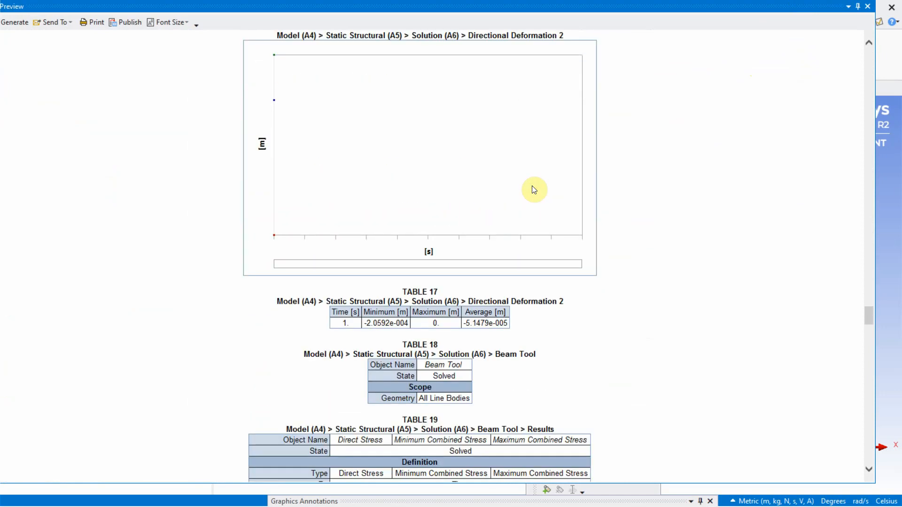
pyautogui.scroll(-10, 534, 190)
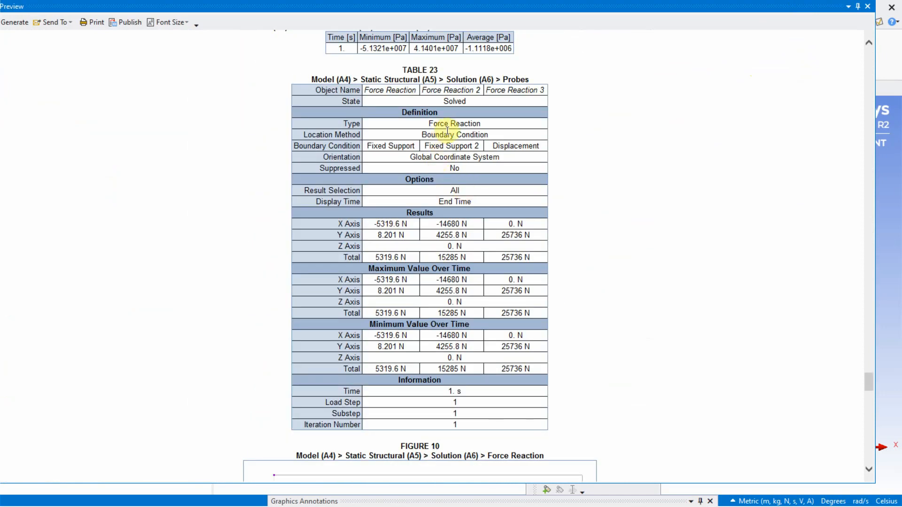